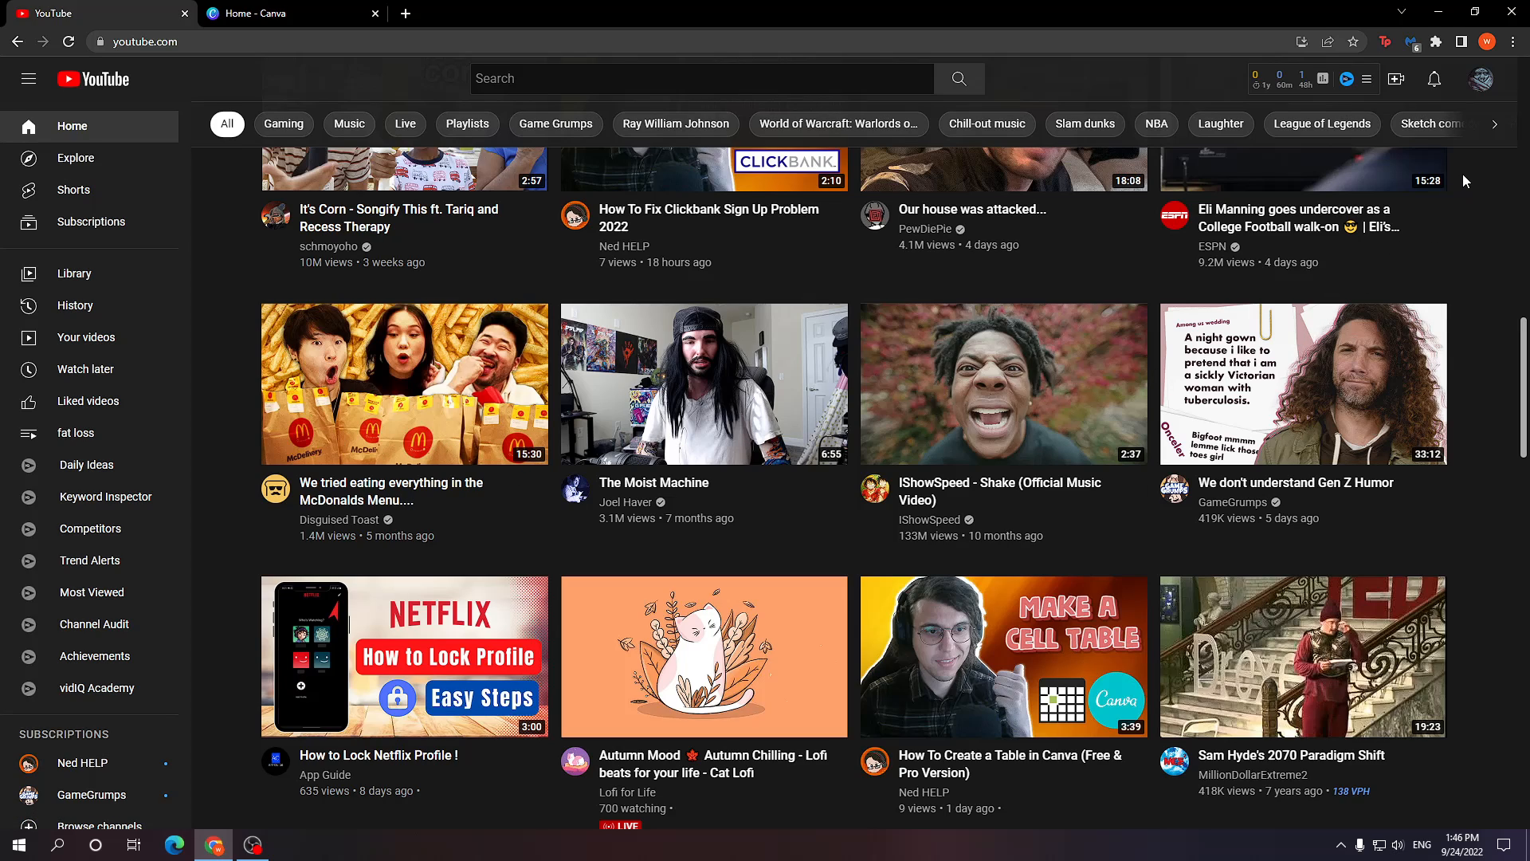
# Step: Open the channel's Branding customization settings in YouTube Studio
pyautogui.click(1482, 80)
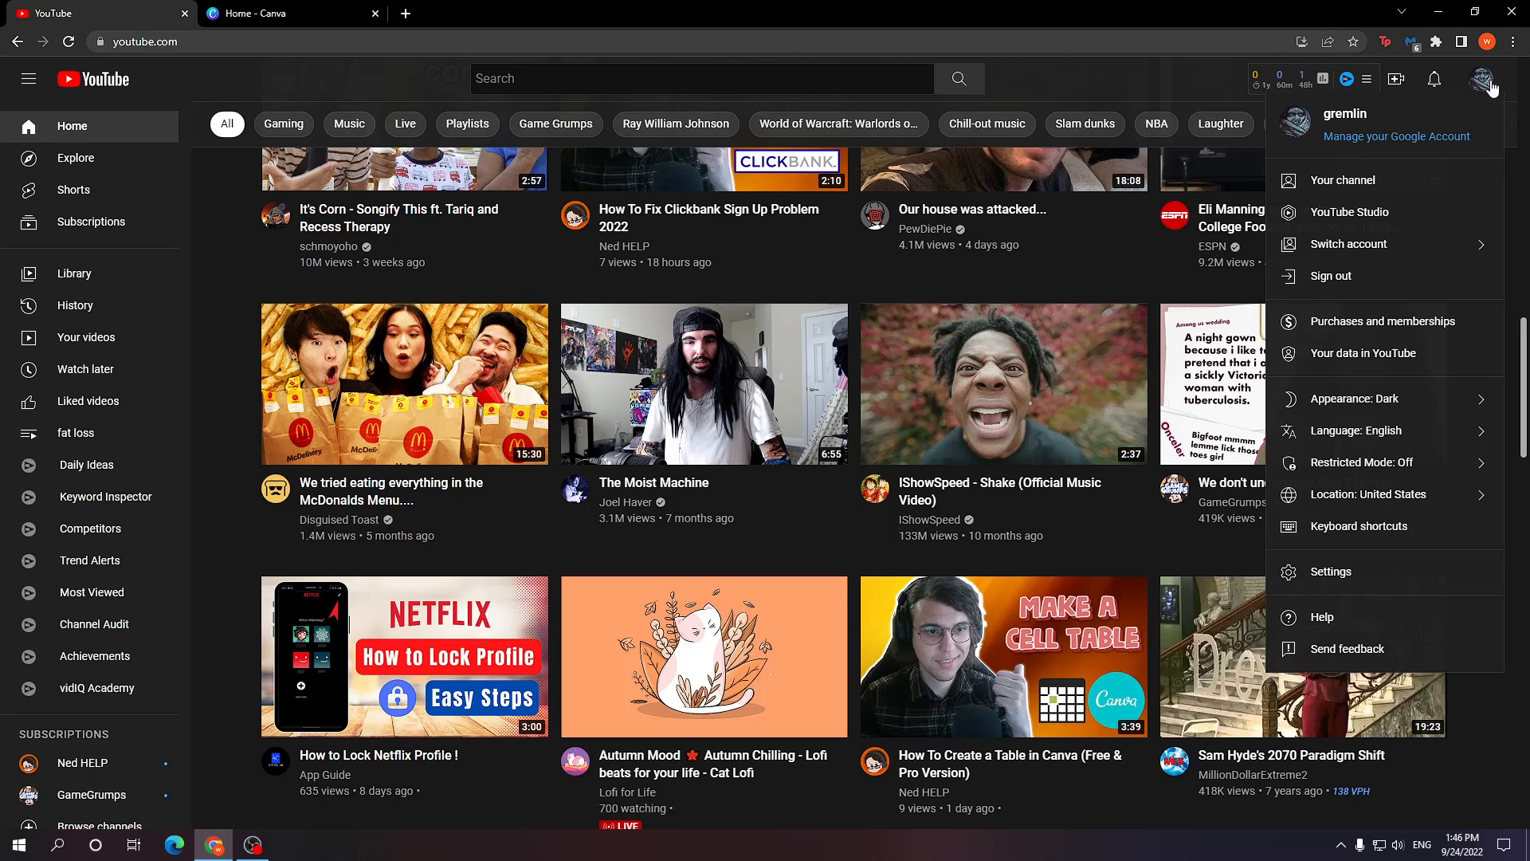
pyautogui.click(1429, 212)
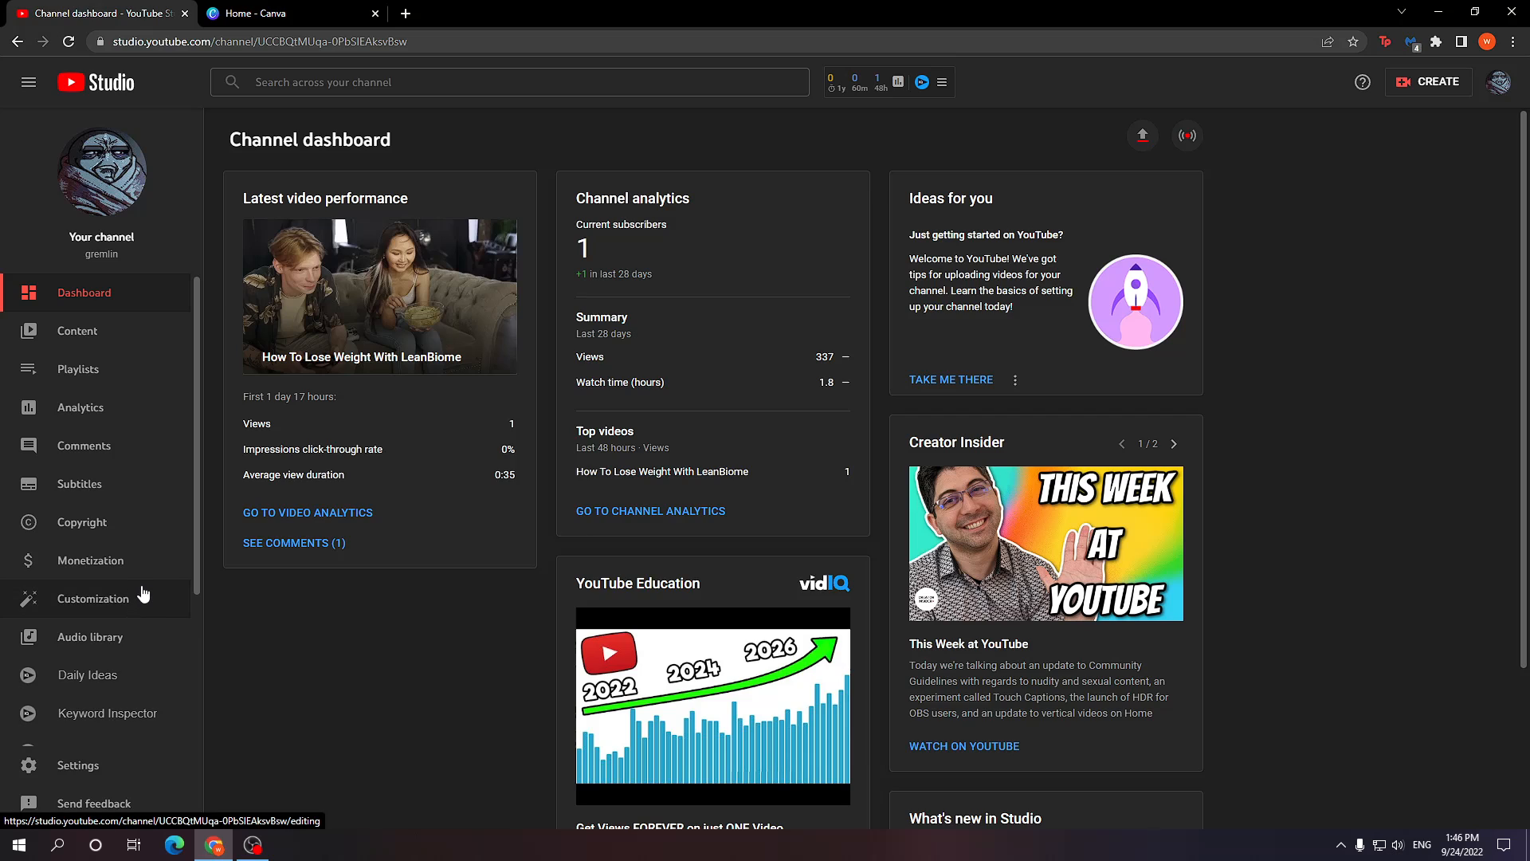
pyautogui.click(156, 607)
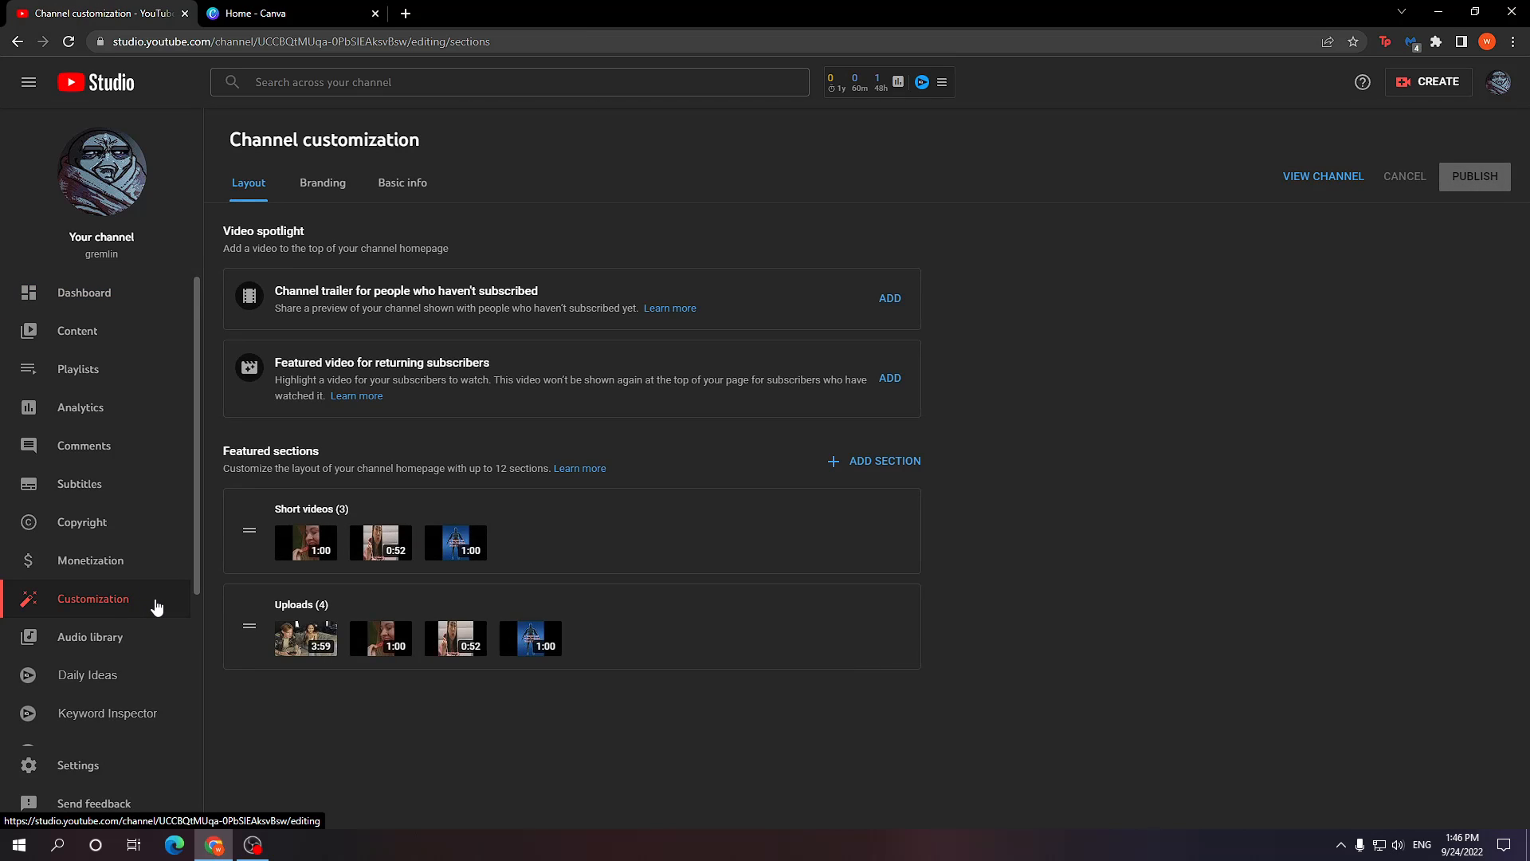
pyautogui.click(333, 194)
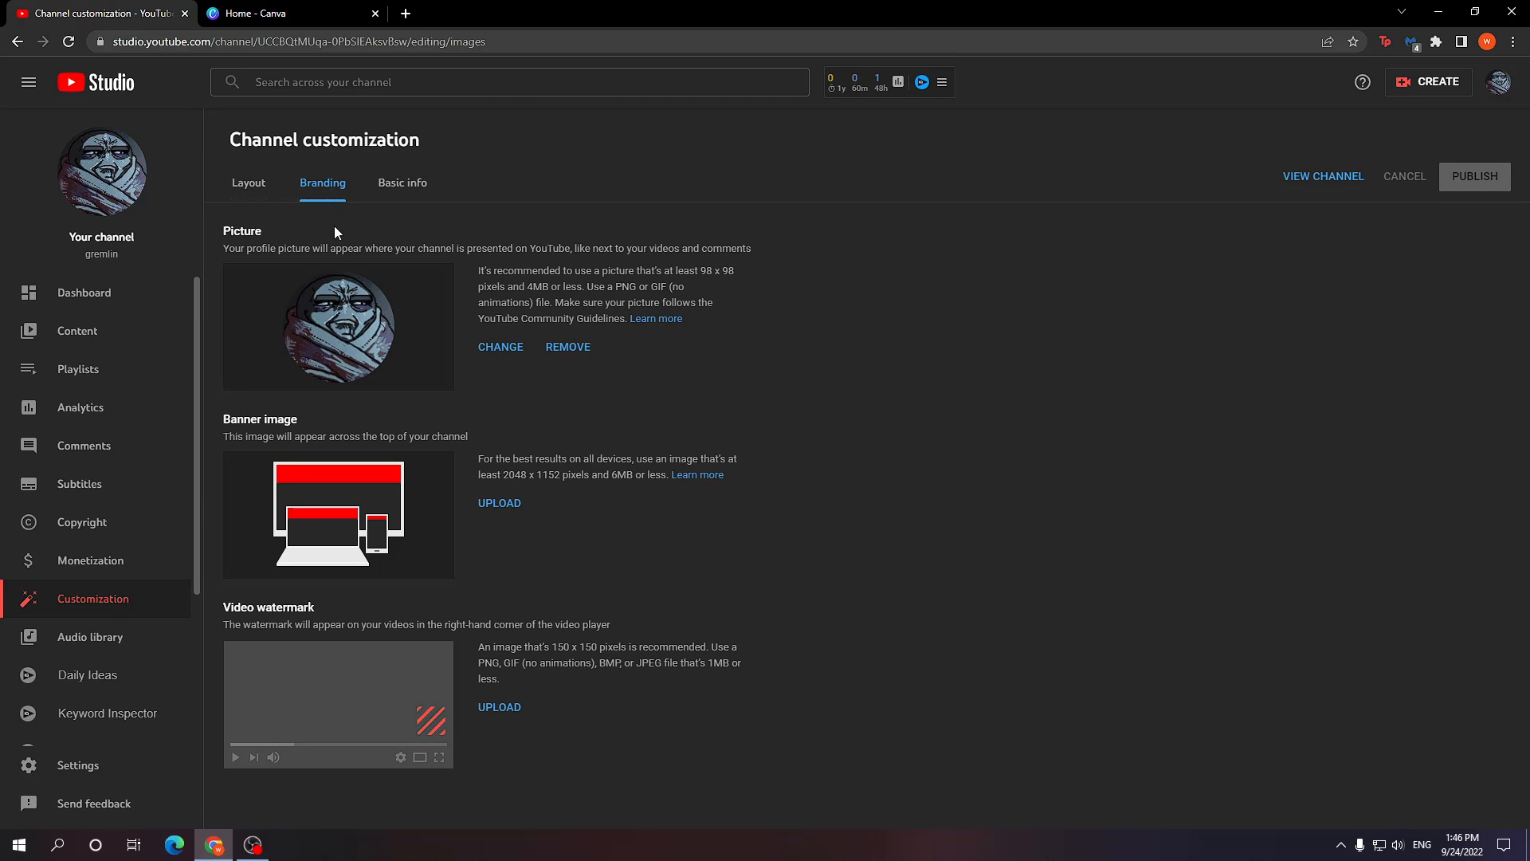
# Step: Examine the recommended pixel dimensions and file size for the channel's banner image
pyautogui.moveTo(223, 424); pyautogui.dragTo(345, 416)
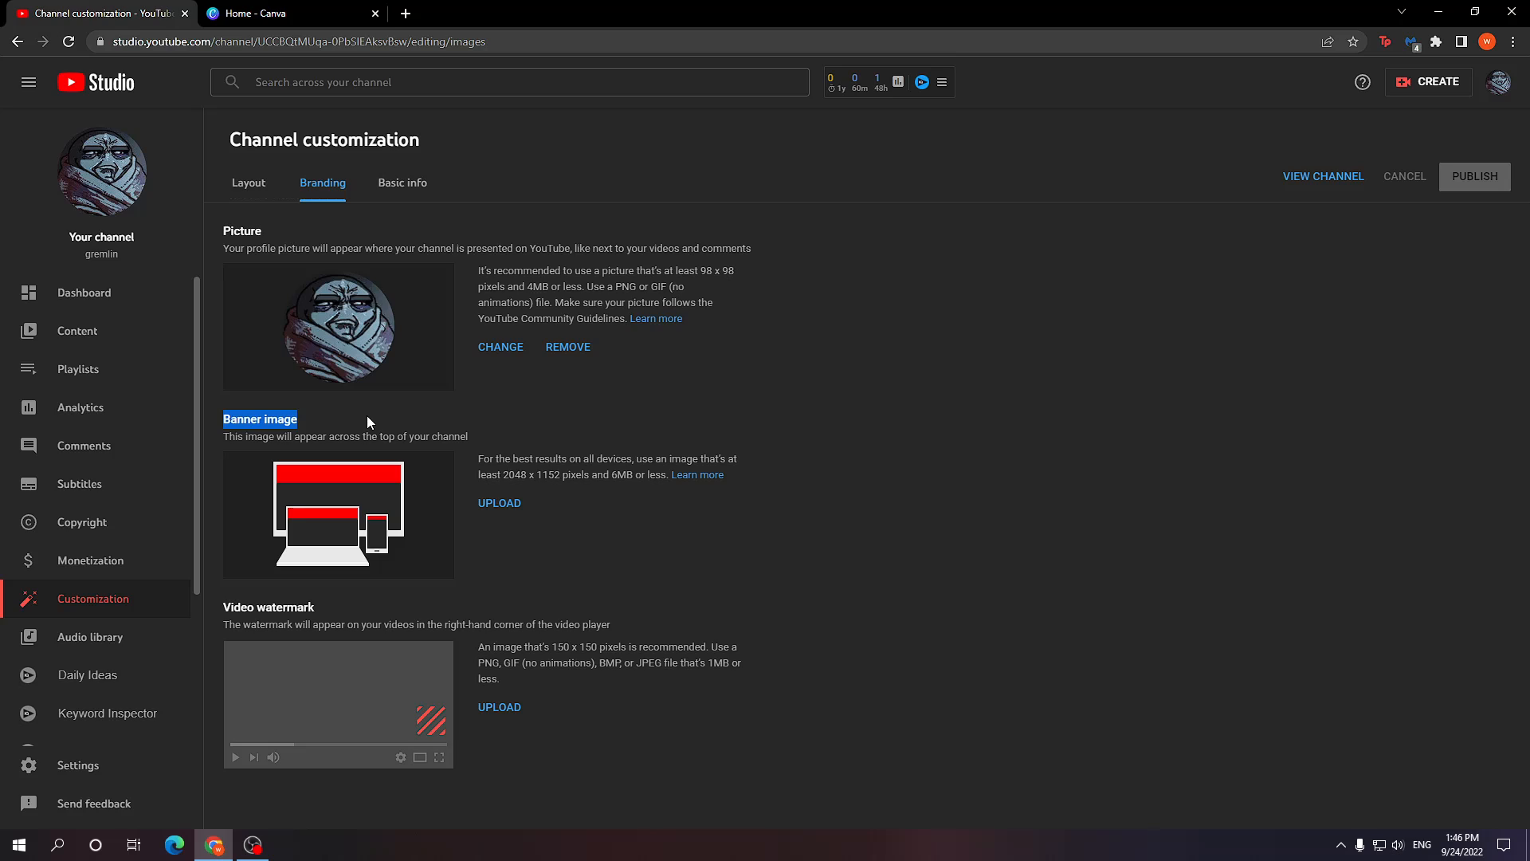
pyautogui.click(368, 416)
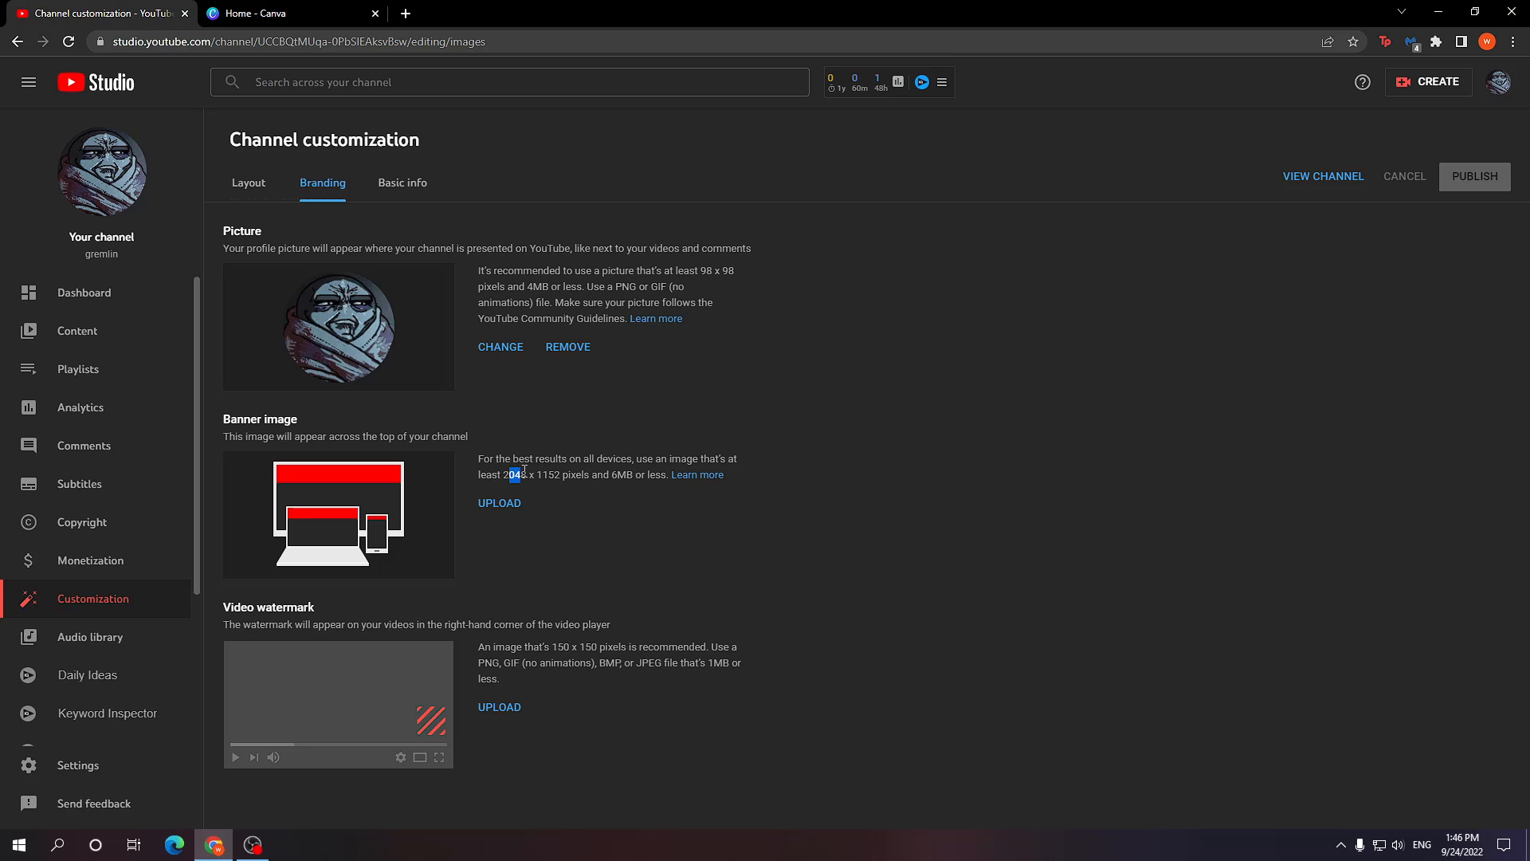
pyautogui.doubleClick(516, 475)
pyautogui.rightClick(517, 475)
pyautogui.click(574, 490)
pyautogui.click(574, 476)
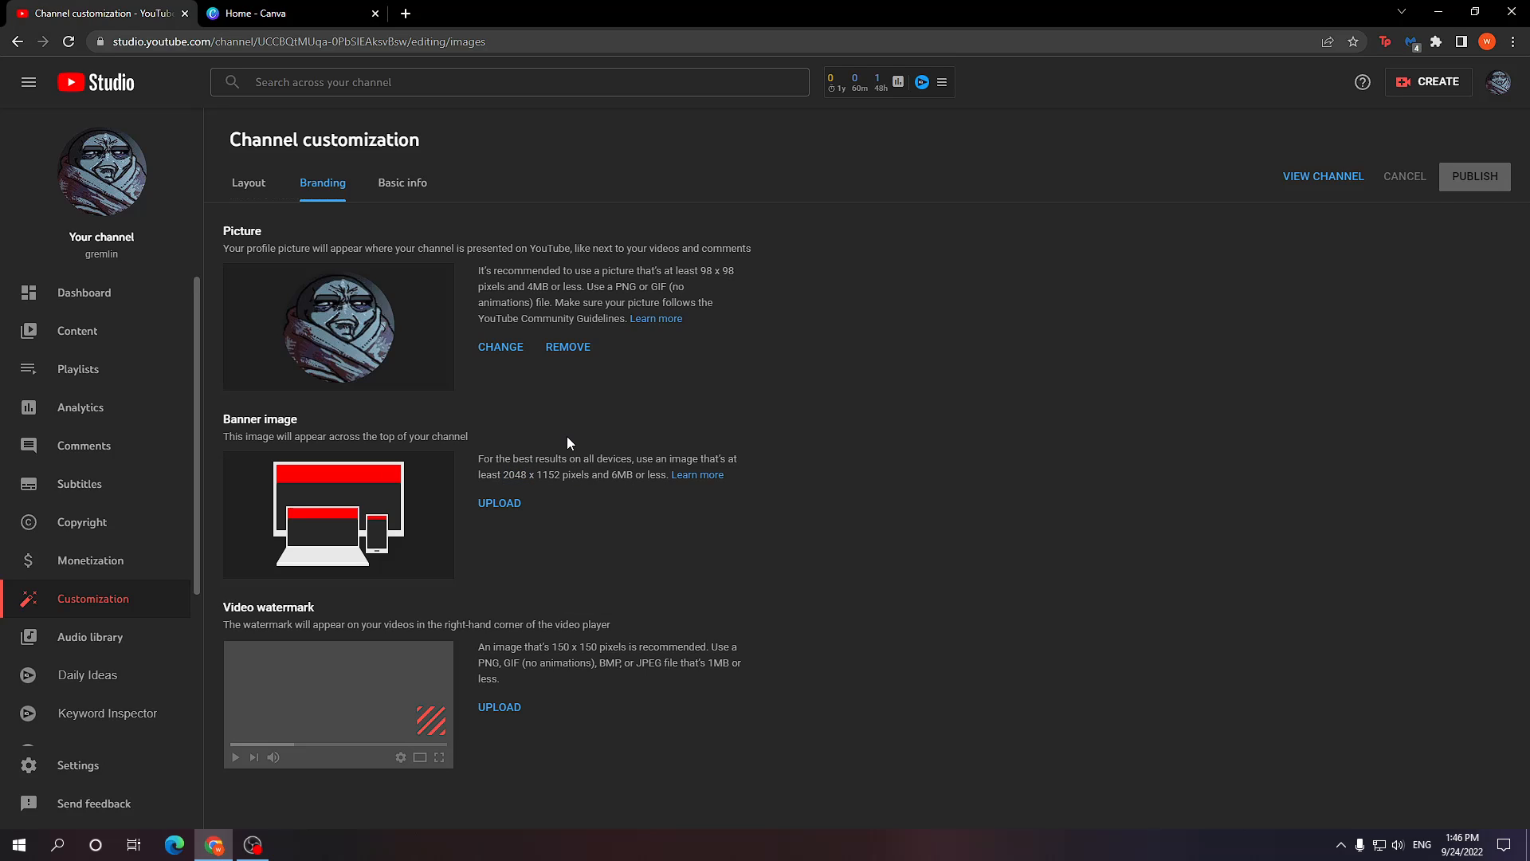
# Step: Switch to Canva, create a blank Presentation (16:9) design and close the Canva home page
pyautogui.click(329, 21)
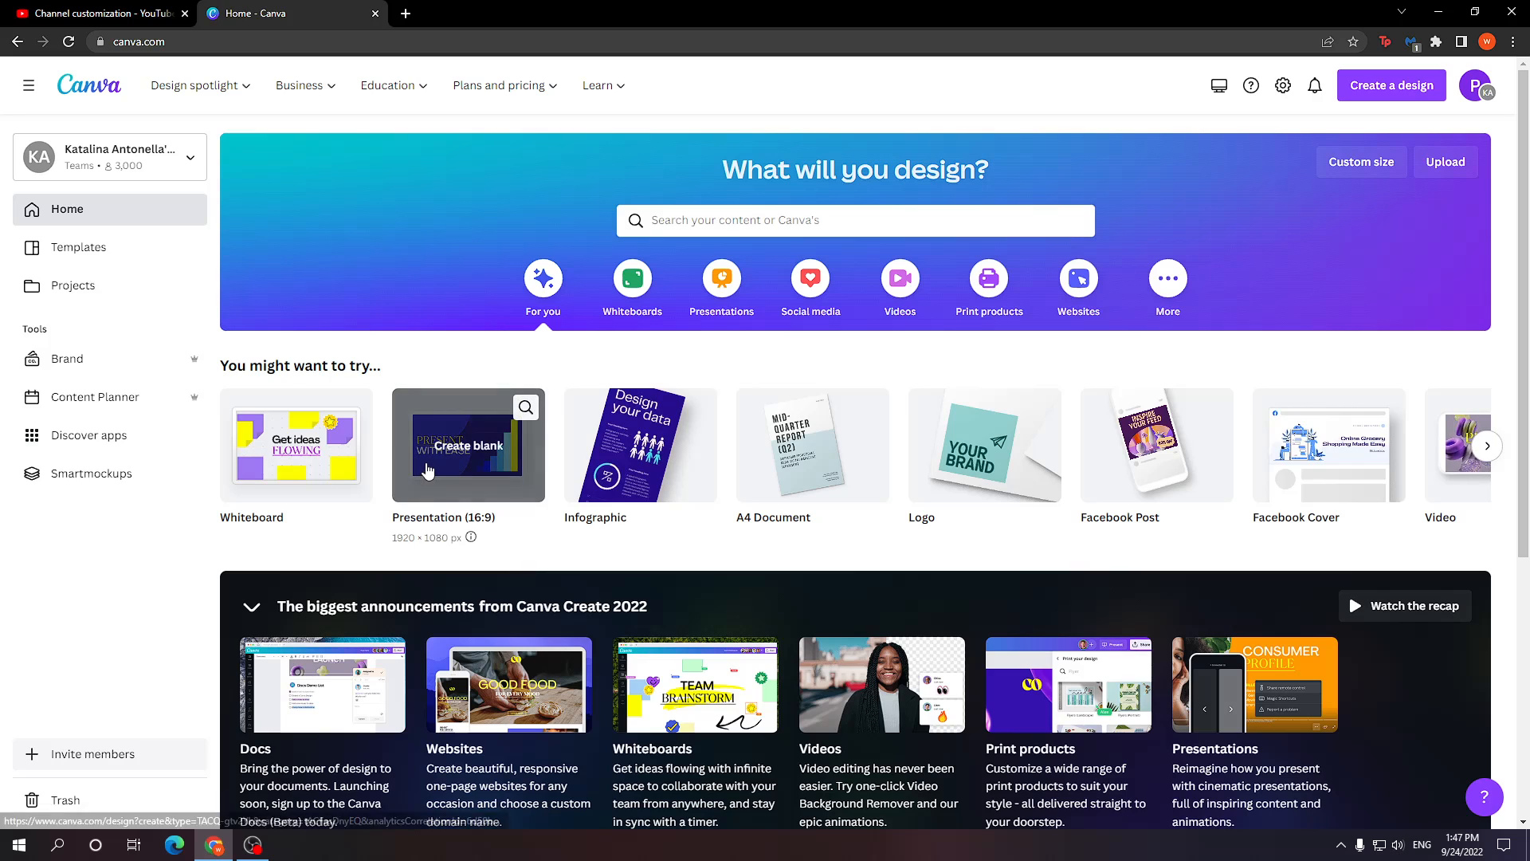
pyautogui.click(468, 445)
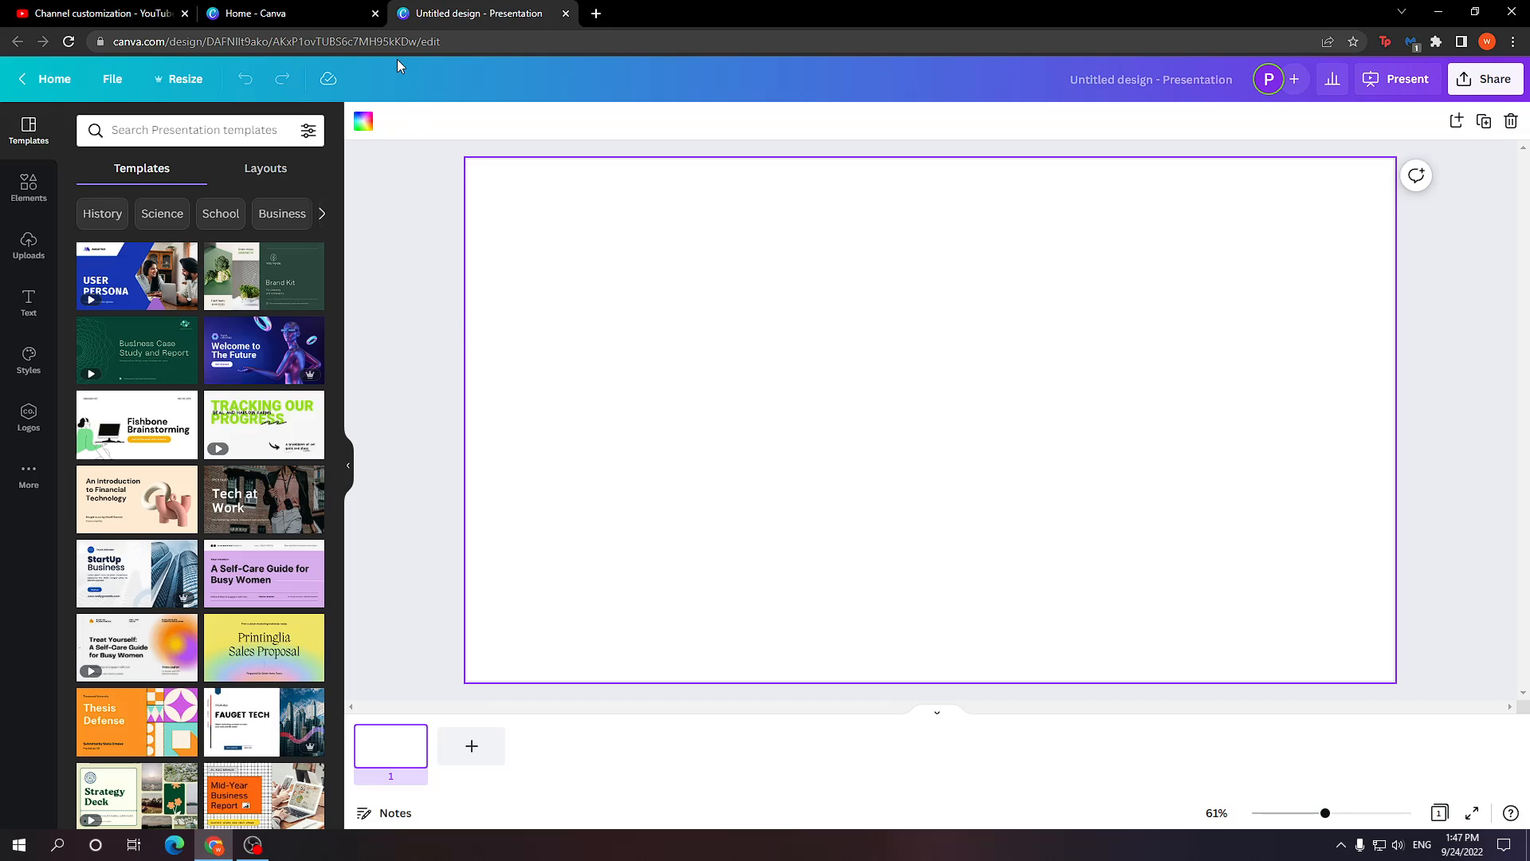
pyautogui.click(375, 14)
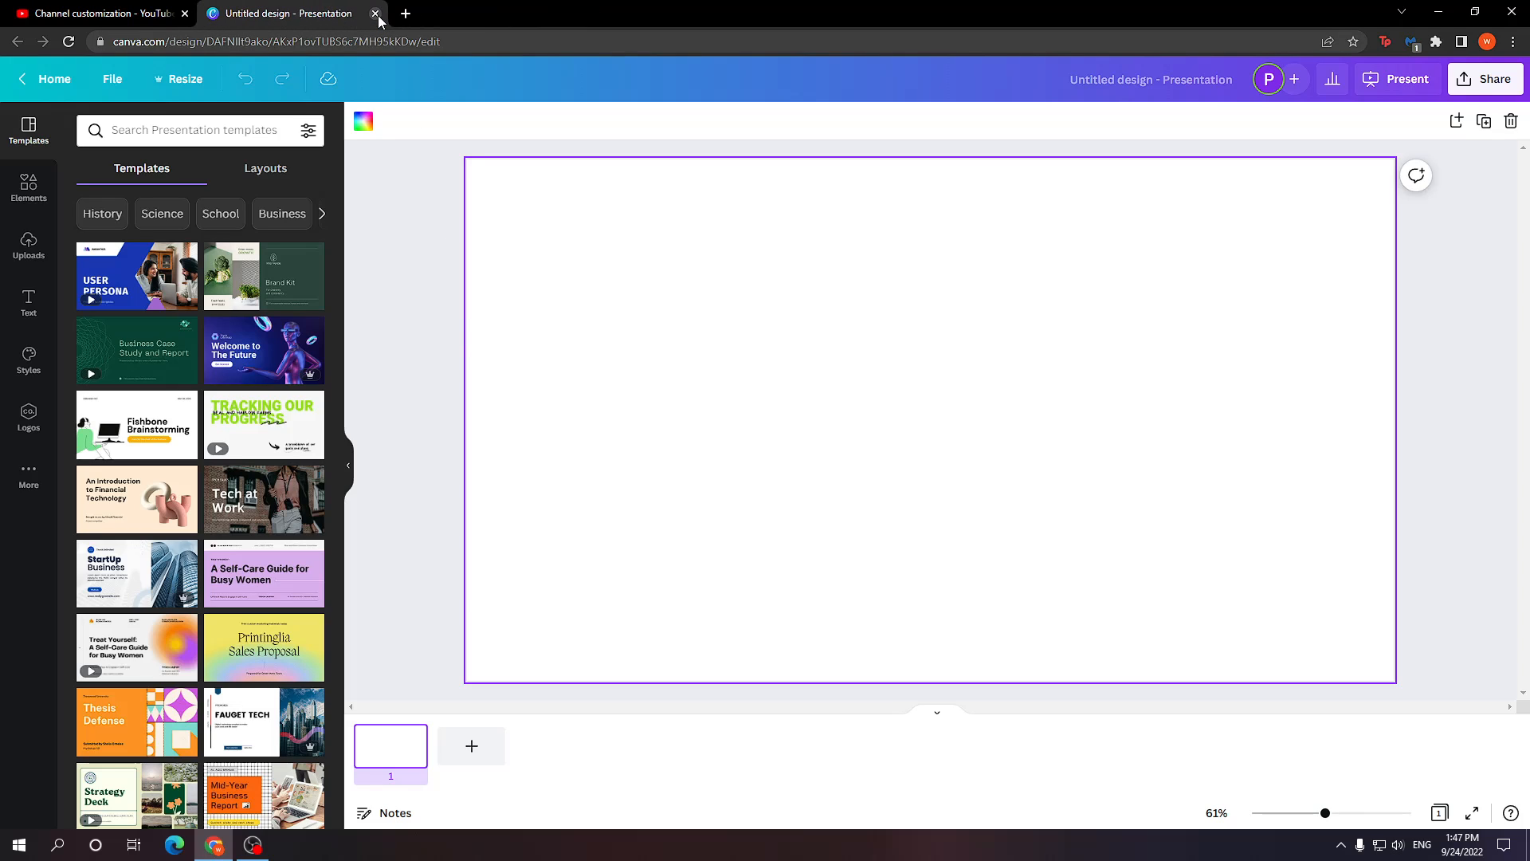
# Step: Resize the blank design to a custom size of 2048 × 1152 px
pyautogui.click(201, 86)
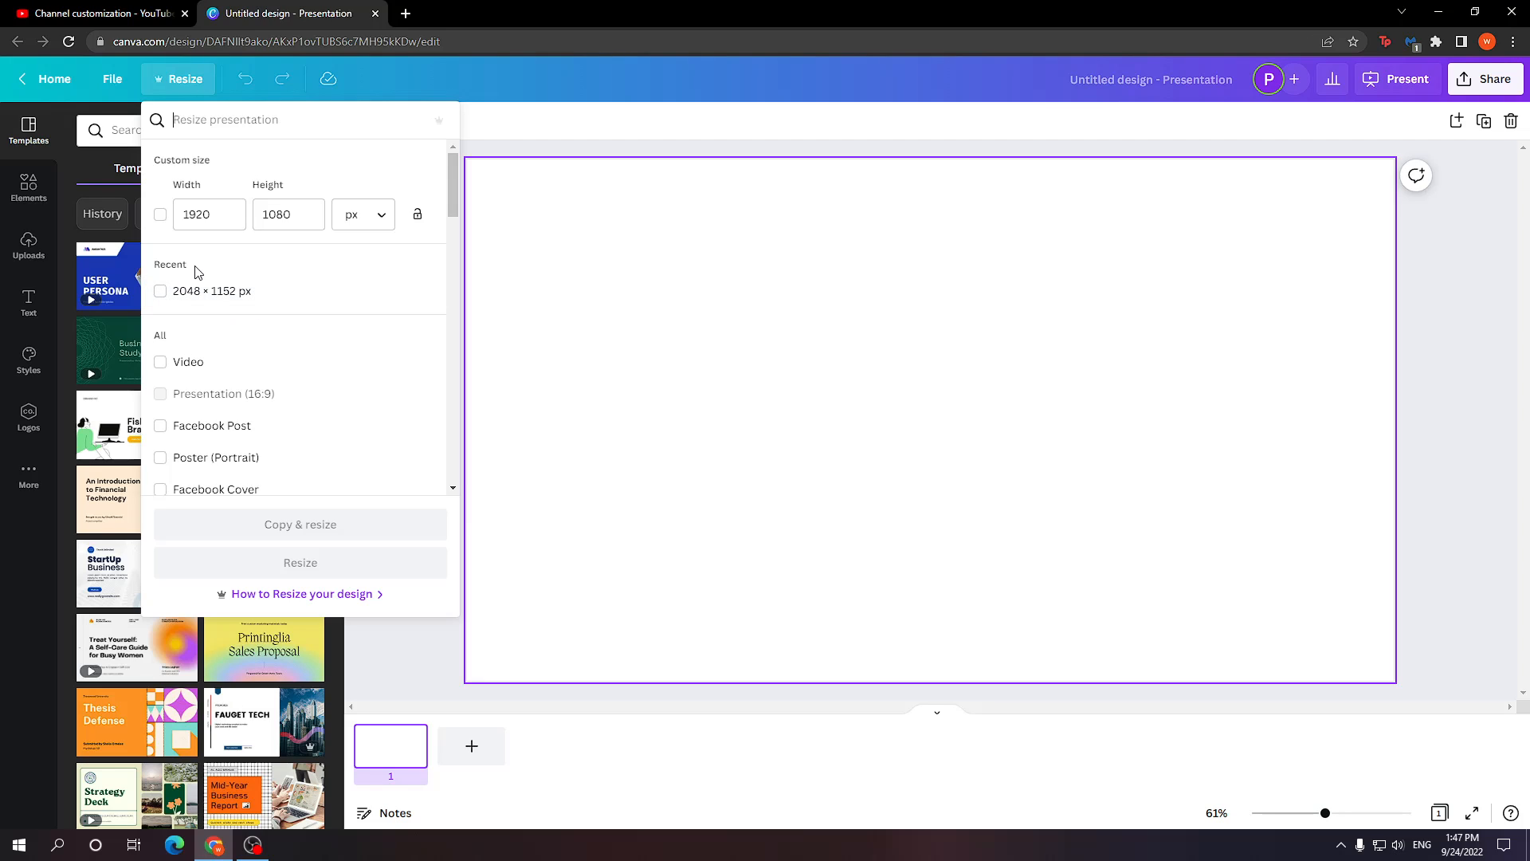
pyautogui.click(209, 213)
pyautogui.doubleClick(209, 214)
pyautogui.write('2048')
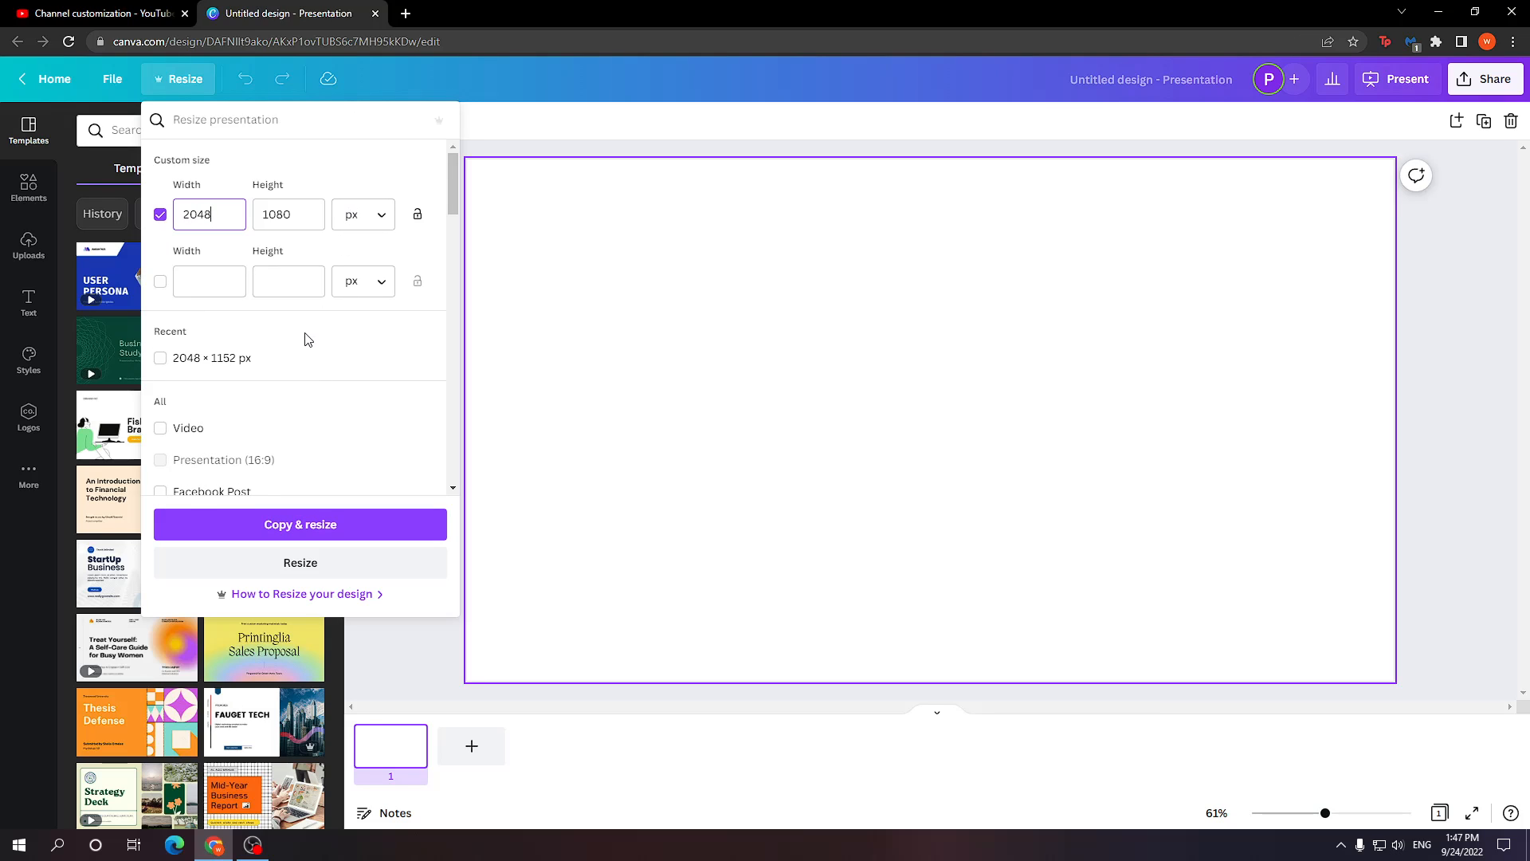
pyautogui.scroll(-2, 307, 327)
pyautogui.scroll(2, 307, 319)
pyautogui.click(289, 214)
pyautogui.doubleClick(288, 213)
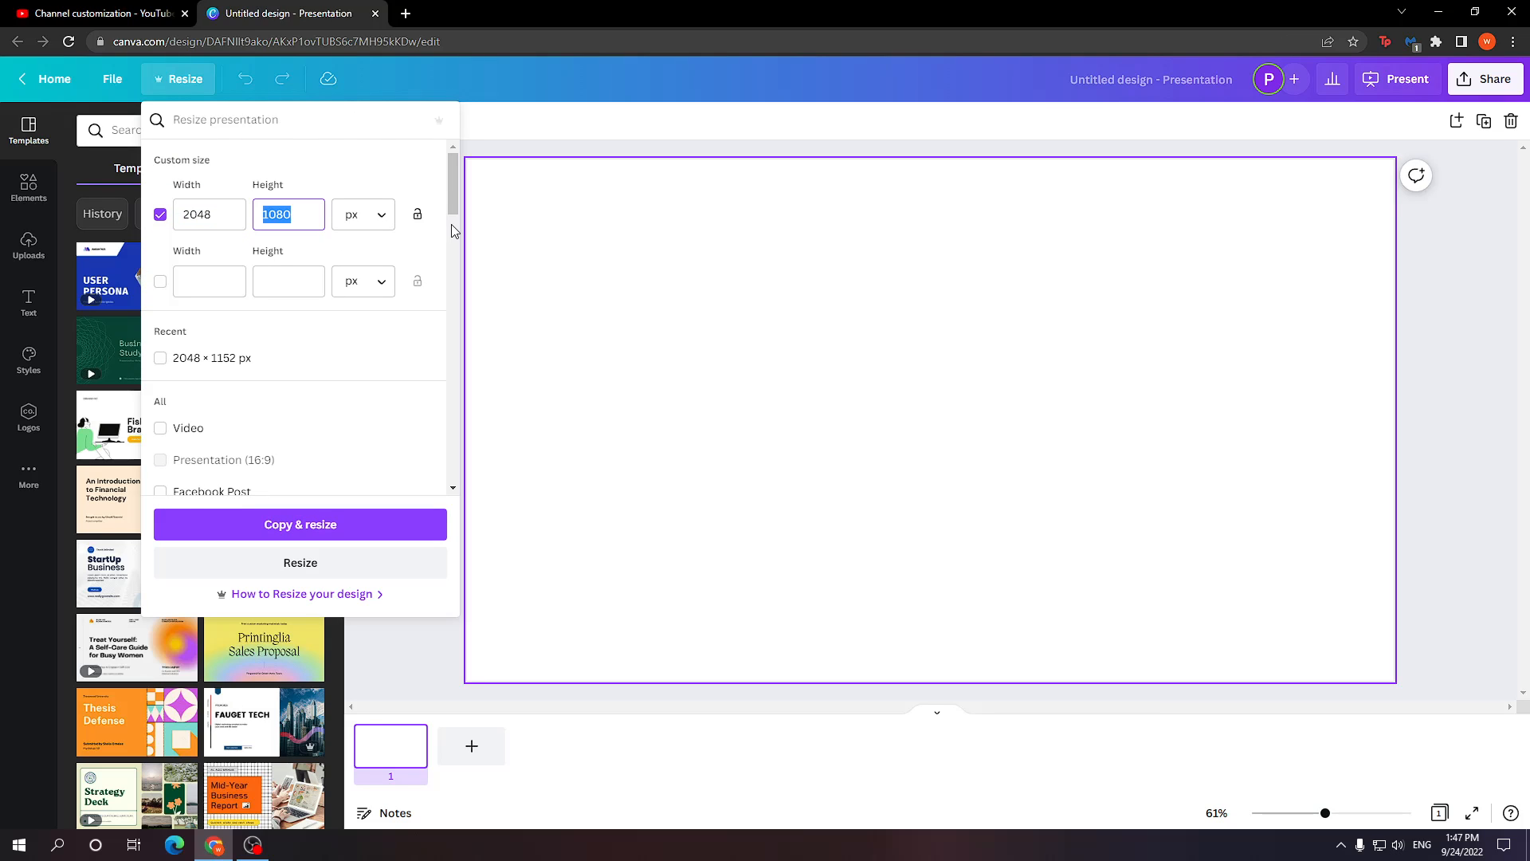
pyautogui.write('1152')
pyautogui.doubleClick(300, 203)
pyautogui.click(337, 569)
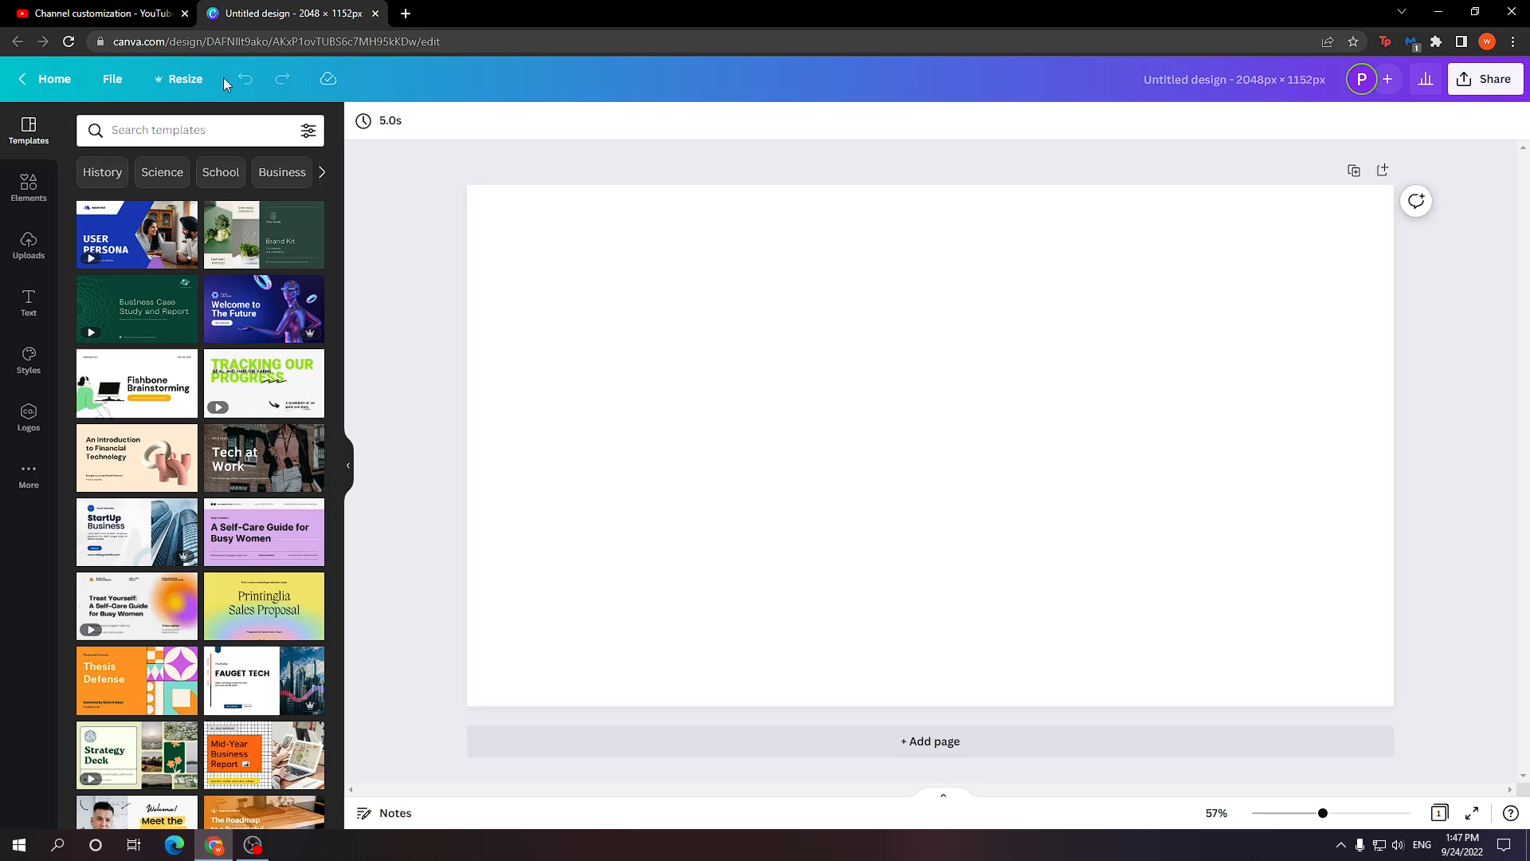
# Step: Search the templates for "background" and look through the designs
pyautogui.click(200, 128)
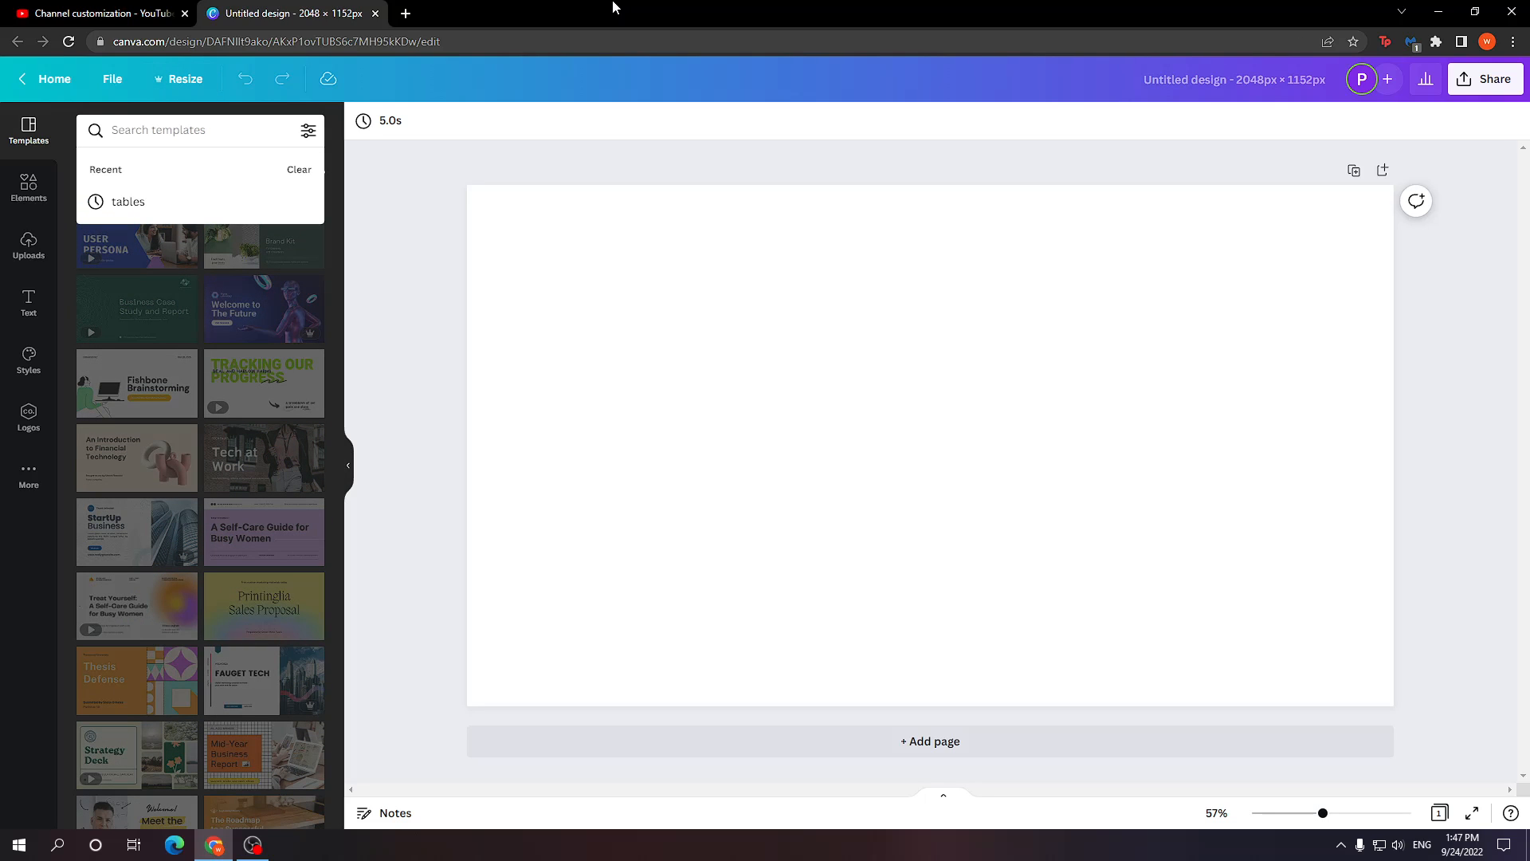
pyautogui.write('background')
pyautogui.press('Return')
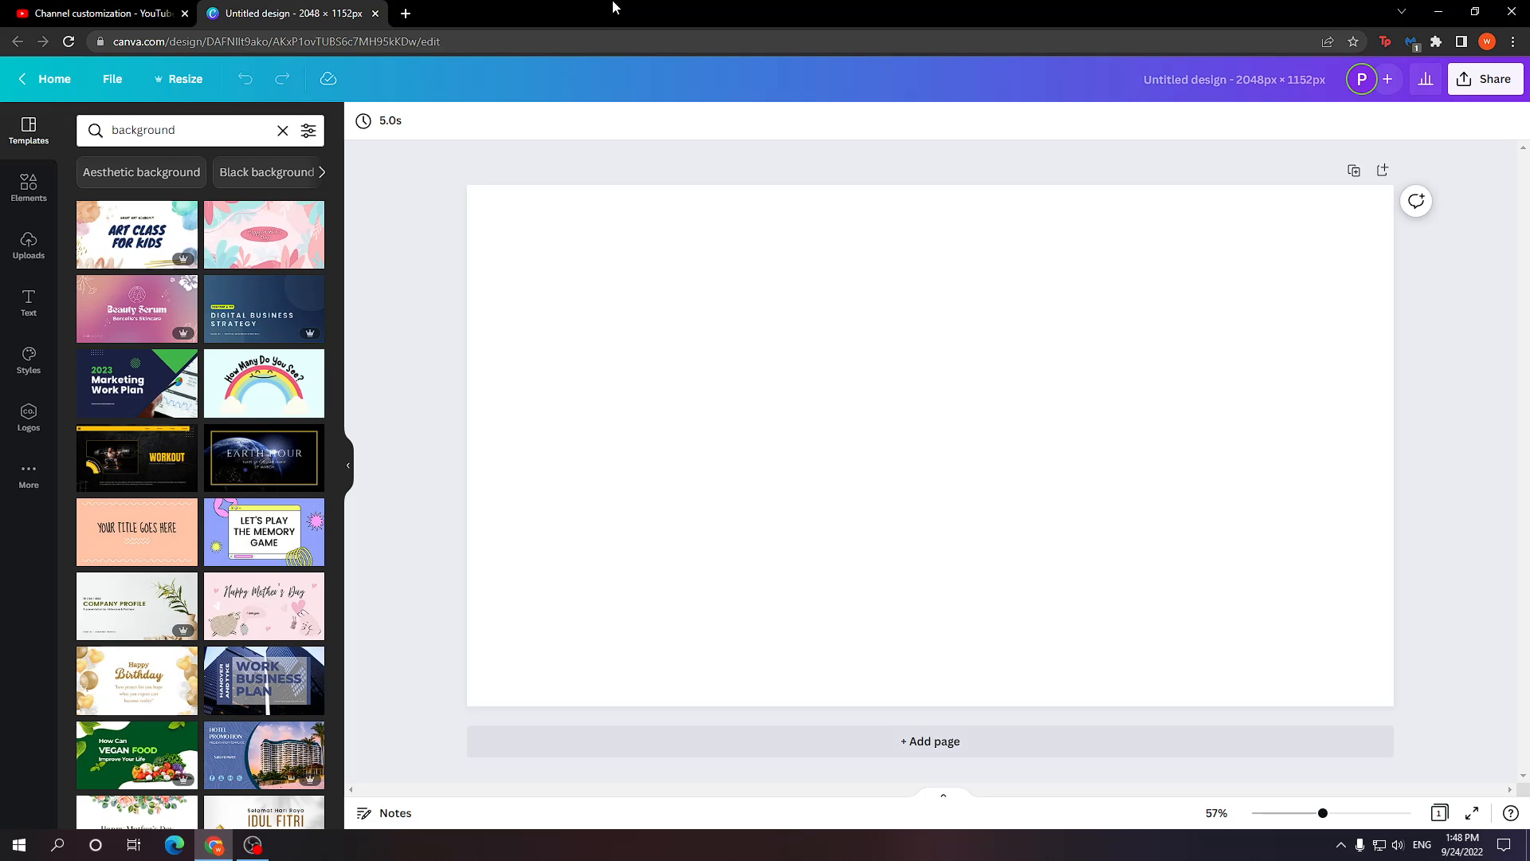
pyautogui.scroll(-6, 200, 478)
# Step: Search the elements for "background" and place the dark blue brushed-texture image on the page
pyautogui.click(30, 196)
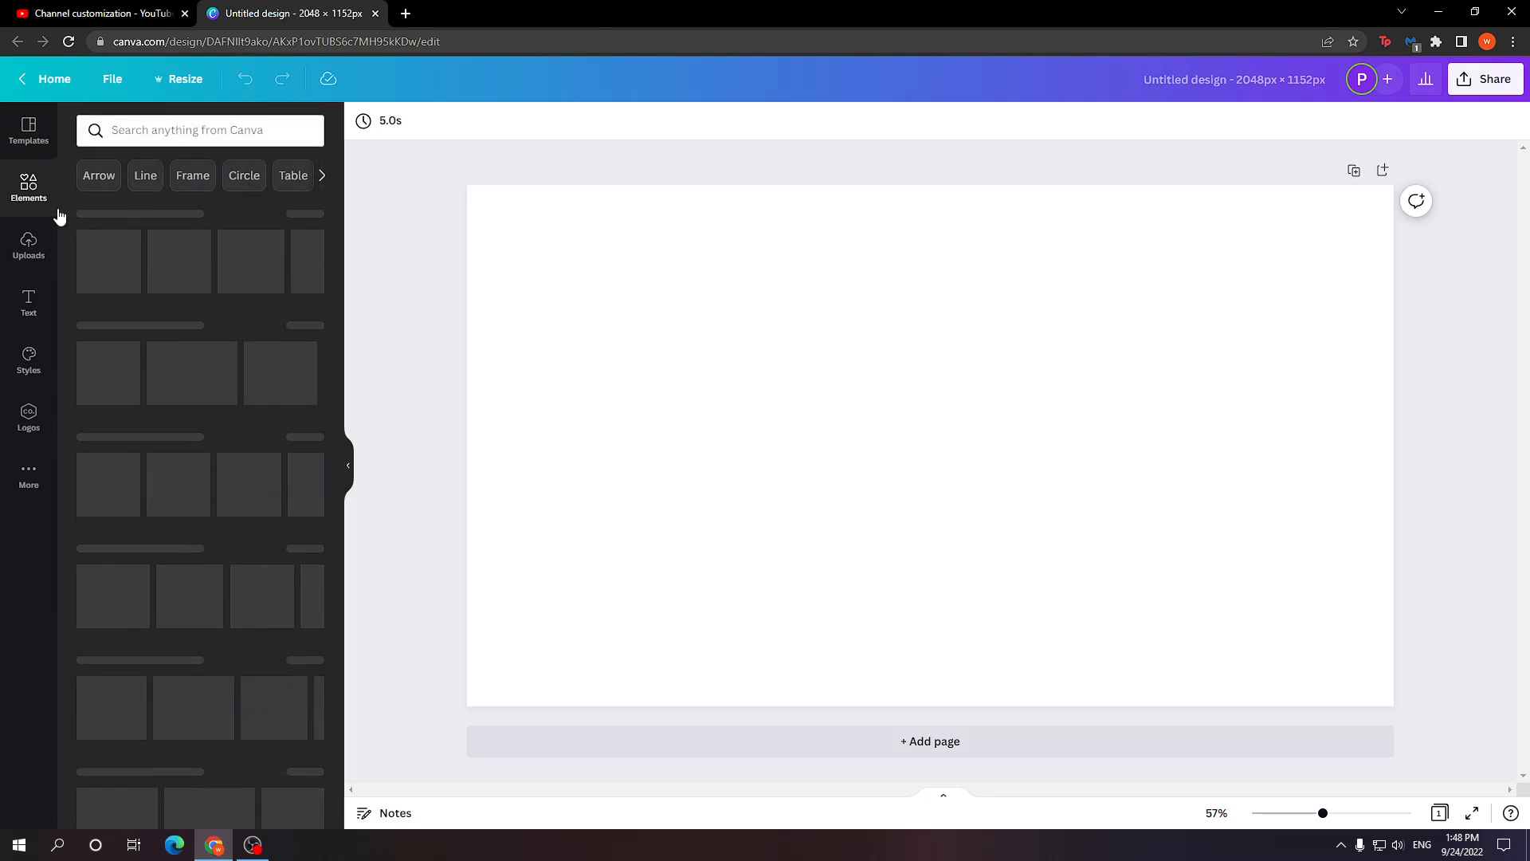
pyautogui.click(151, 141)
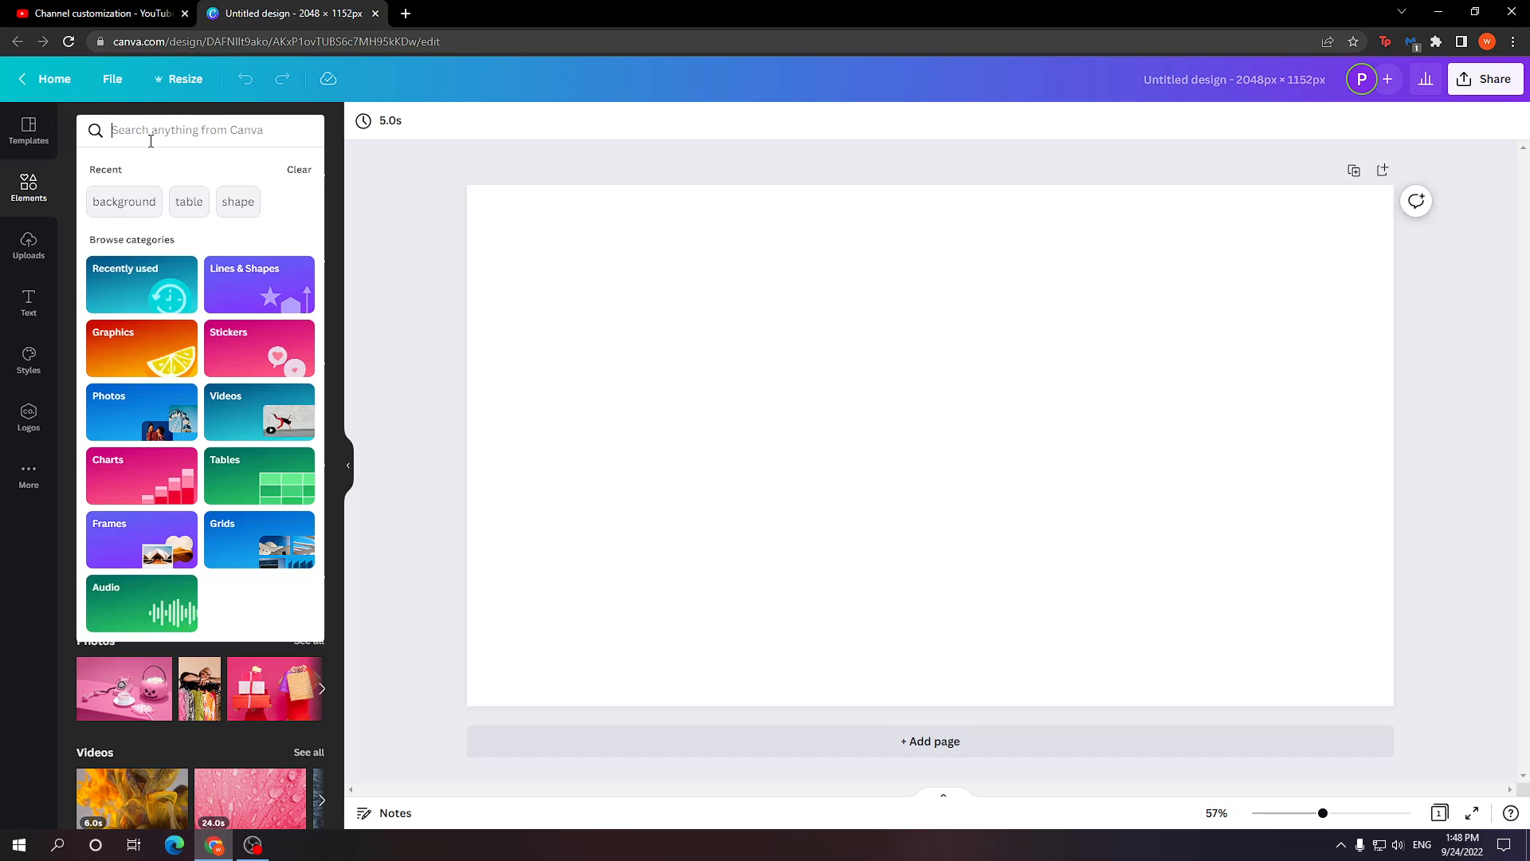
pyautogui.write('background')
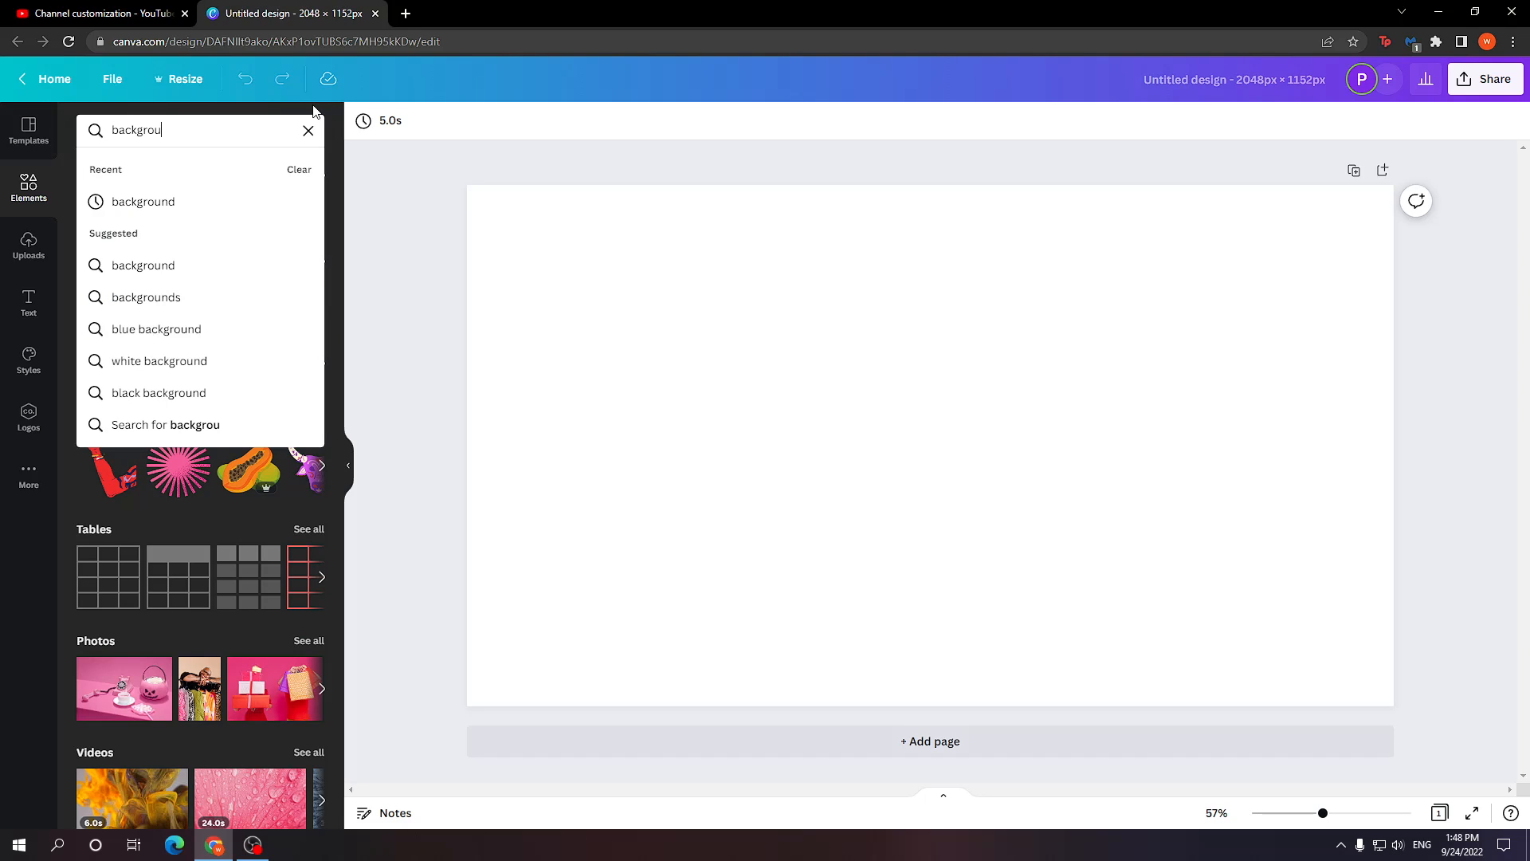
pyautogui.press('Return')
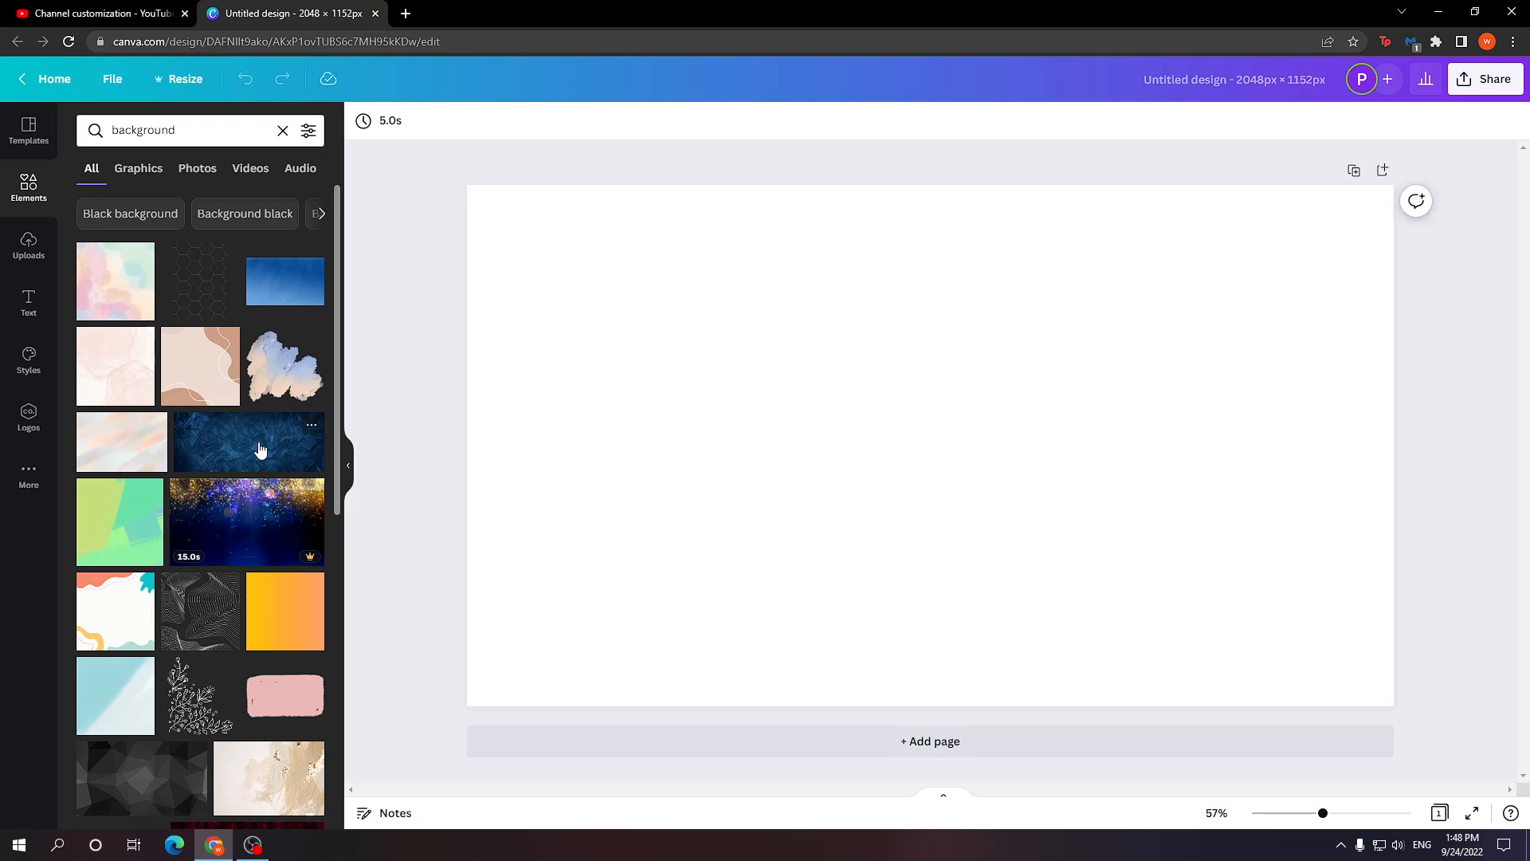
pyautogui.moveTo(247, 442); pyautogui.dragTo(603, 259)
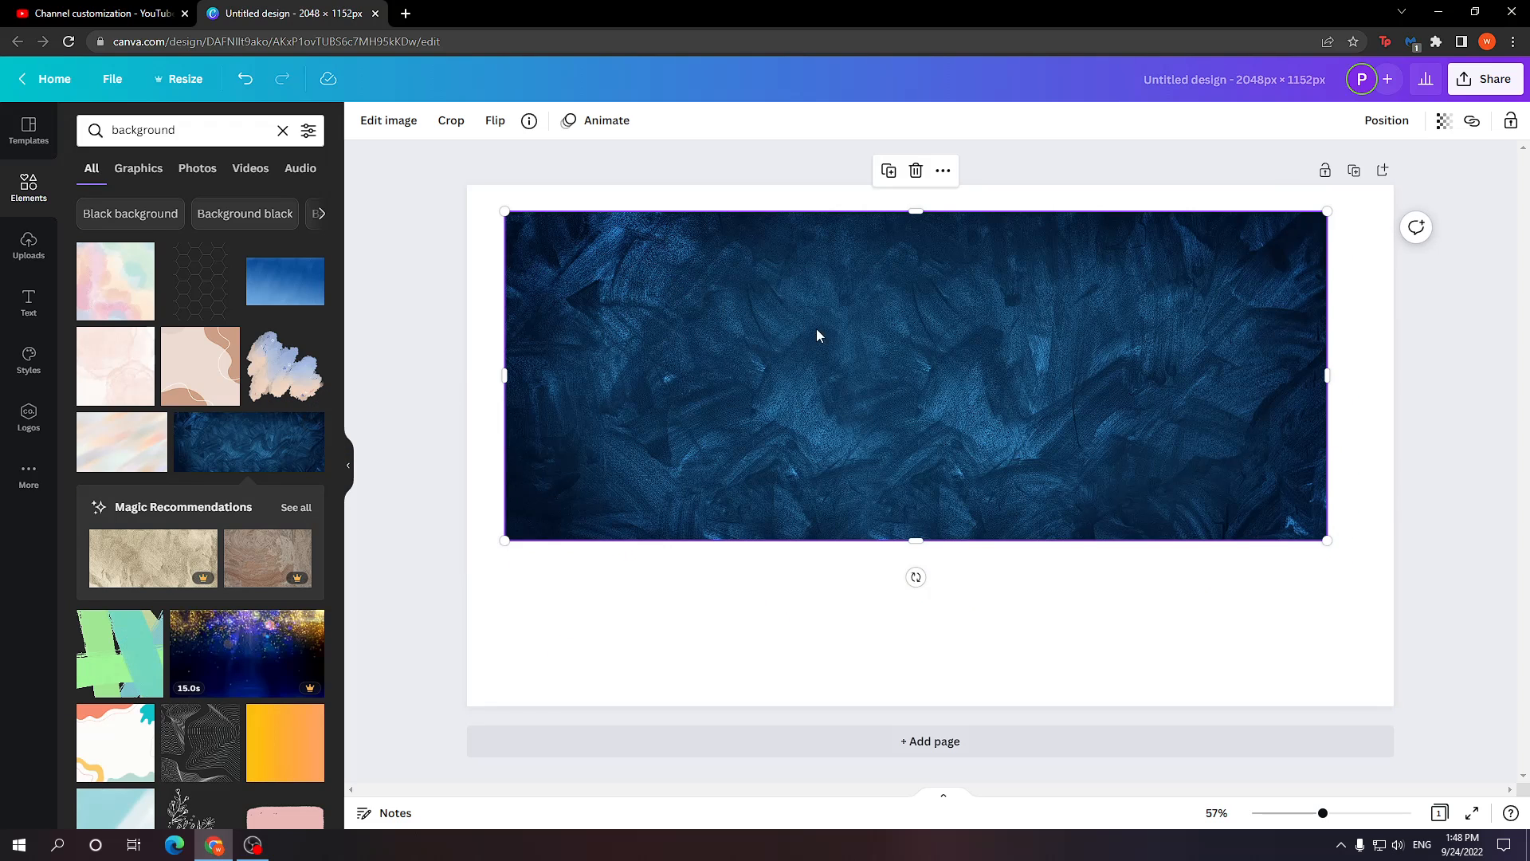
# Step: Align the blue texture image to the page's upper-left corner and stretch it to cover the whole page
pyautogui.moveTo(816, 331); pyautogui.dragTo(948, 372)
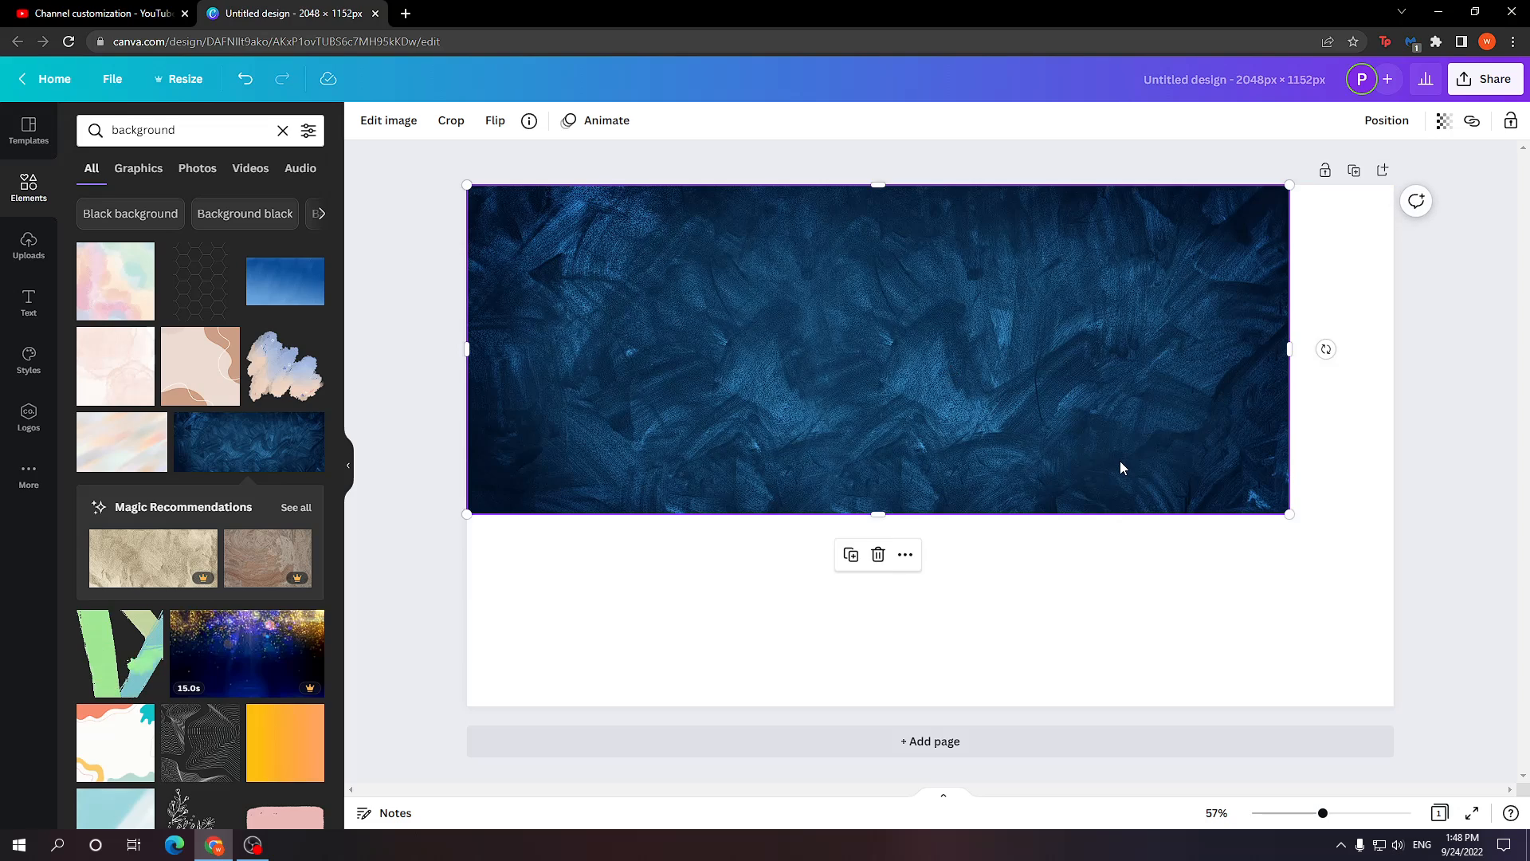
pyautogui.moveTo(1289, 348); pyautogui.dragTo(1393, 364)
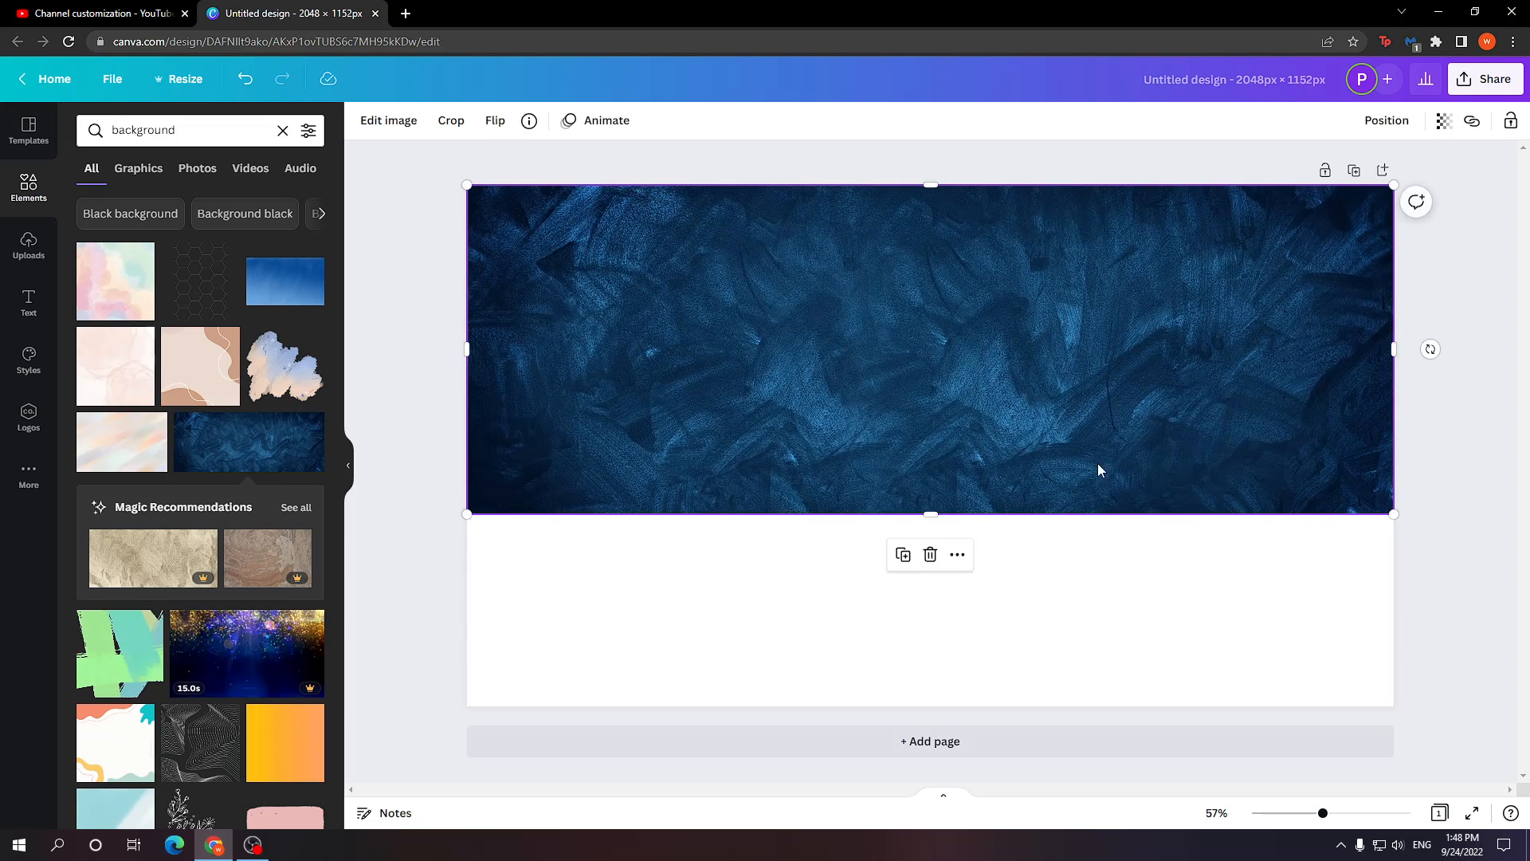
pyautogui.moveTo(929, 515); pyautogui.dragTo(934, 715)
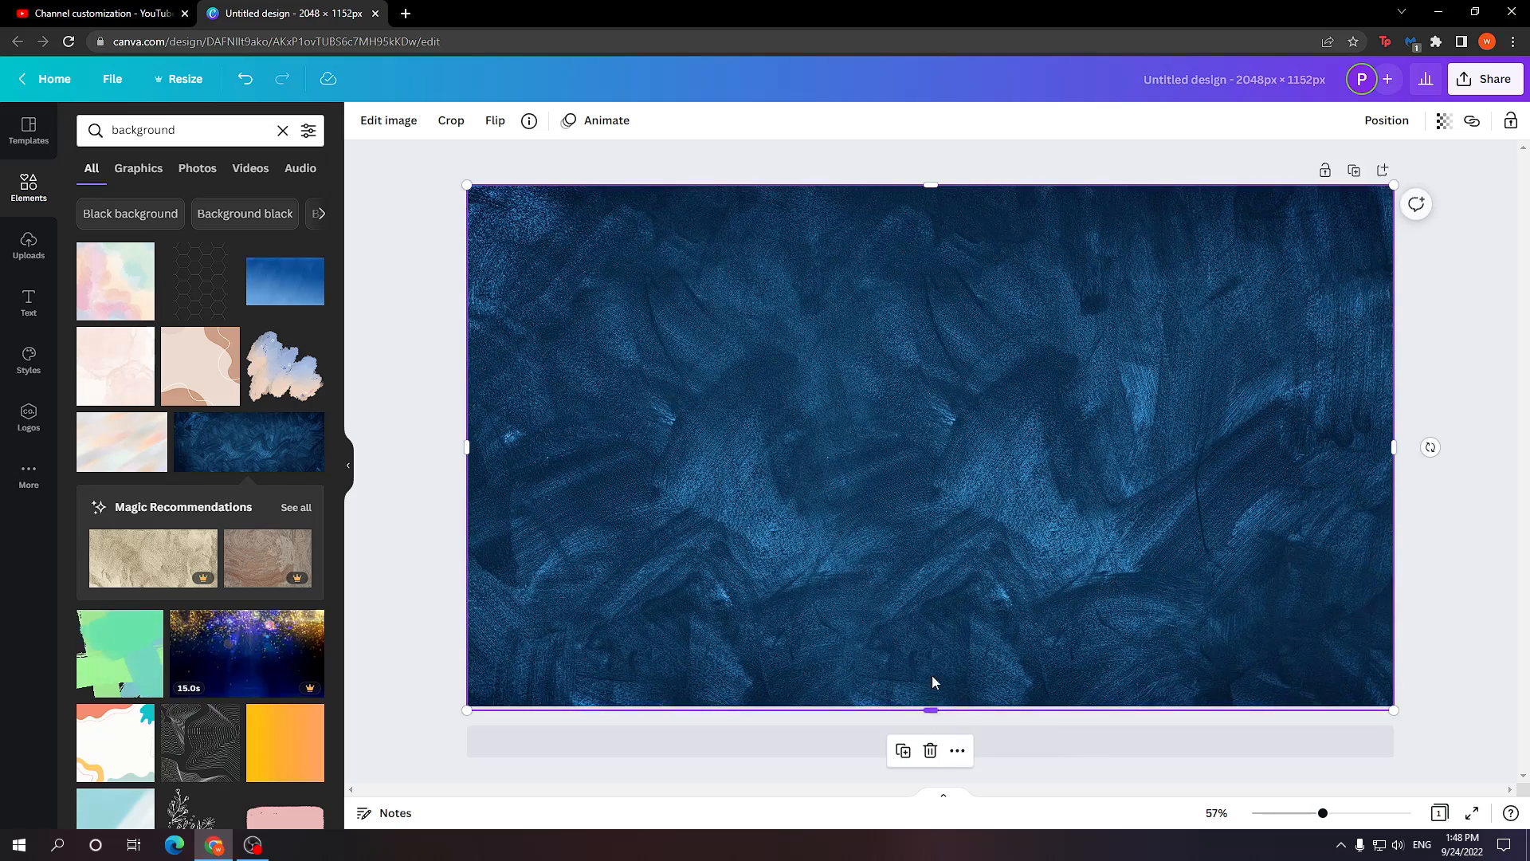
pyautogui.click(407, 423)
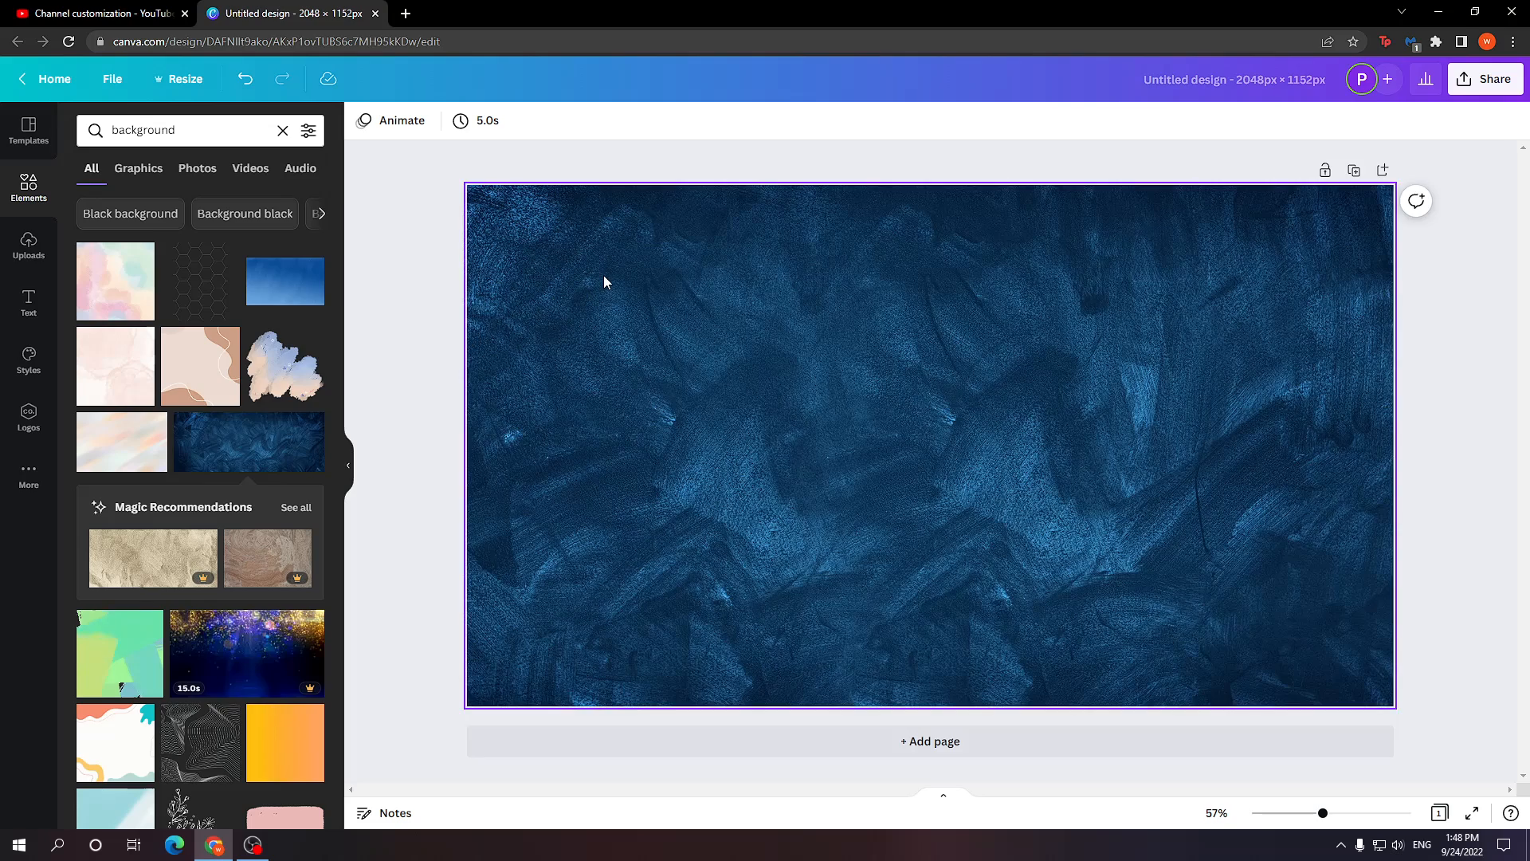
# Step: Open Google in a new browser tab and run an image search for "aesthetic background red"
pyautogui.click(407, 14)
pyautogui.write('google.com')
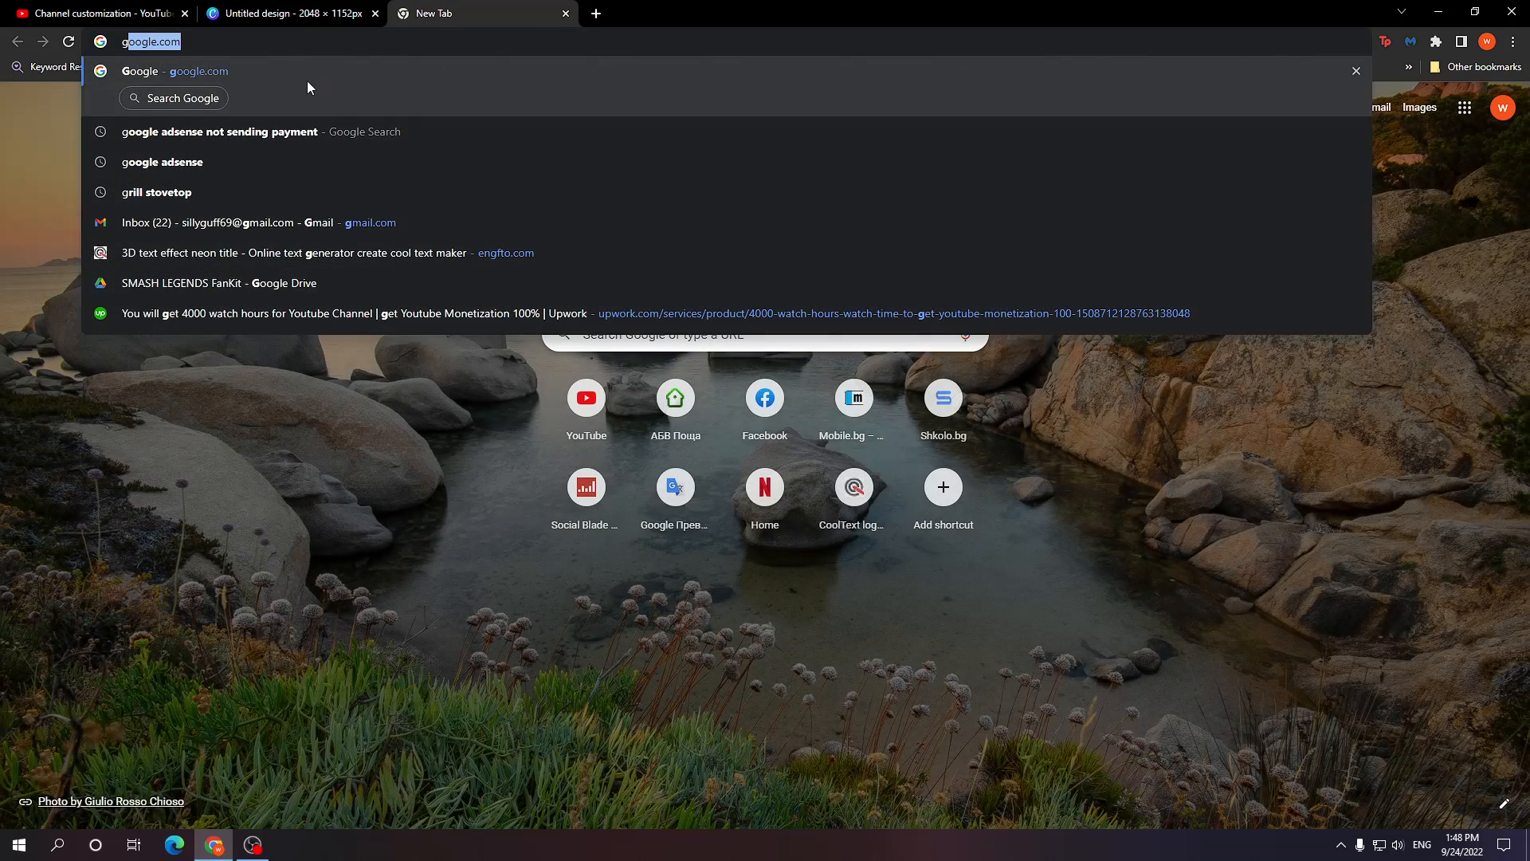
pyautogui.press('Return')
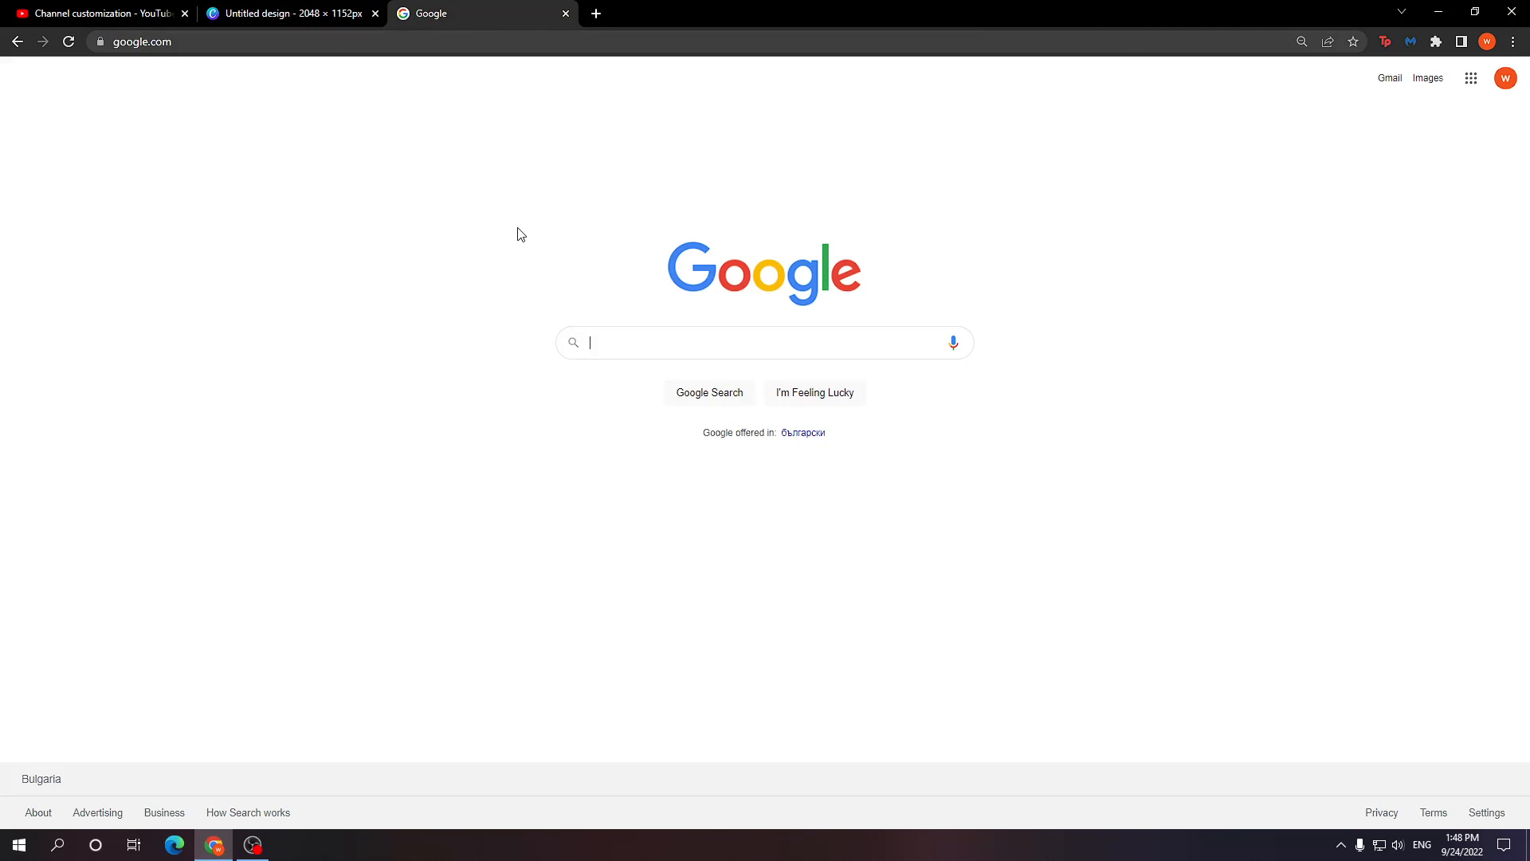
pyautogui.write('ae')
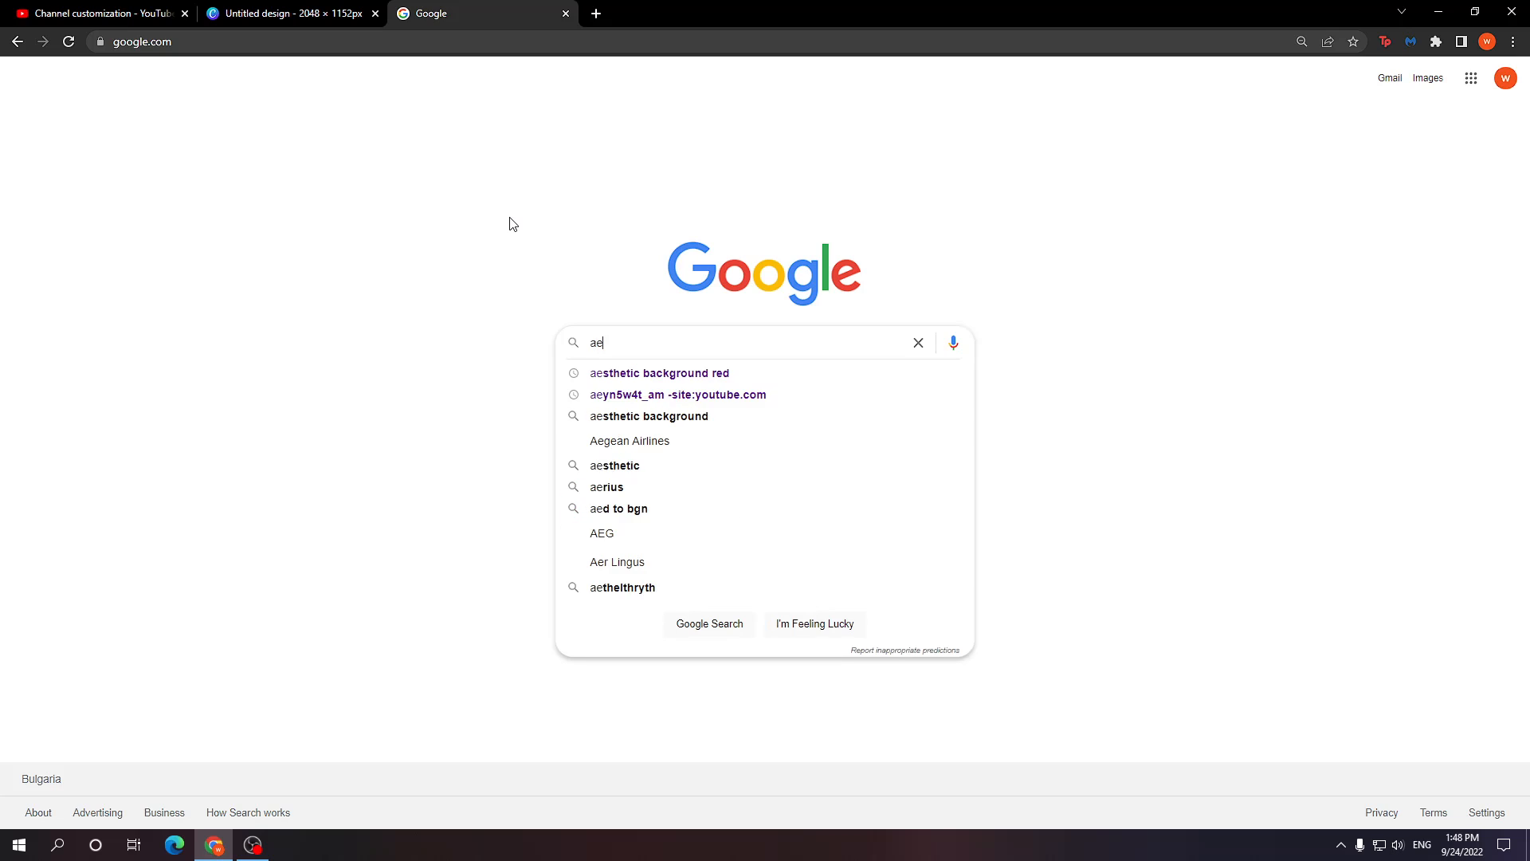
pyautogui.write('sthetic back')
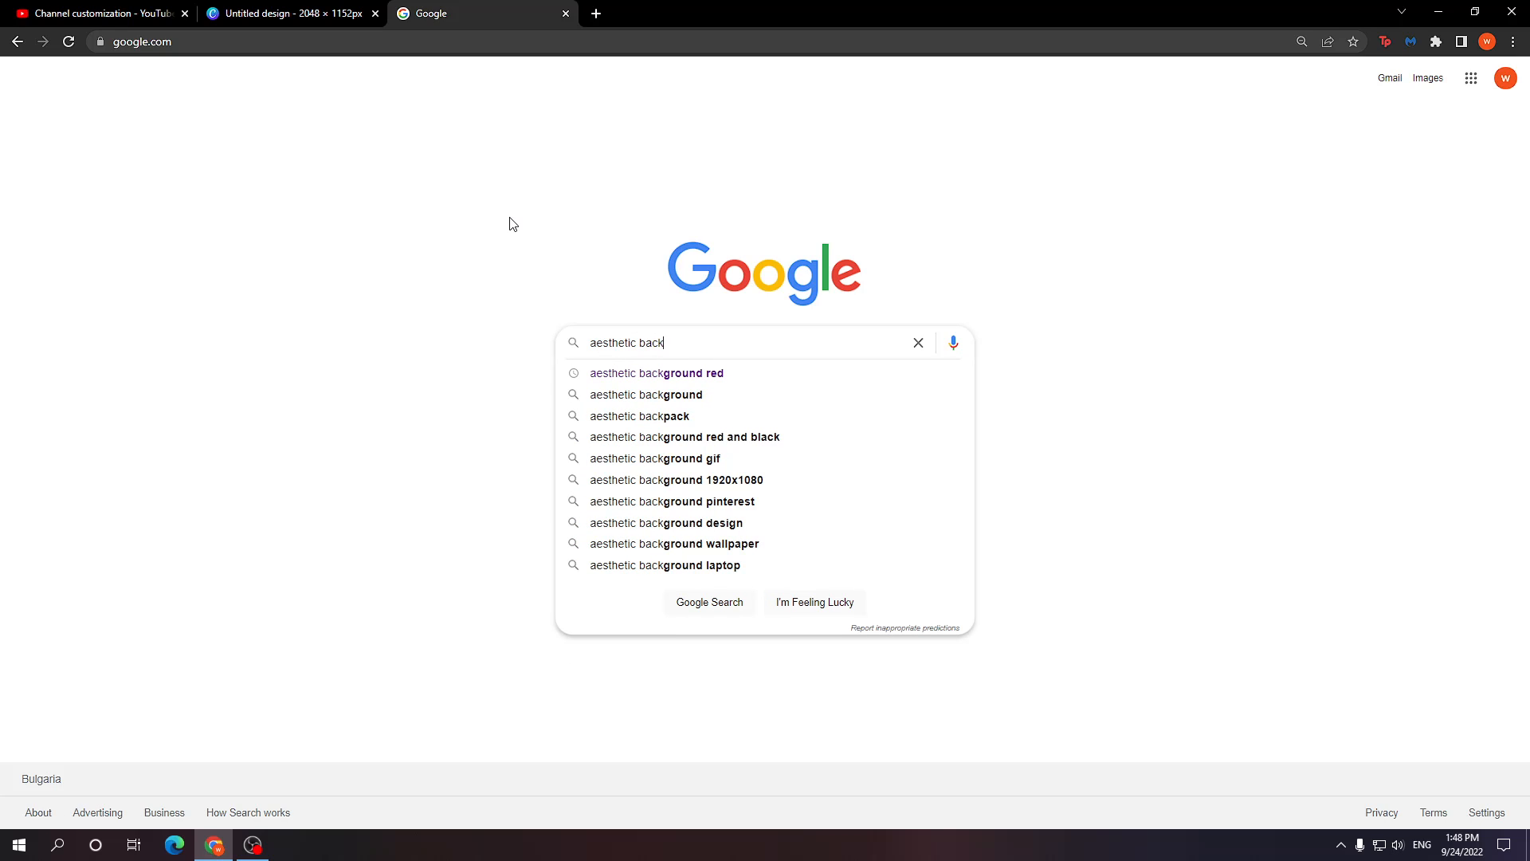
pyautogui.press('Down')
pyautogui.press('Return')
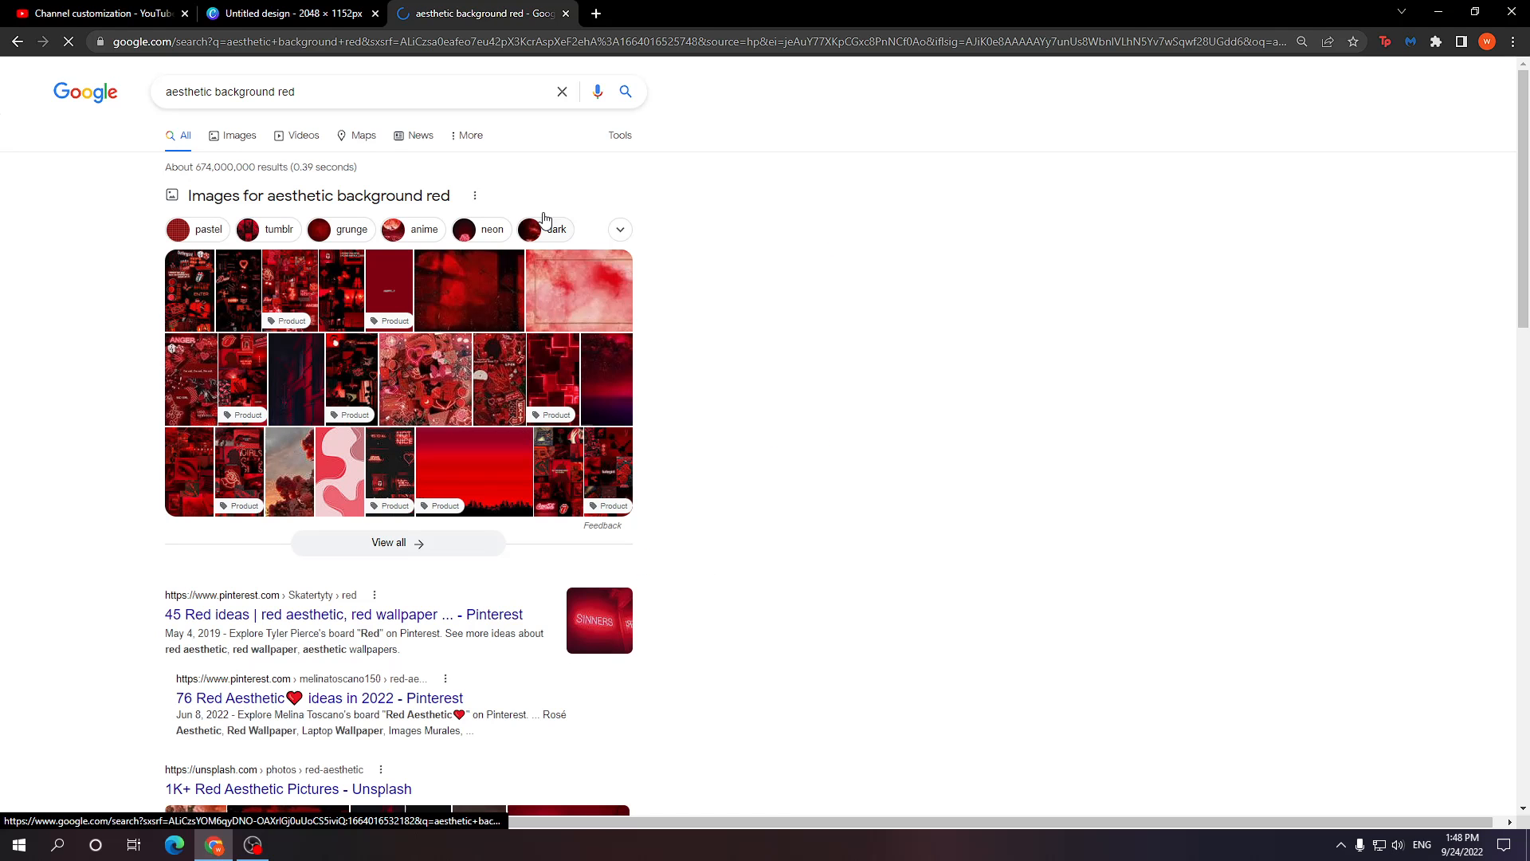
pyautogui.click(239, 136)
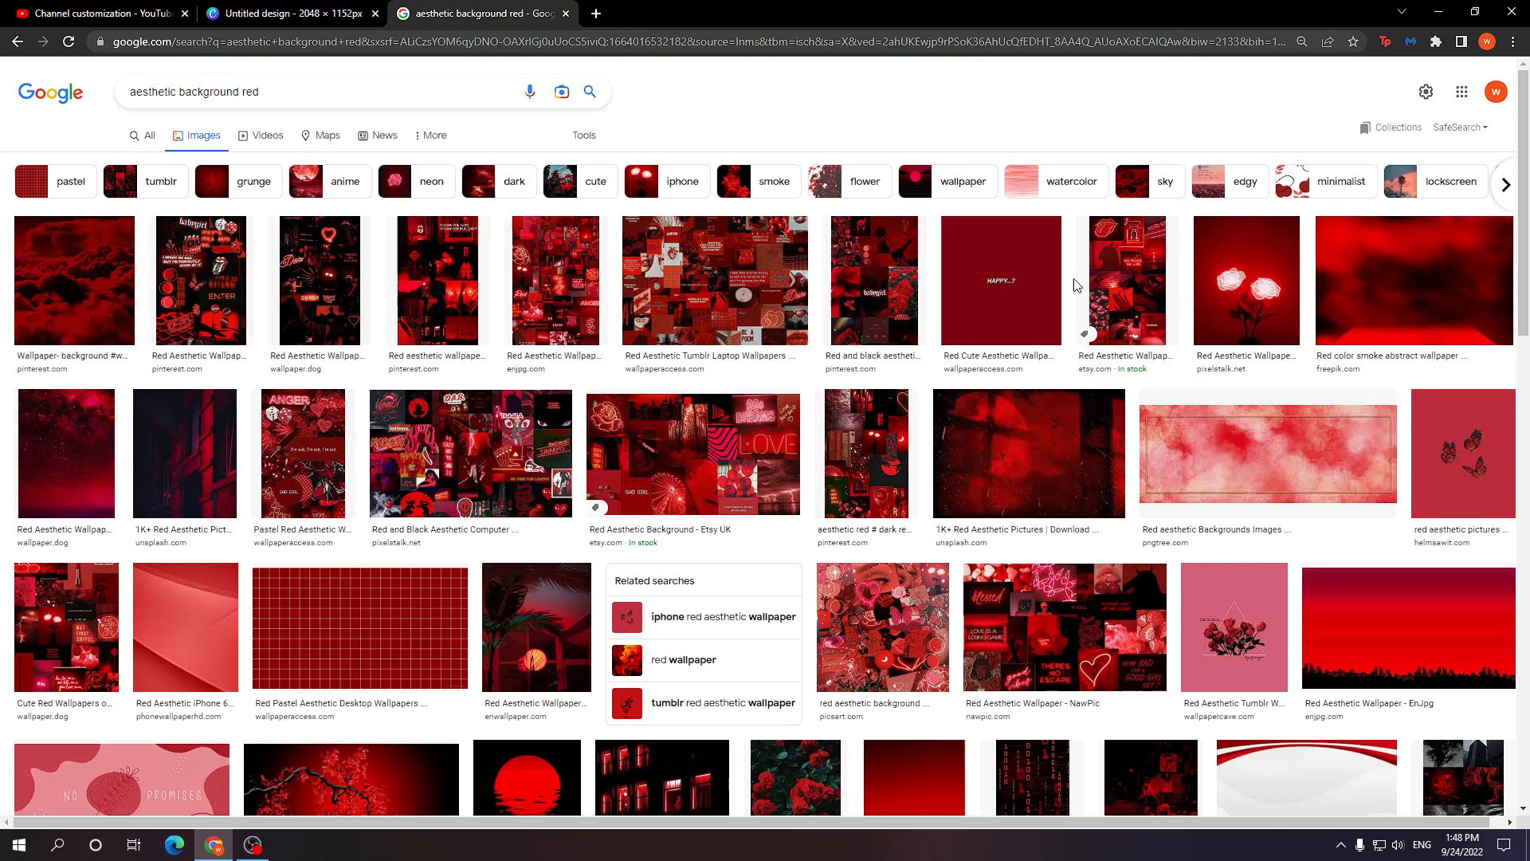
# Step: Open the image of the red-leaved tree branch on a glowing red background and copy it
pyautogui.scroll(-3, 973, 529)
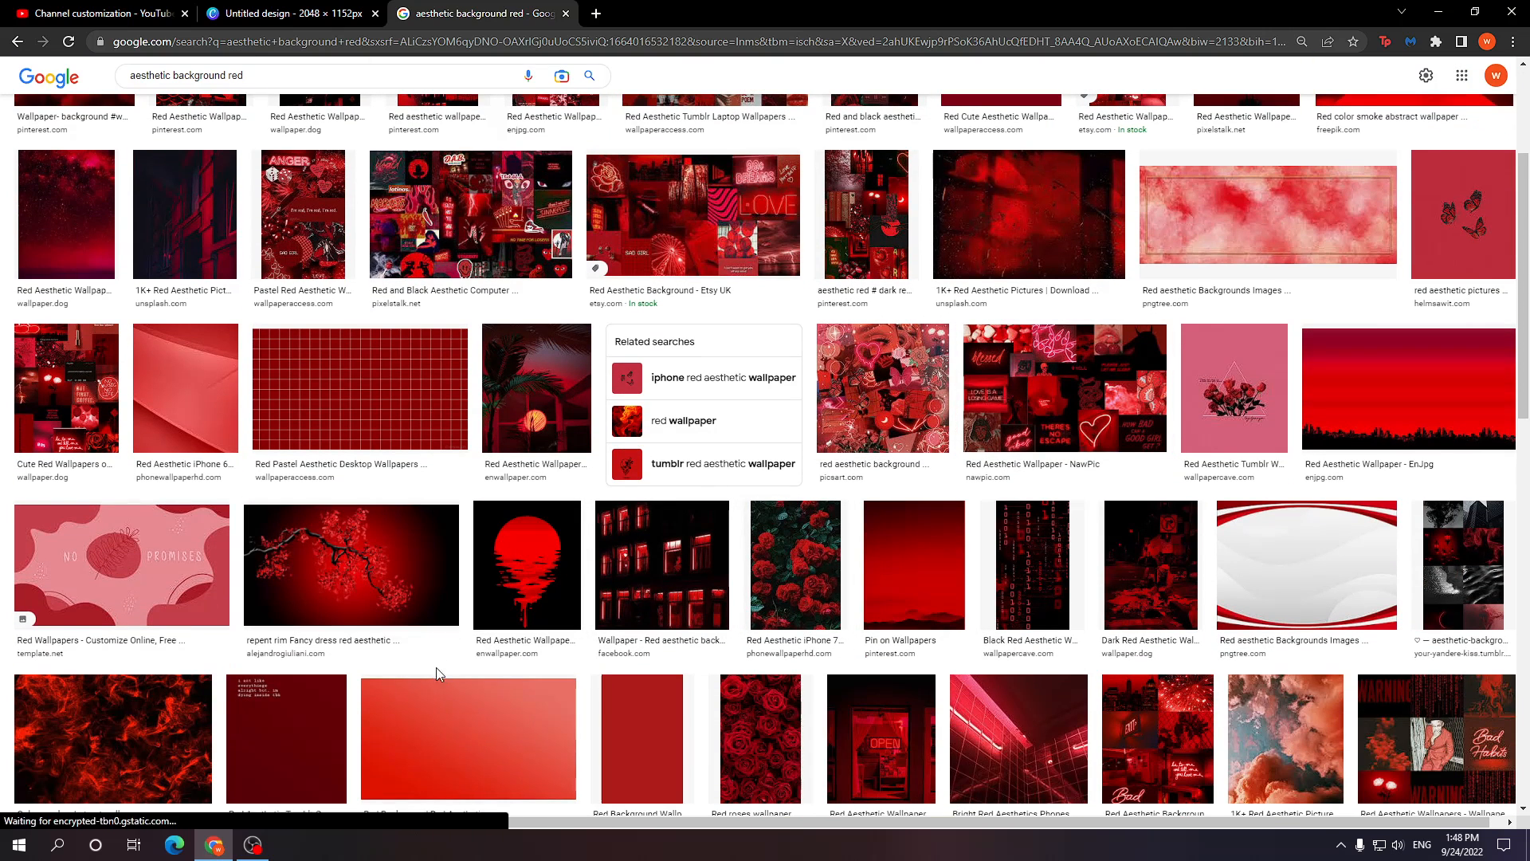
pyautogui.click(454, 526)
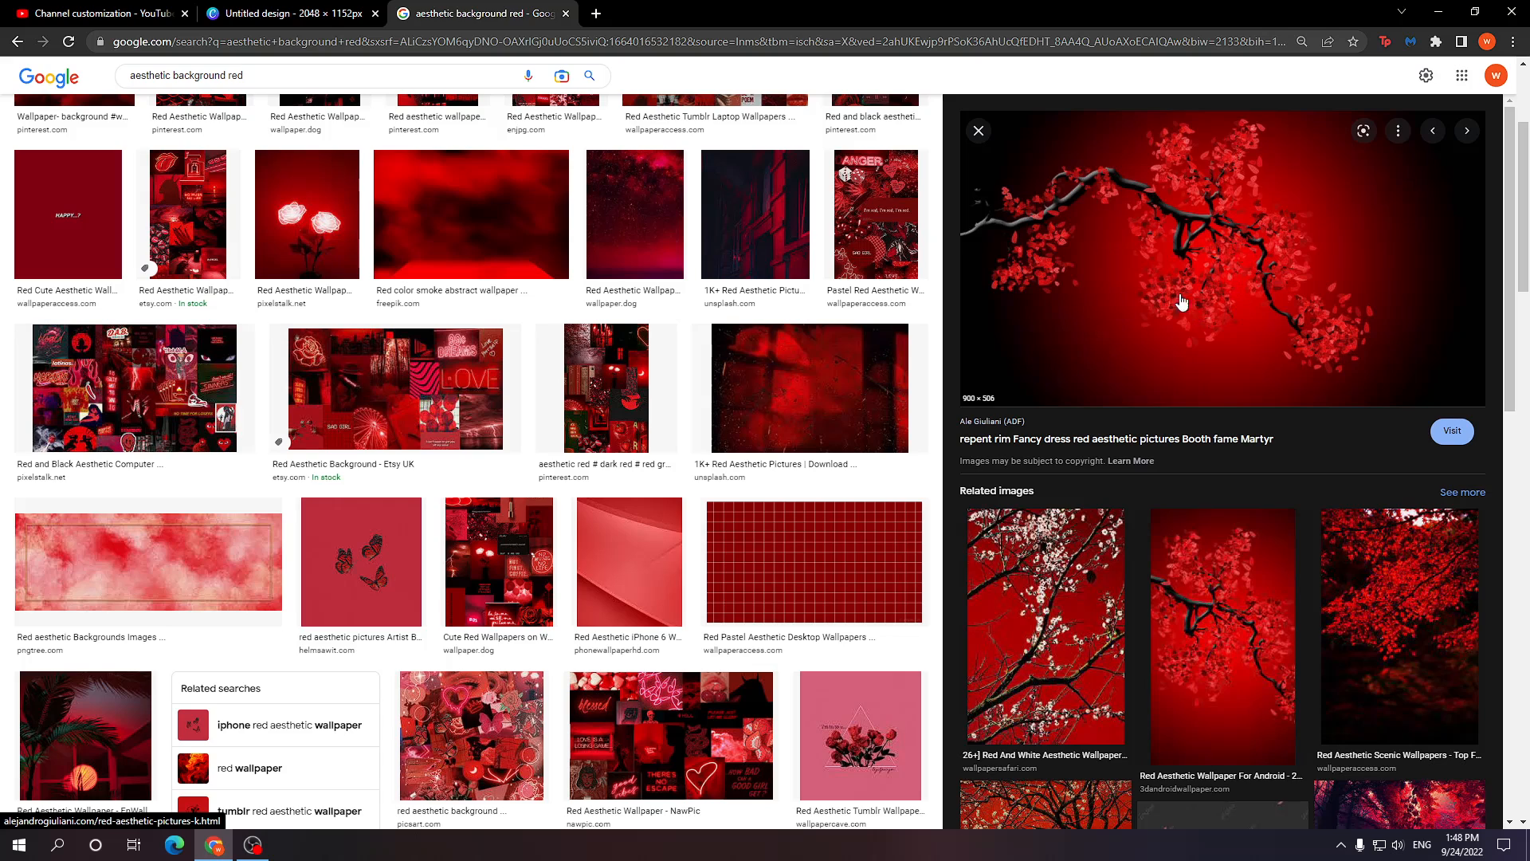
pyautogui.rightClick(1096, 281)
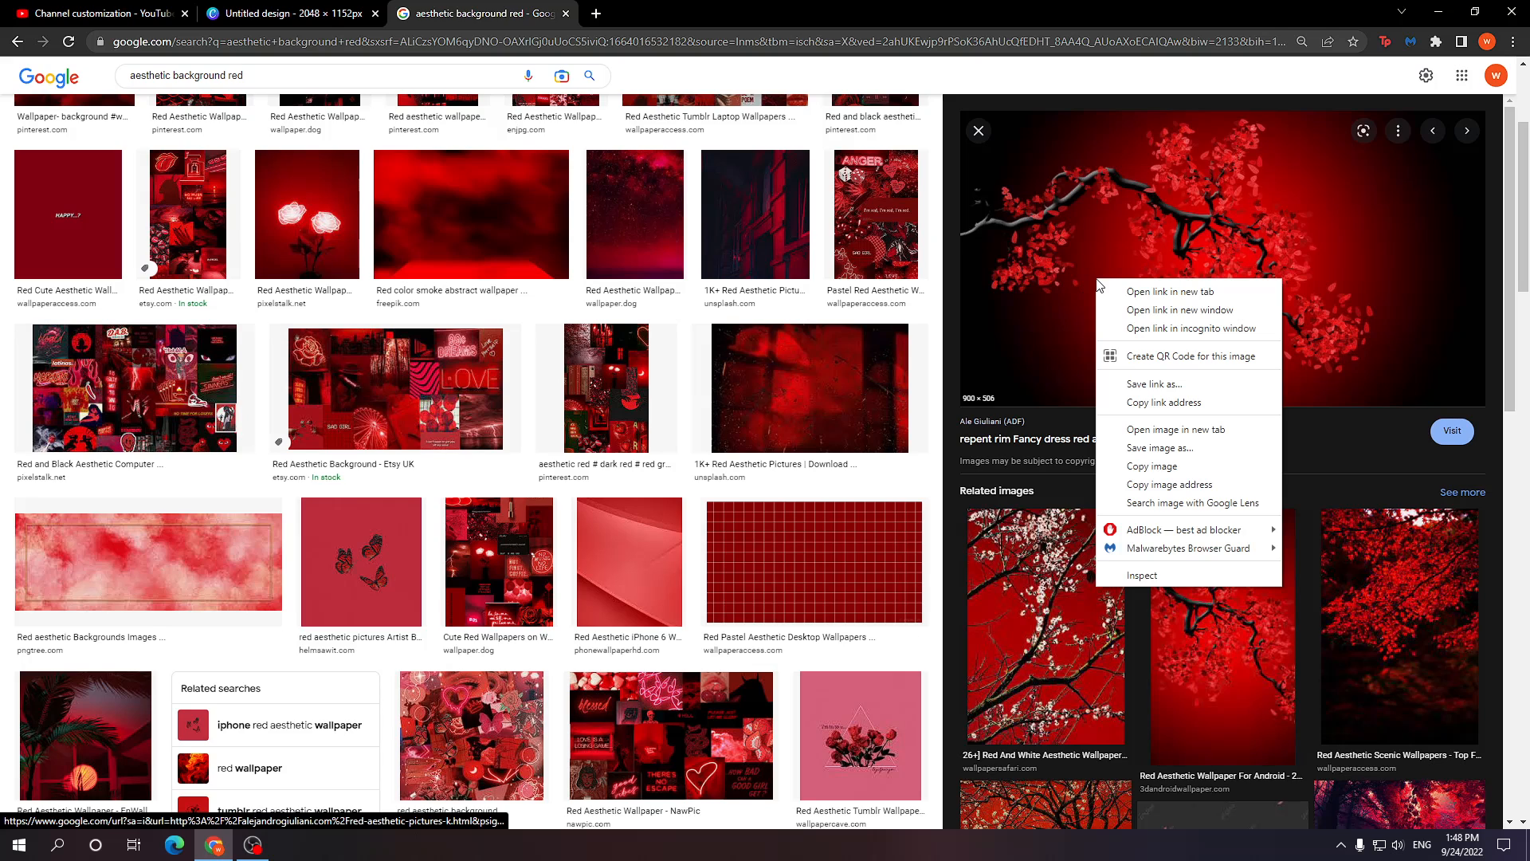
pyautogui.click(1152, 467)
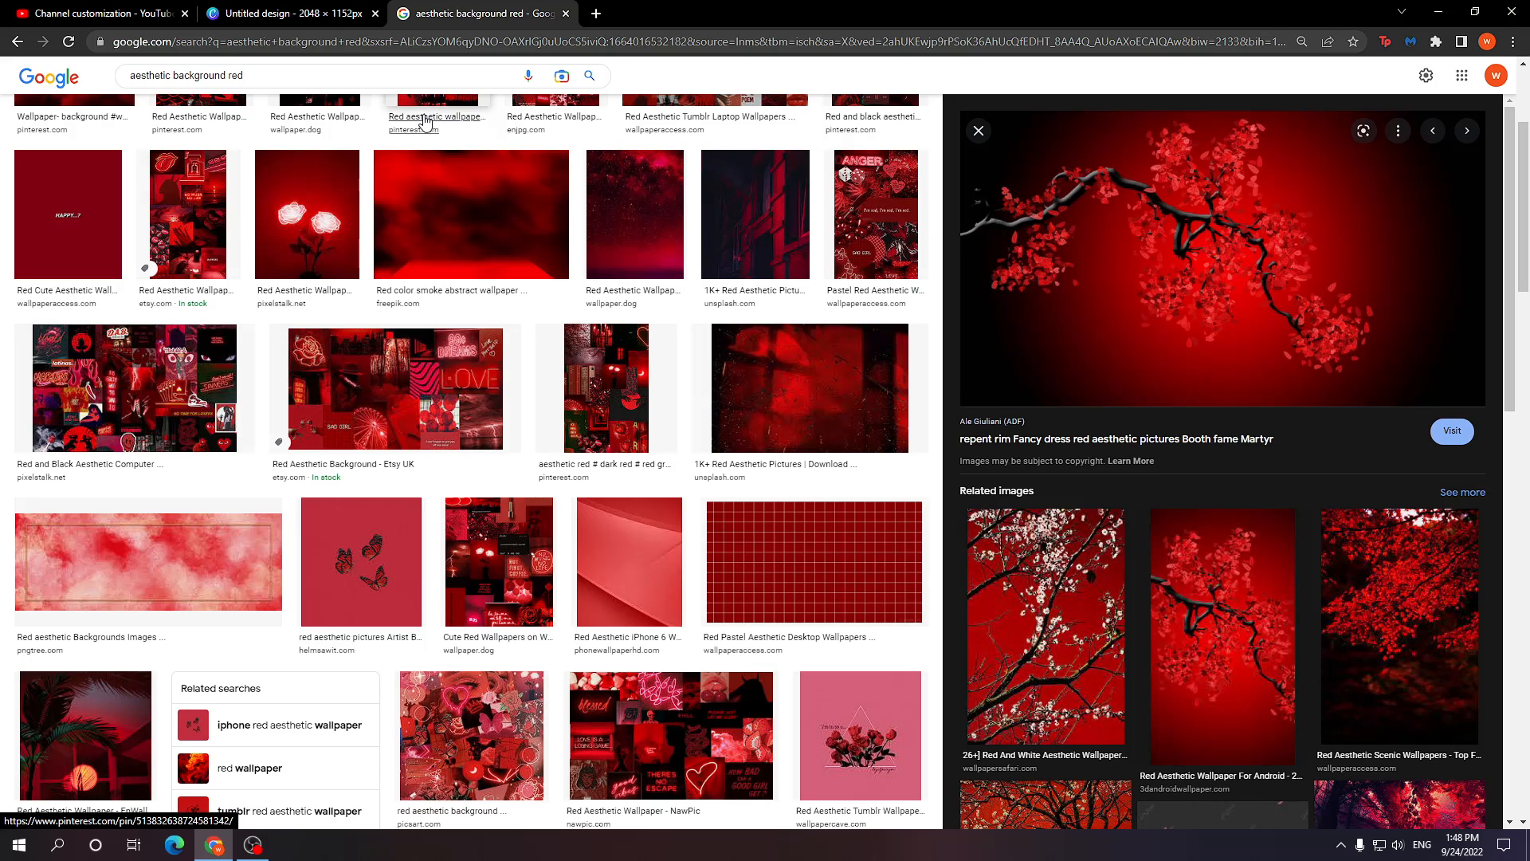
# Step: Try the copied red-leaved branch image as a background covering the whole page of the Canva design
pyautogui.click(317, 18)
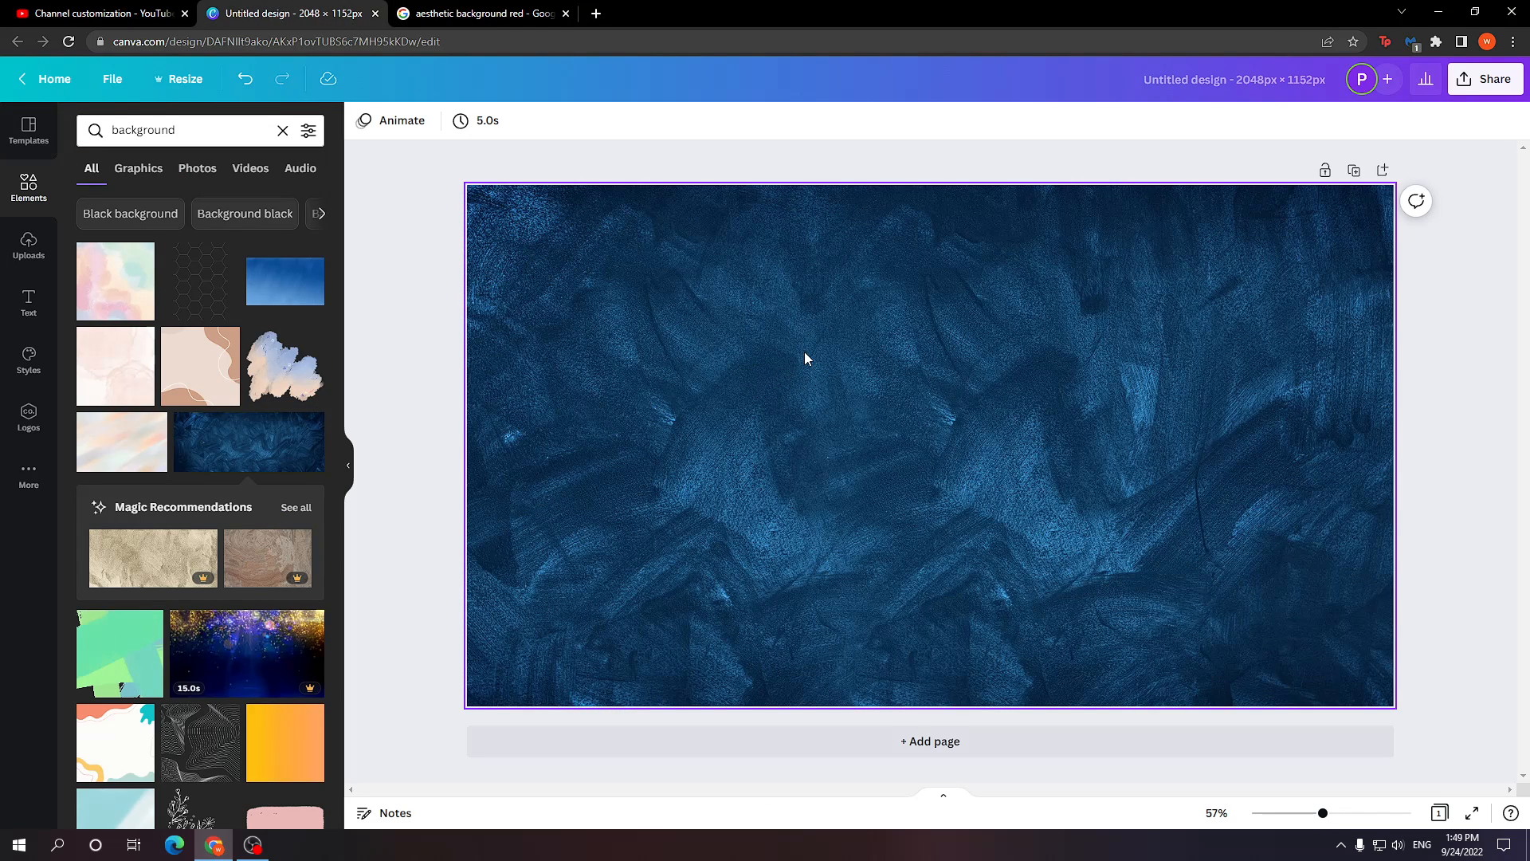
pyautogui.hotkey('ctrl', 'v')
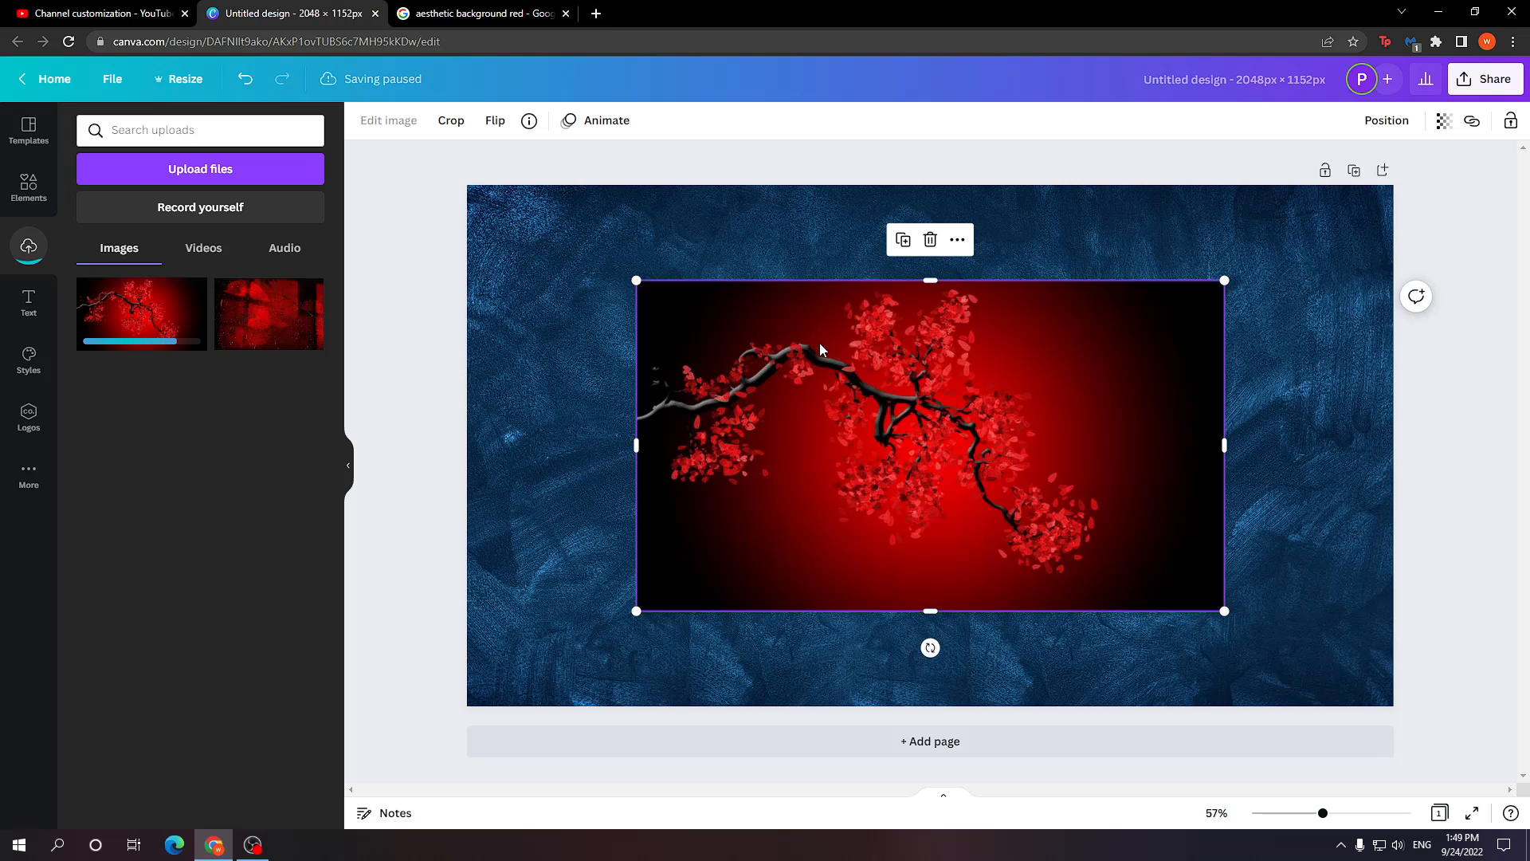
pyautogui.moveTo(821, 348); pyautogui.dragTo(696, 296)
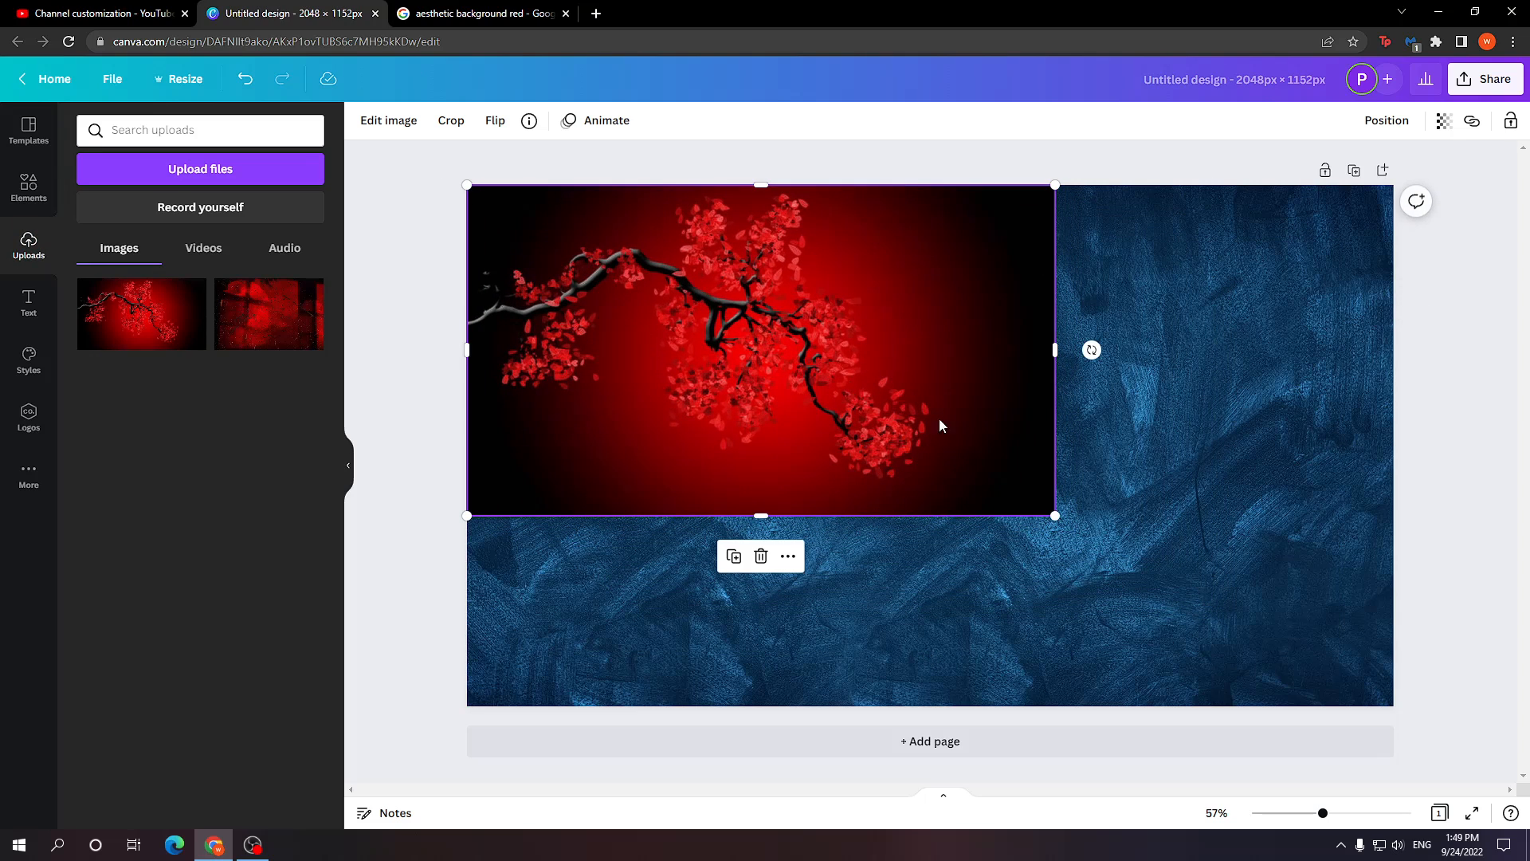
pyautogui.moveTo(1055, 350); pyautogui.dragTo(1396, 383)
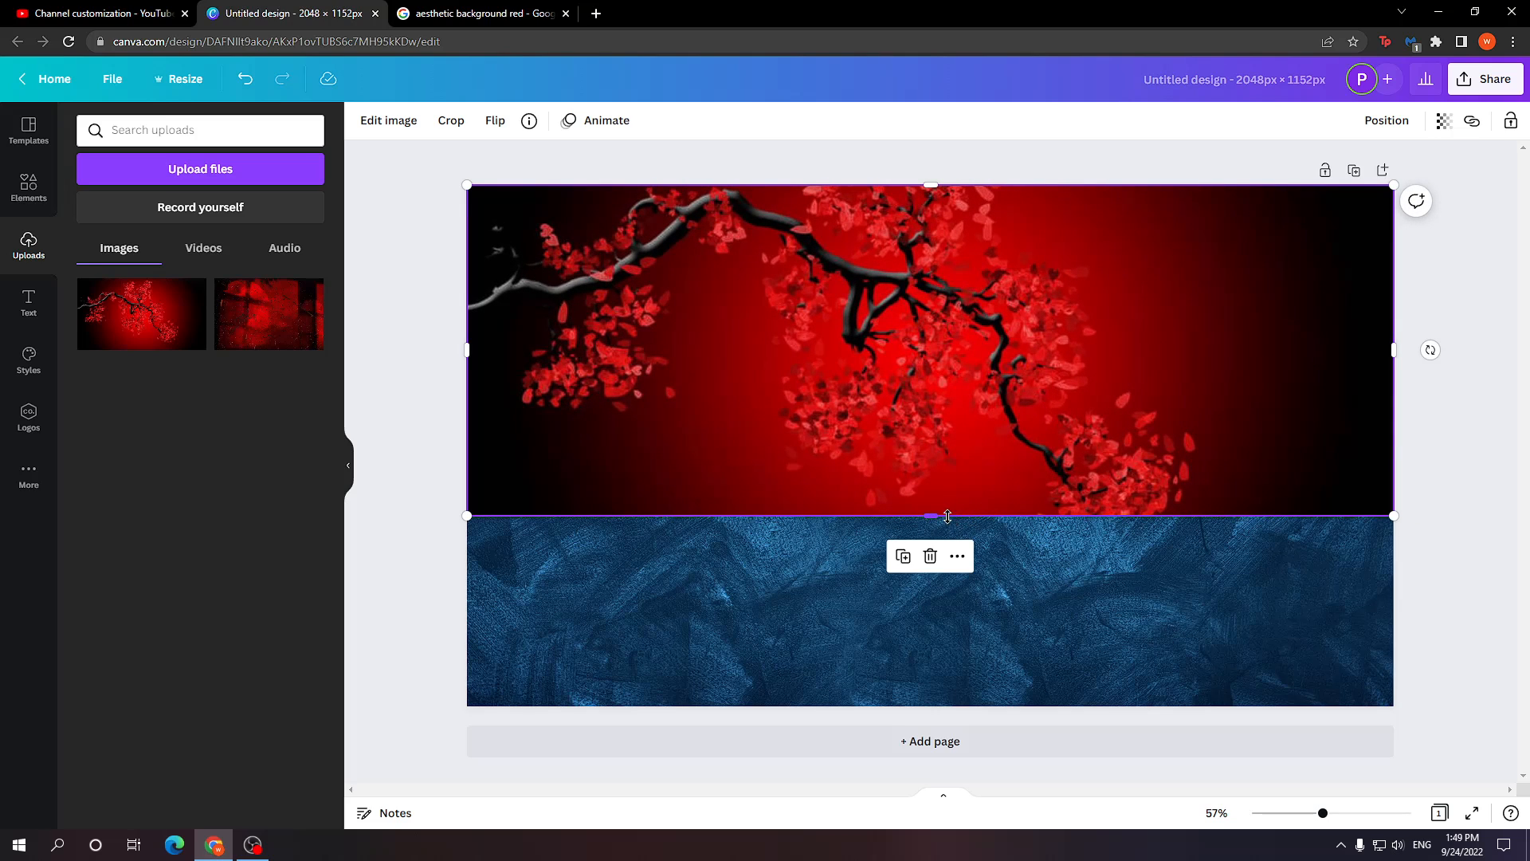
pyautogui.moveTo(948, 516); pyautogui.dragTo(974, 756)
pyautogui.keyDown('ctrl'); pyautogui.scroll(-5, 965, 564); pyautogui.keyUp('ctrl')
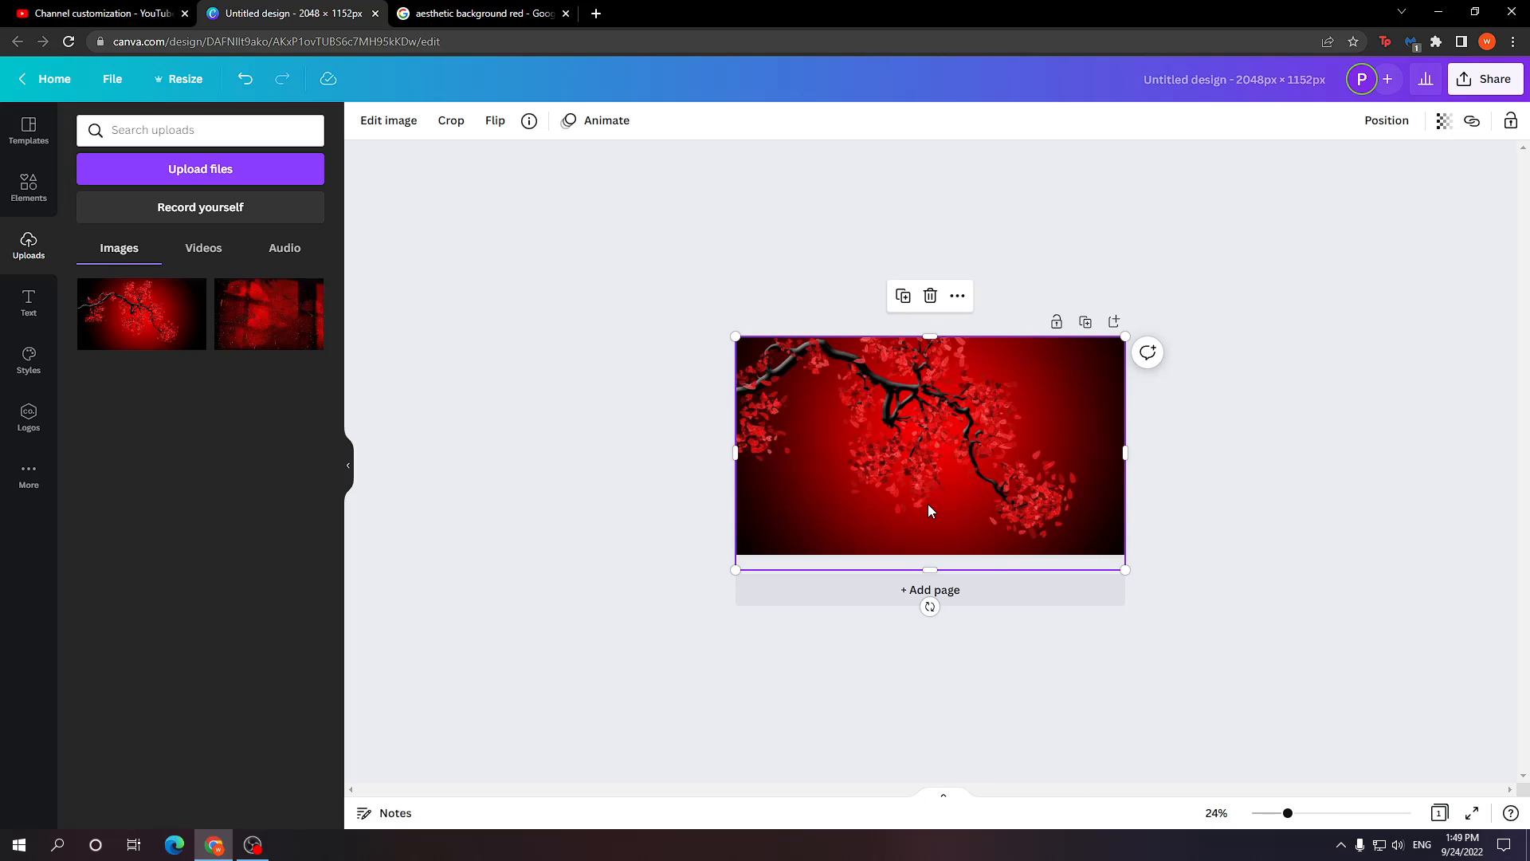
pyautogui.keyDown('ctrl'); pyautogui.scroll(3, 929, 510); pyautogui.keyUp('ctrl')
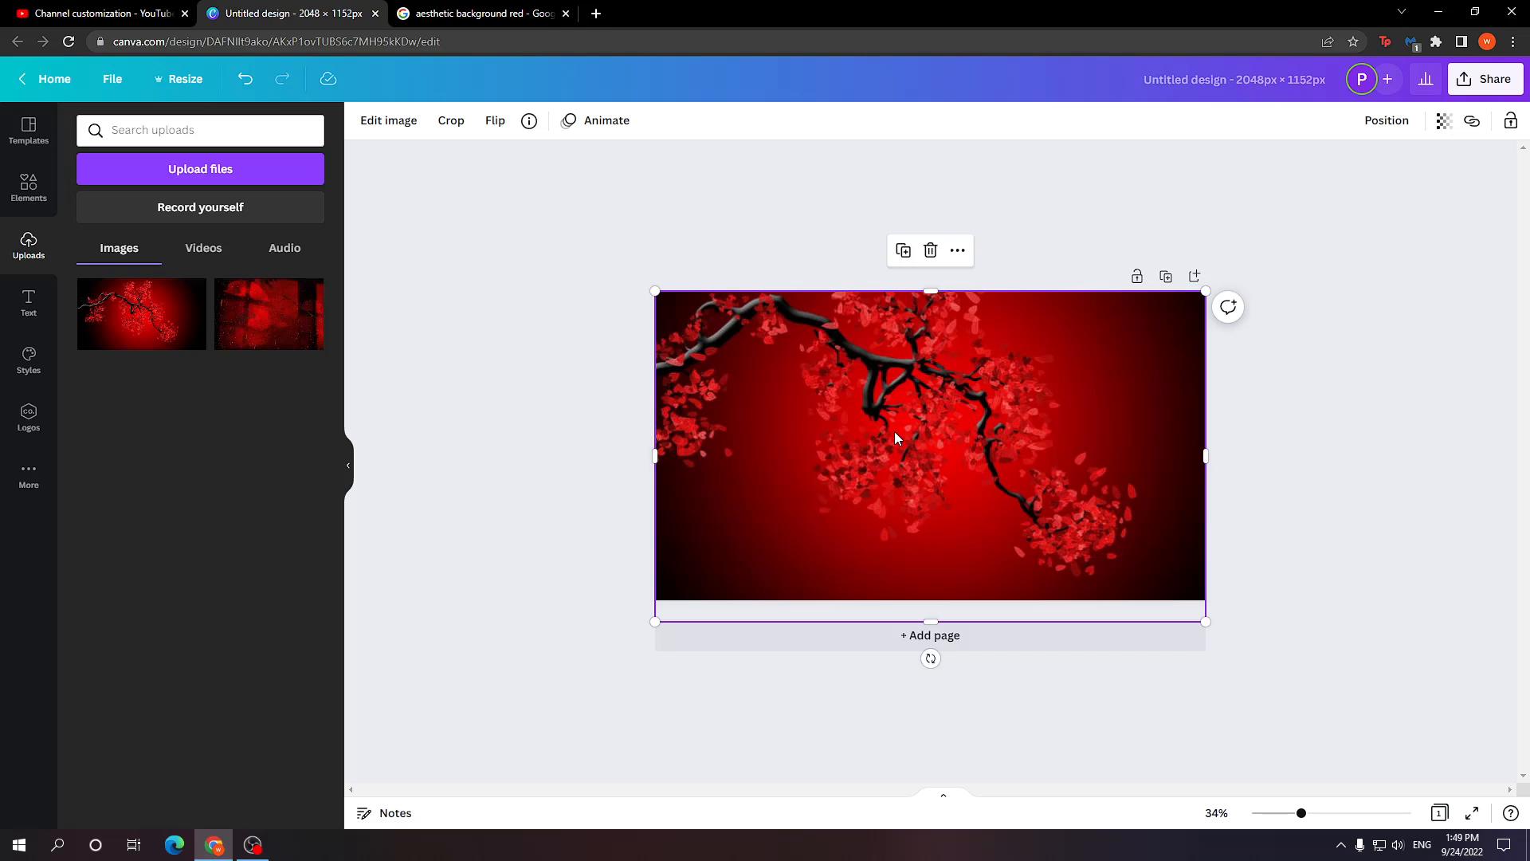
pyautogui.press('Delete')
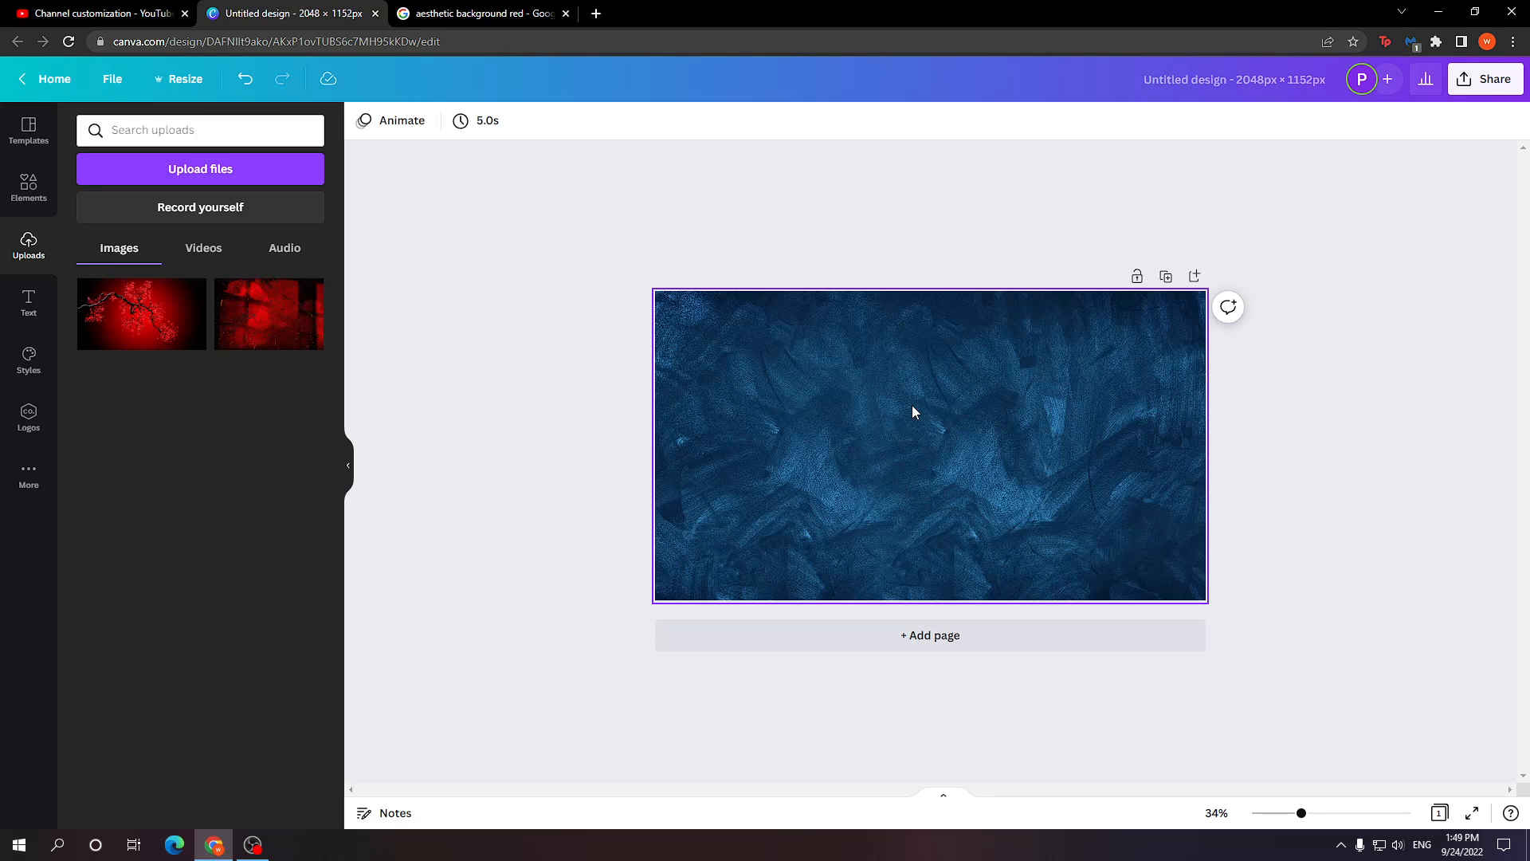
# Step: Try the uploaded dark red speckled wall image as a background stretched over the whole page
pyautogui.moveTo(268, 312); pyautogui.dragTo(806, 417)
pyautogui.moveTo(870, 465); pyautogui.dragTo(774, 371)
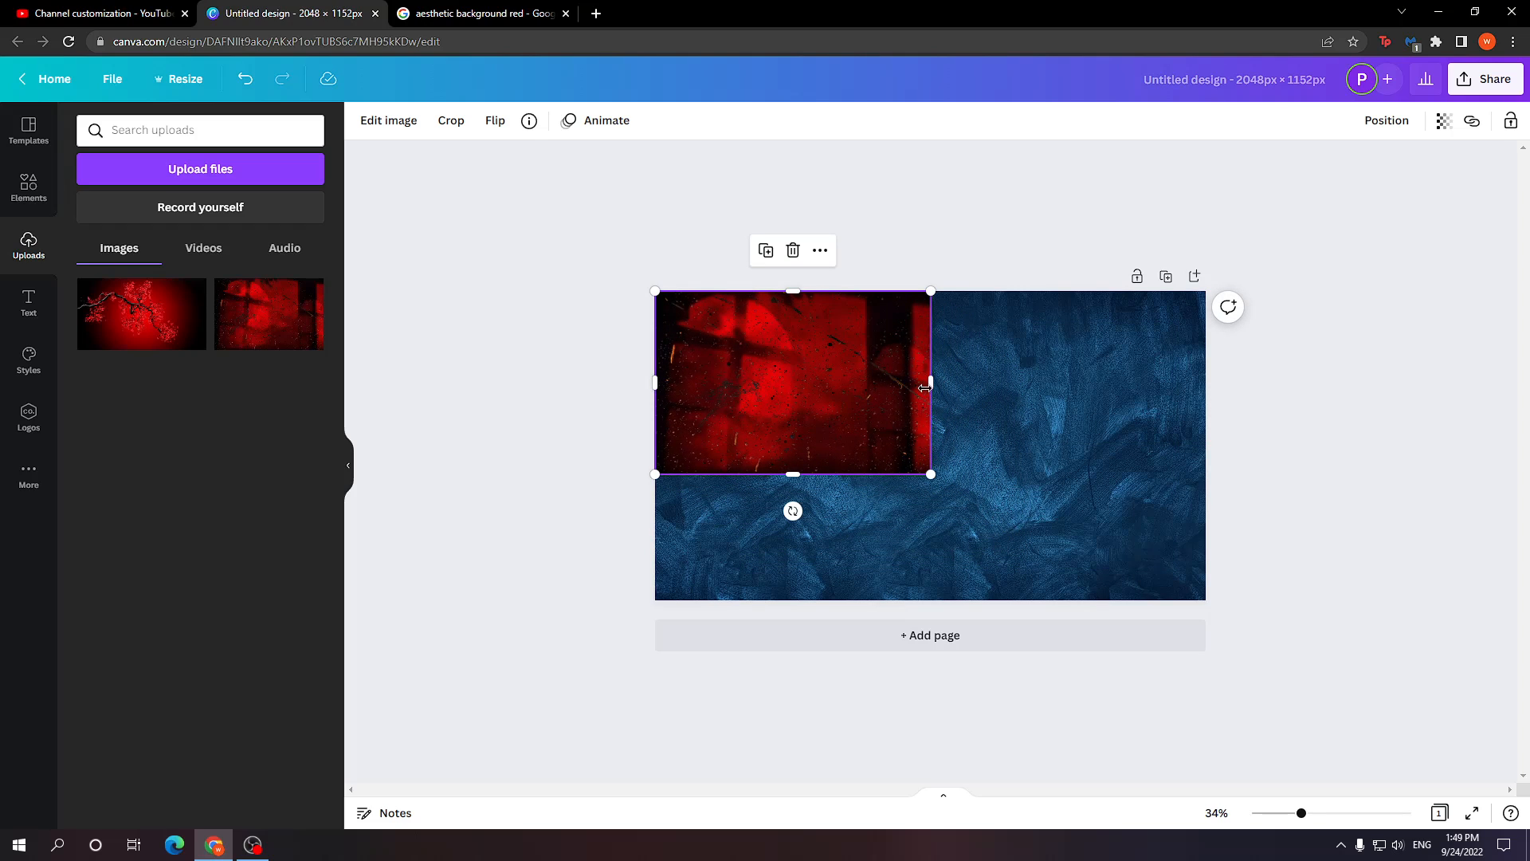
pyautogui.moveTo(925, 387); pyautogui.dragTo(1217, 386)
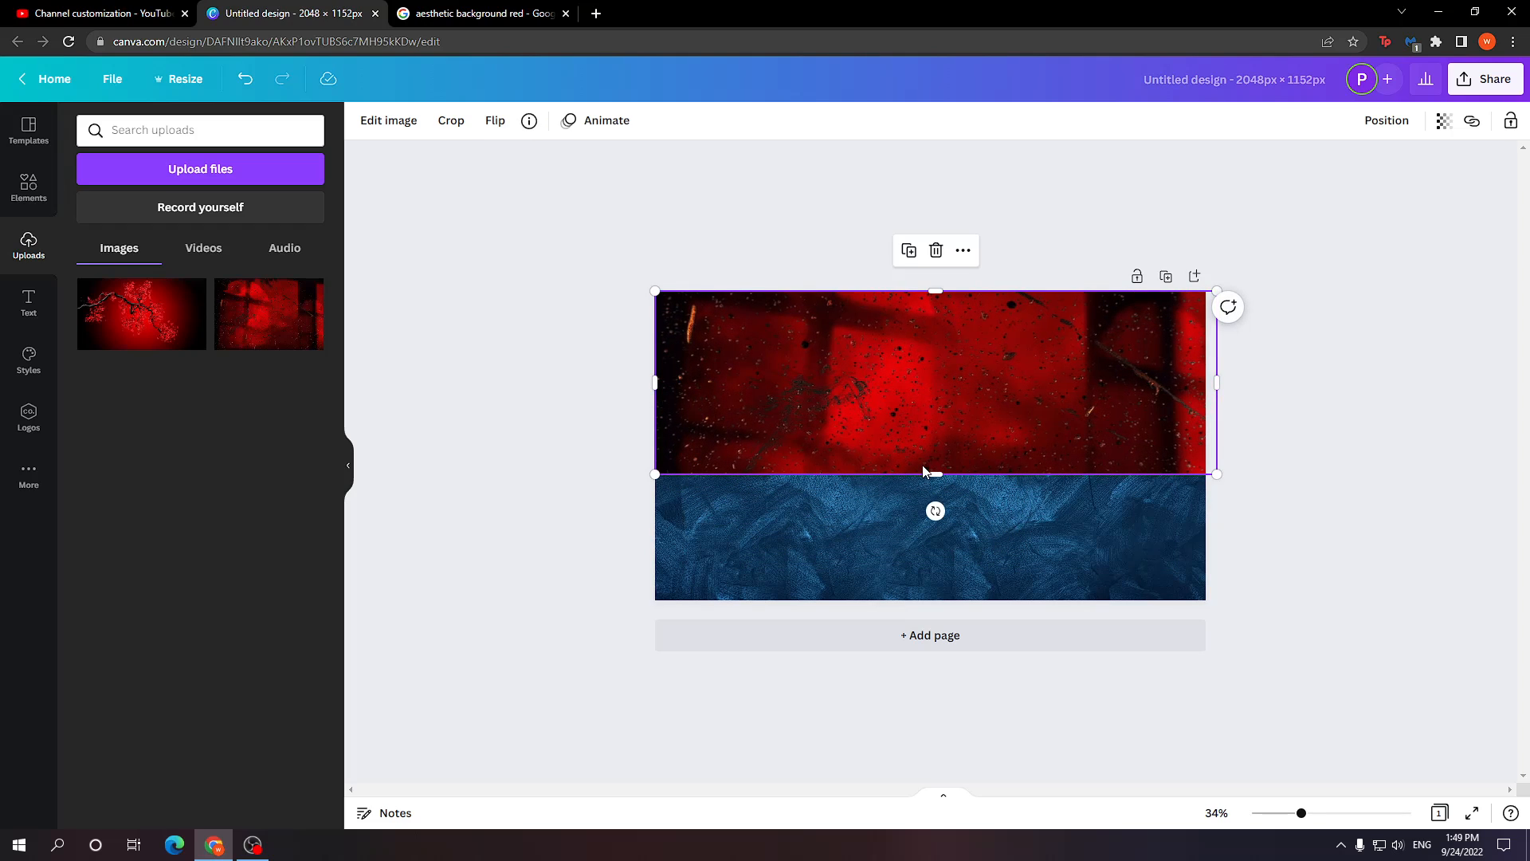
pyautogui.moveTo(933, 481); pyautogui.dragTo(913, 611)
pyautogui.scroll(3, 907, 537)
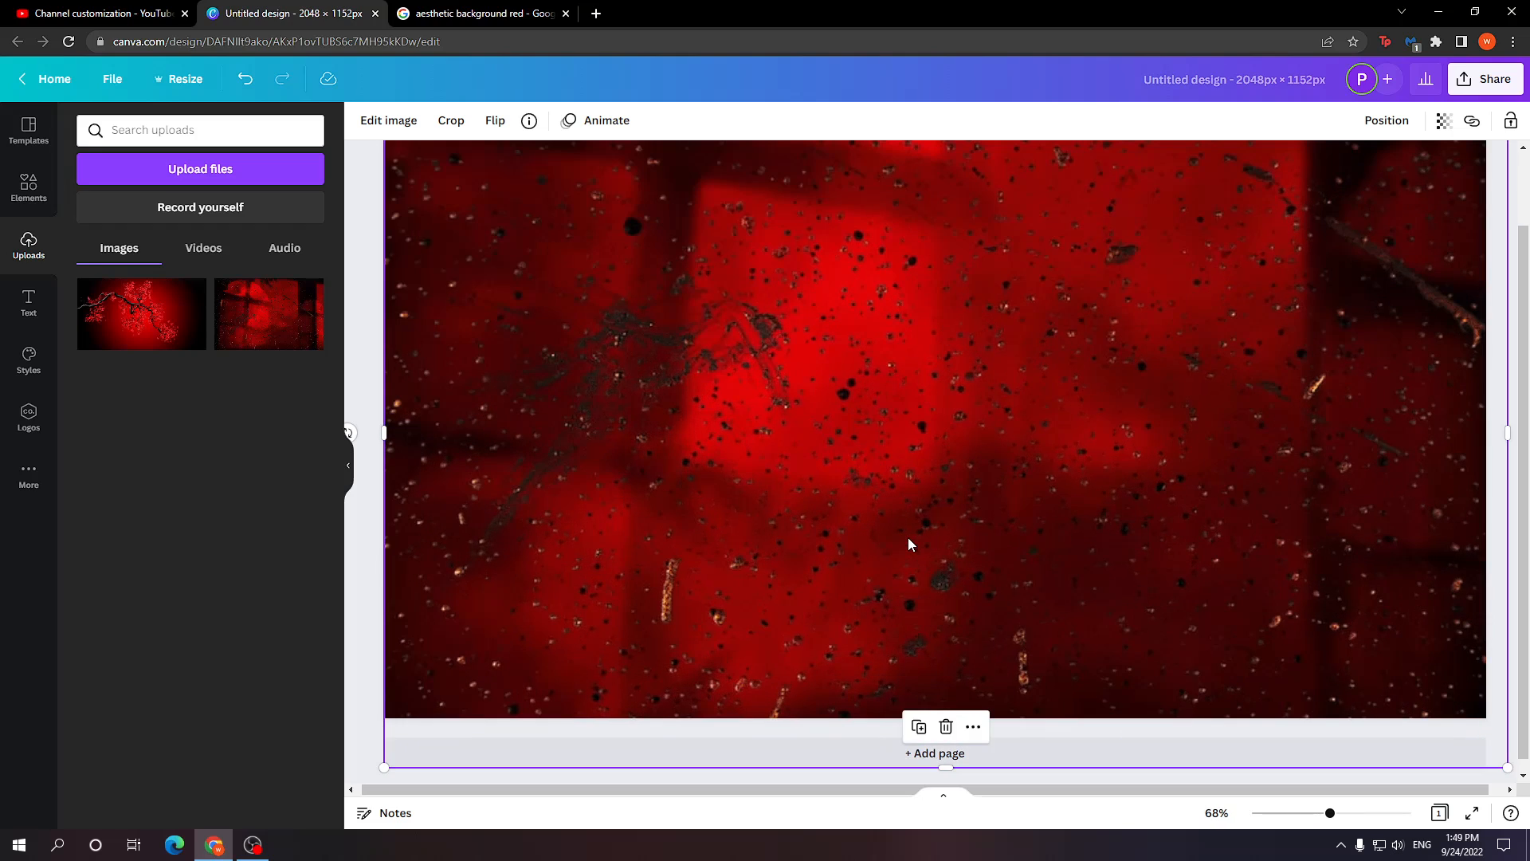
pyautogui.scroll(-1, 907, 537)
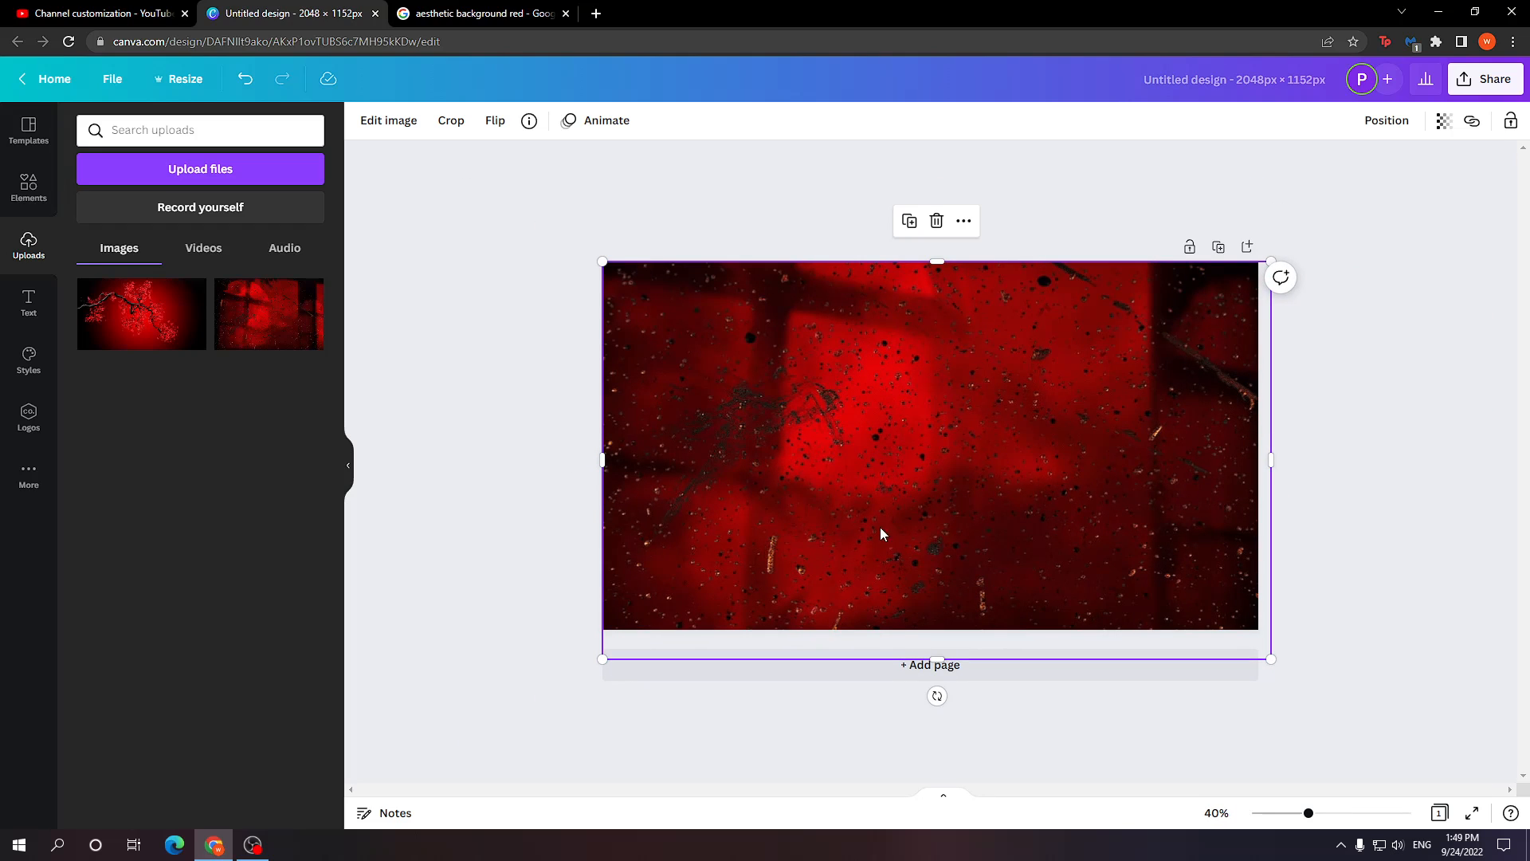
pyautogui.press('Delete')
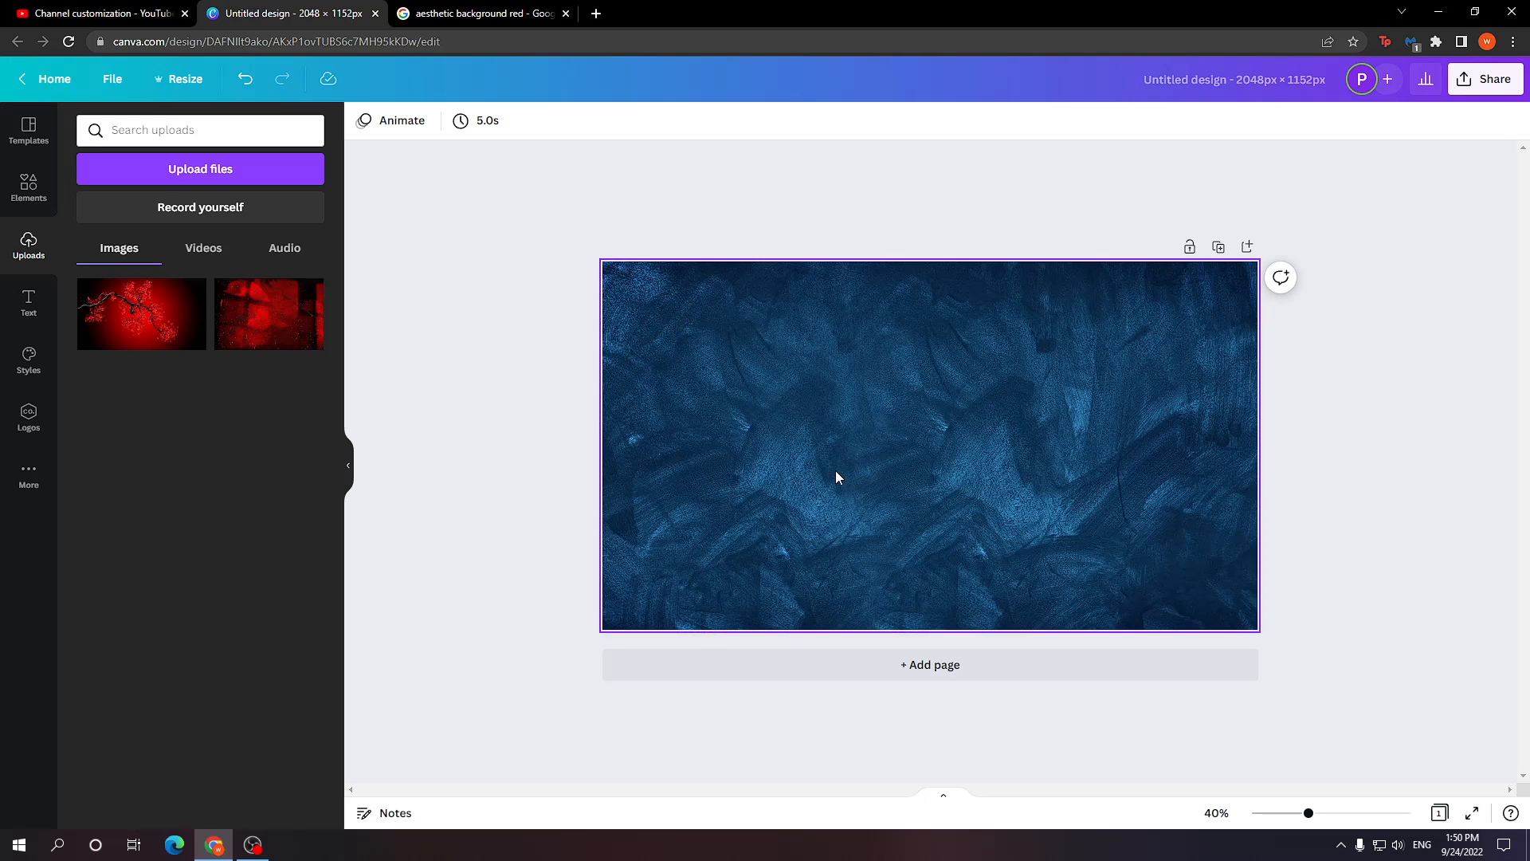
# Step: Switch to YouTube Studio and load the "sale (1)" image as banner art to examine the areas viewable on TV, desktop and all devices
pyautogui.click(109, 8)
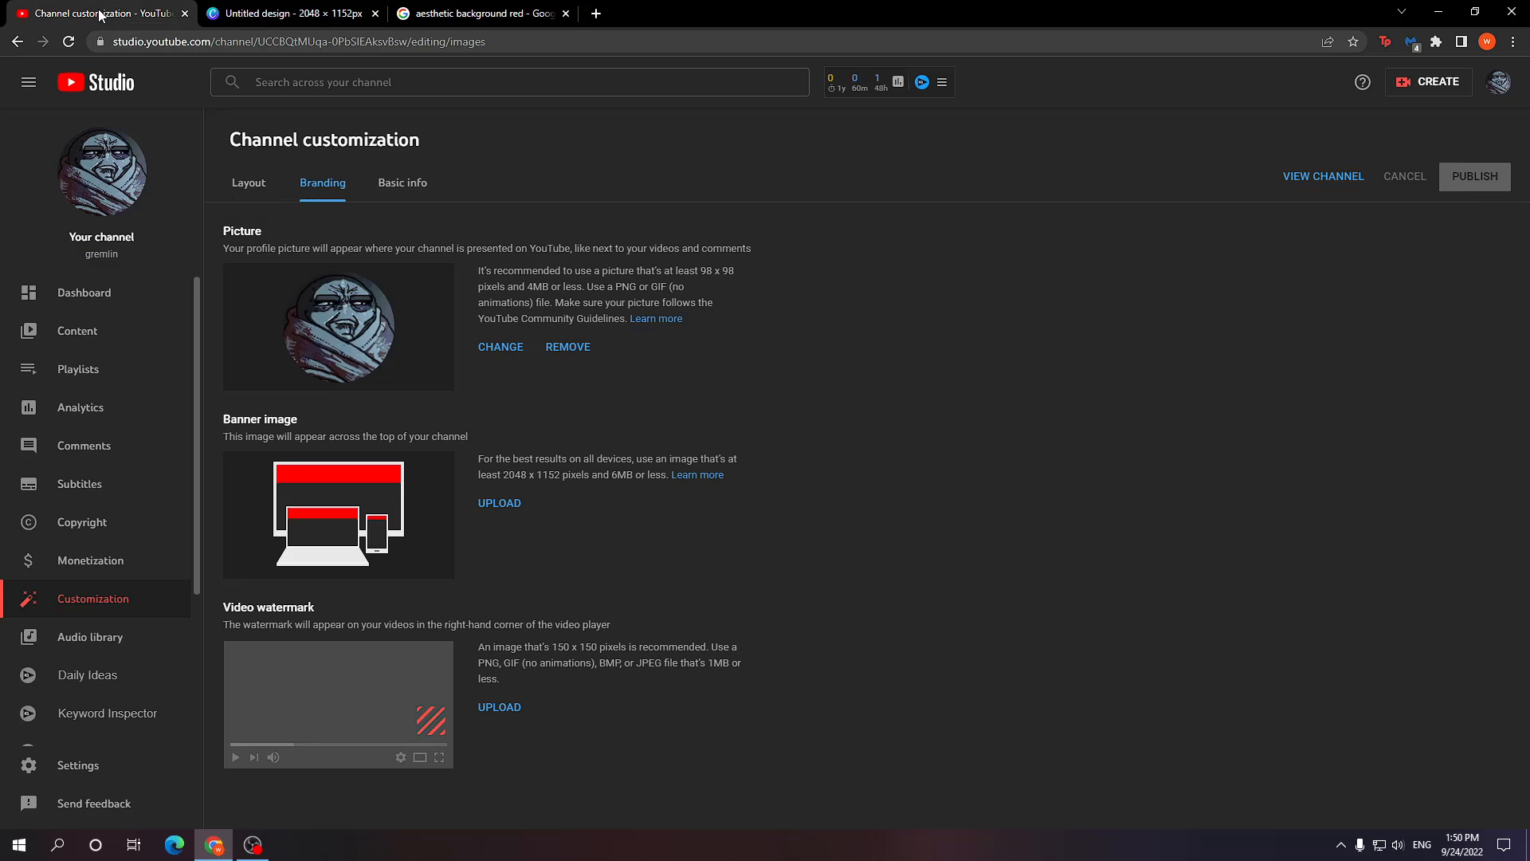
pyautogui.click(513, 503)
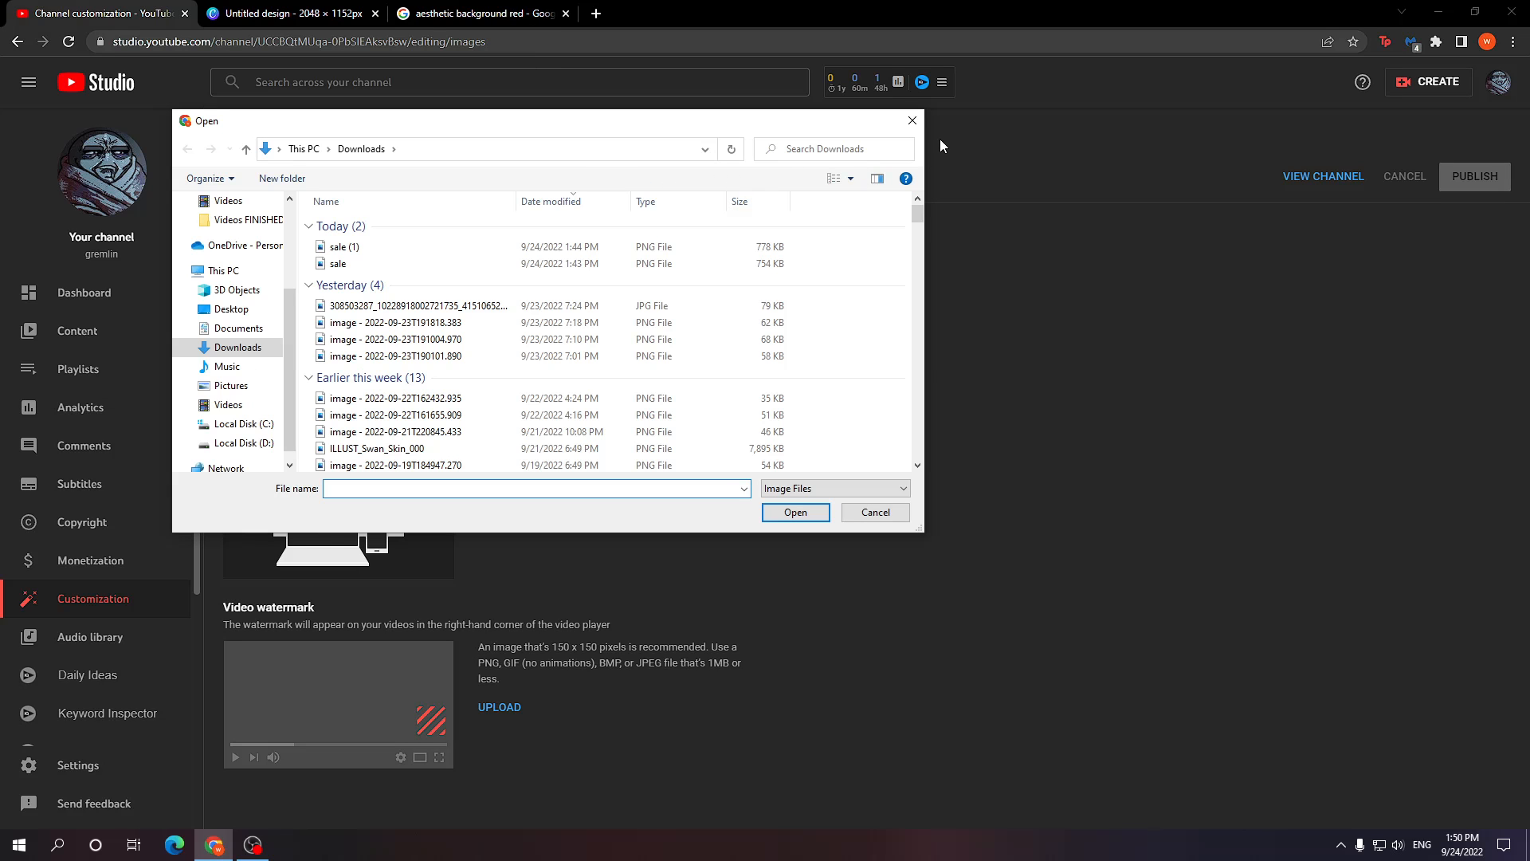
pyautogui.click(906, 122)
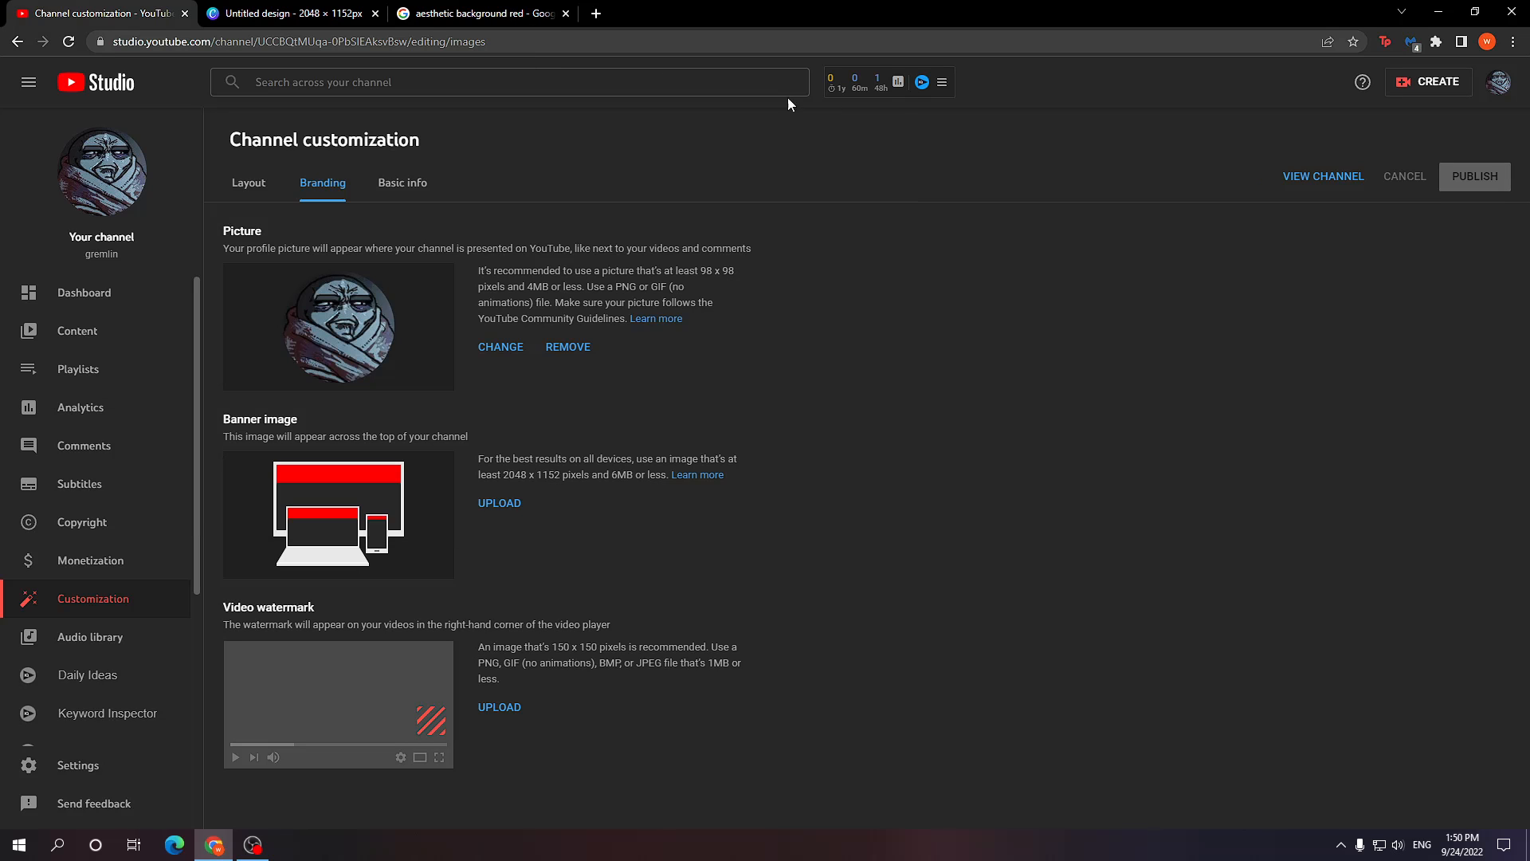
pyautogui.click(500, 503)
pyautogui.doubleClick(355, 247)
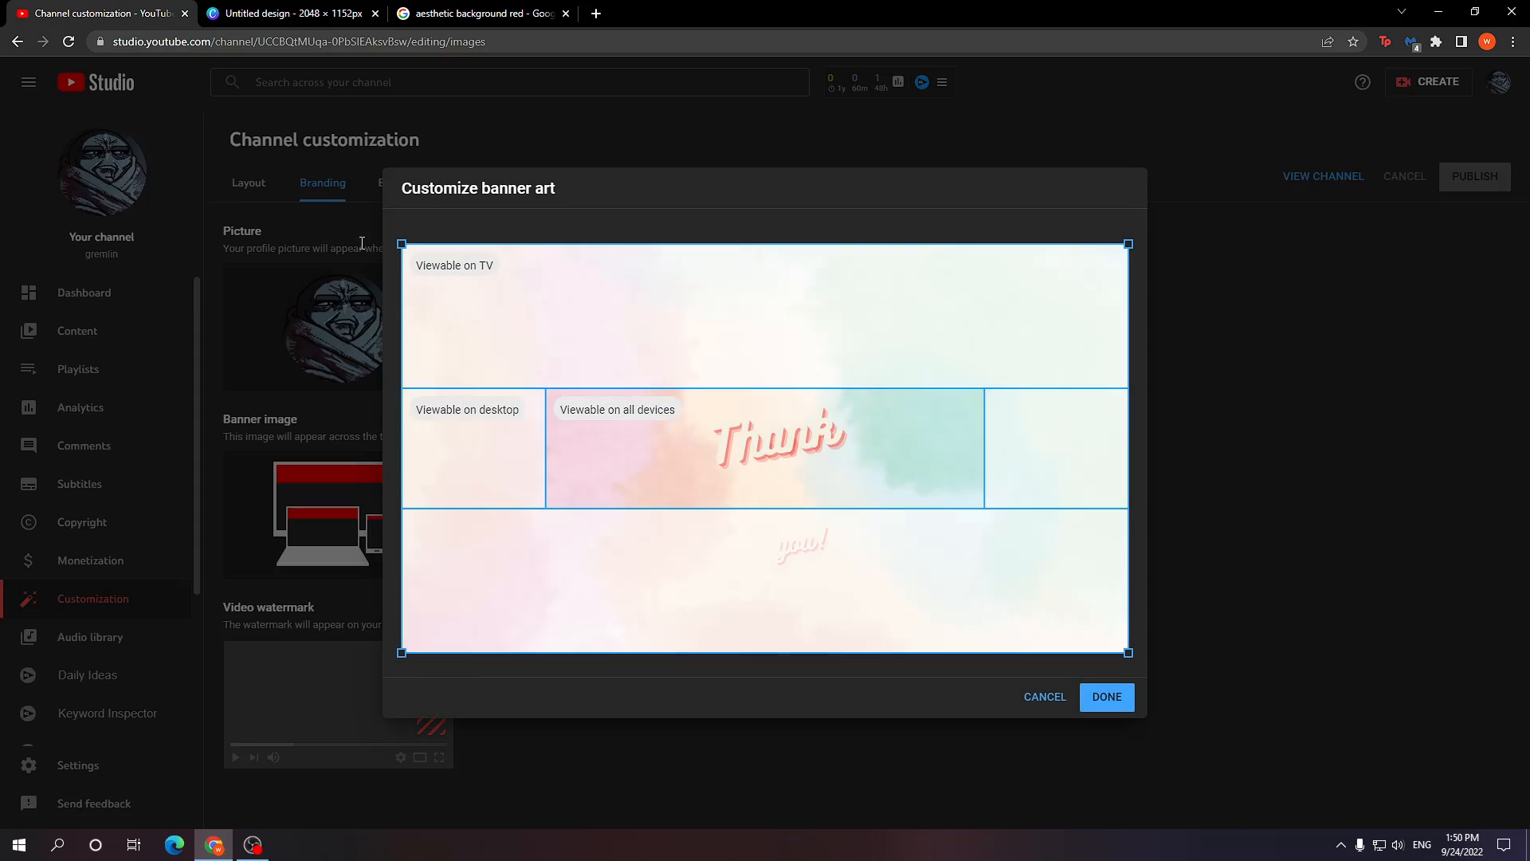
pyautogui.moveTo(725, 433); pyautogui.dragTo(625, 403)
pyautogui.moveTo(427, 275); pyautogui.dragTo(575, 285)
pyautogui.click(1028, 698)
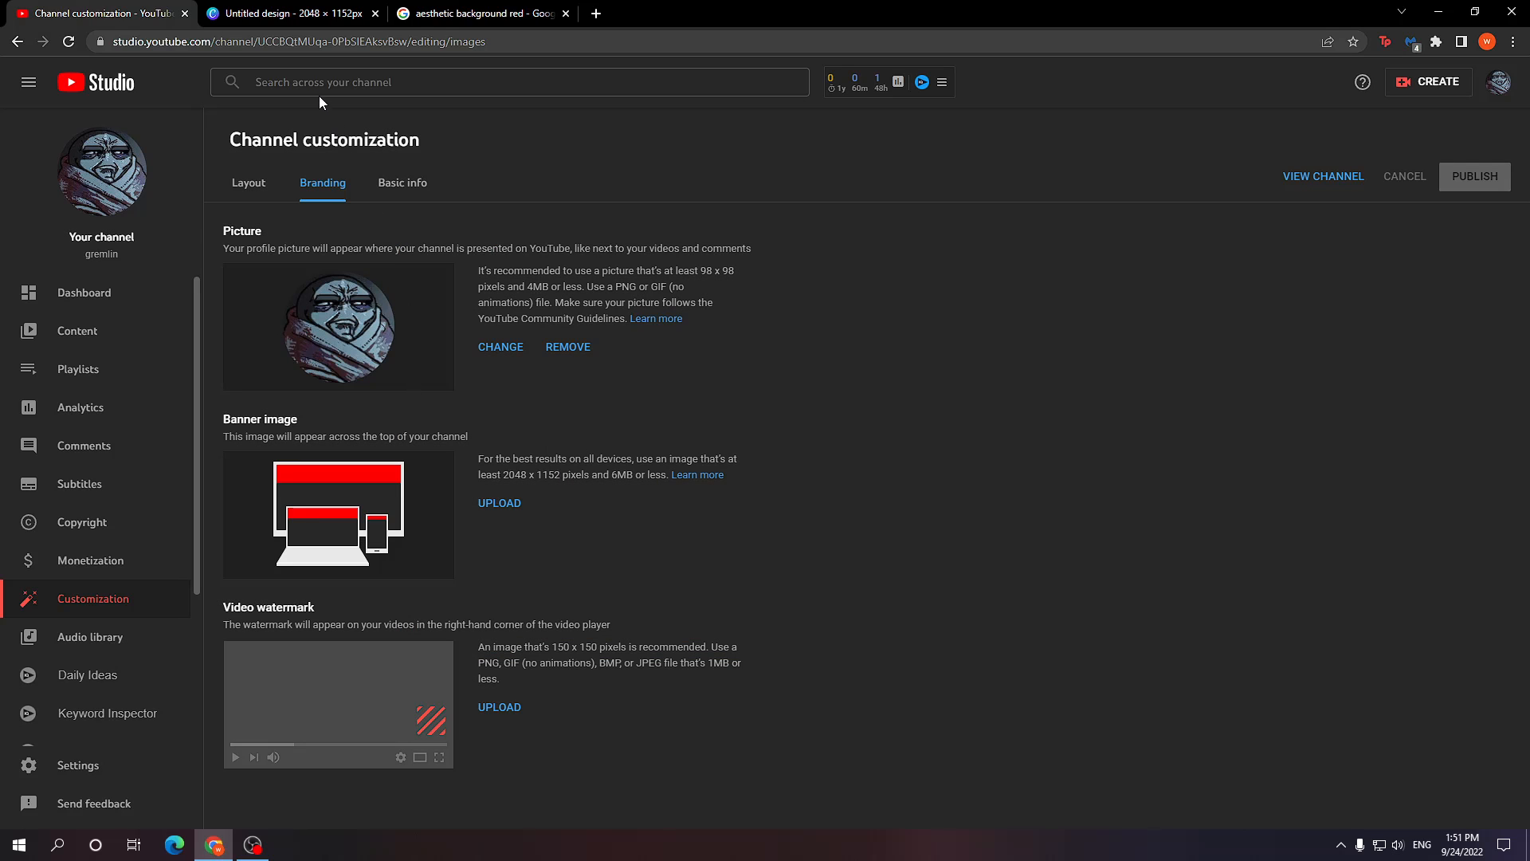
# Step: Return to the Canva design, search the elements for "clock", and place the red-rimmed clock as a small icon left of the page centre
pyautogui.click(288, 14)
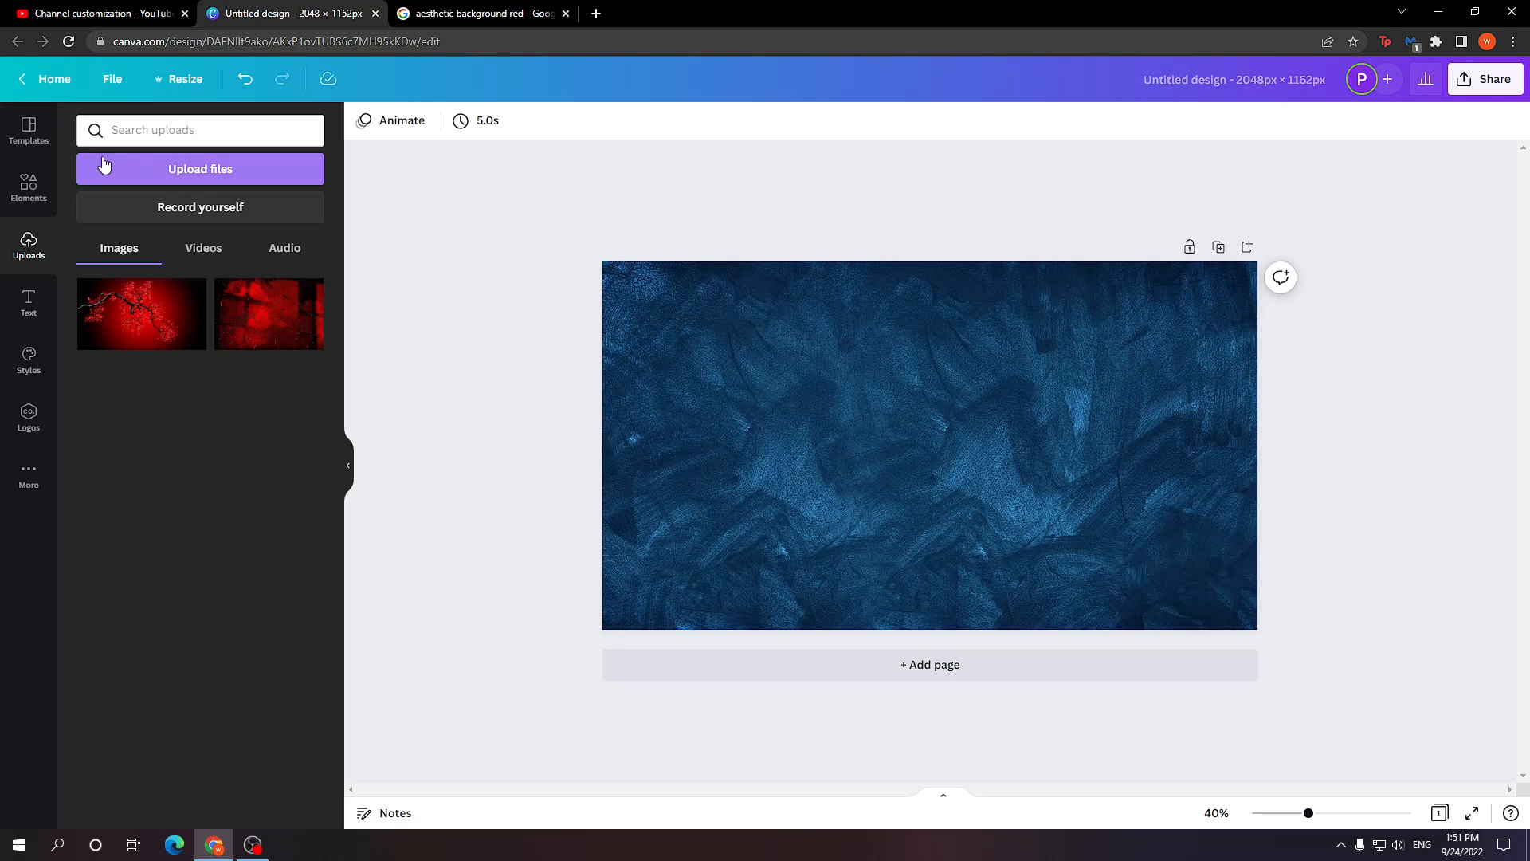
pyautogui.click(30, 199)
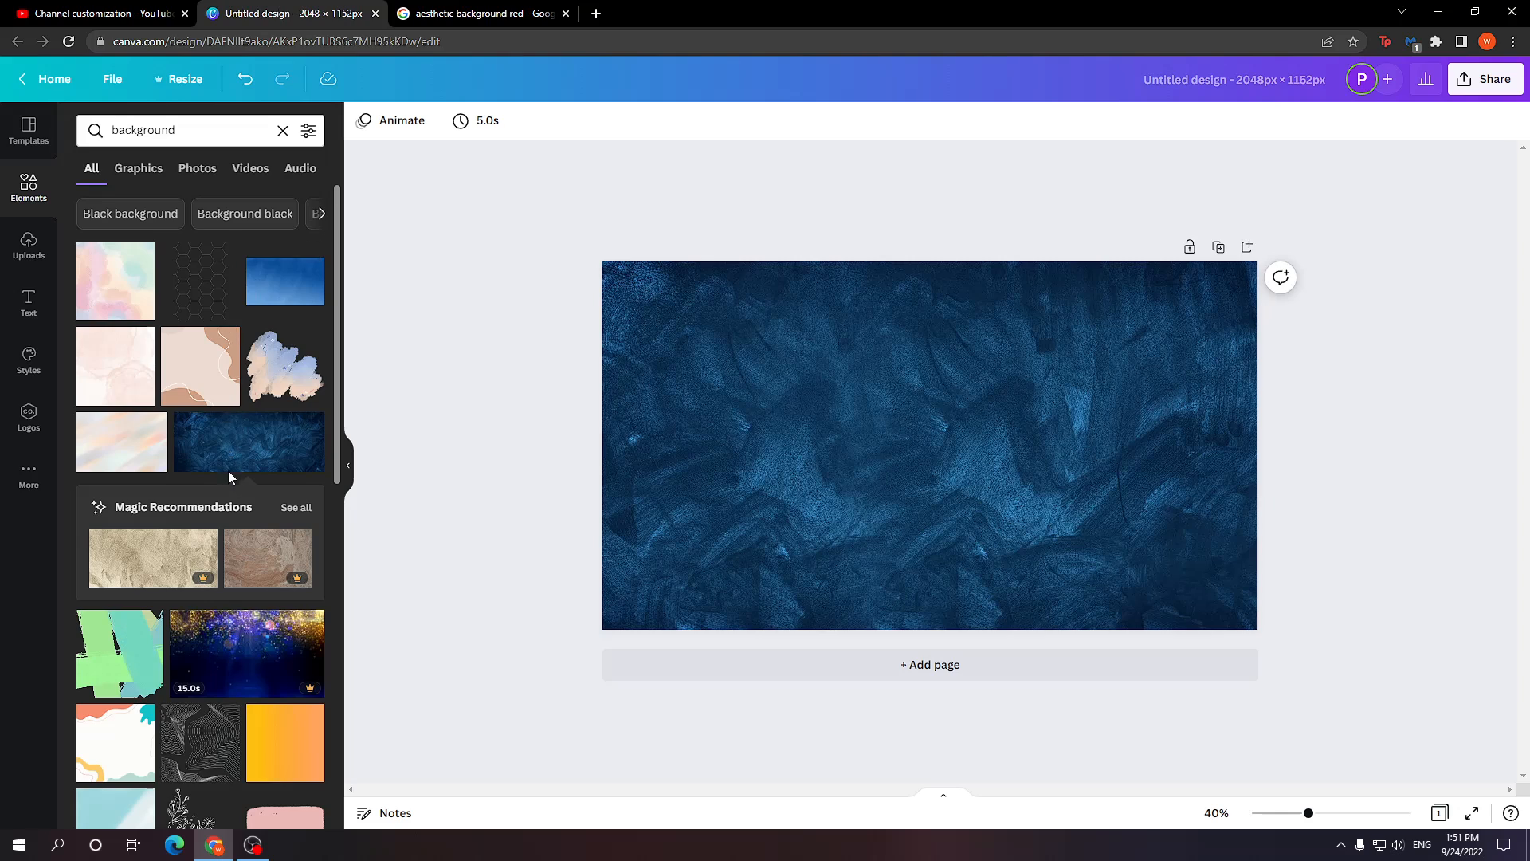
pyautogui.doubleClick(175, 132)
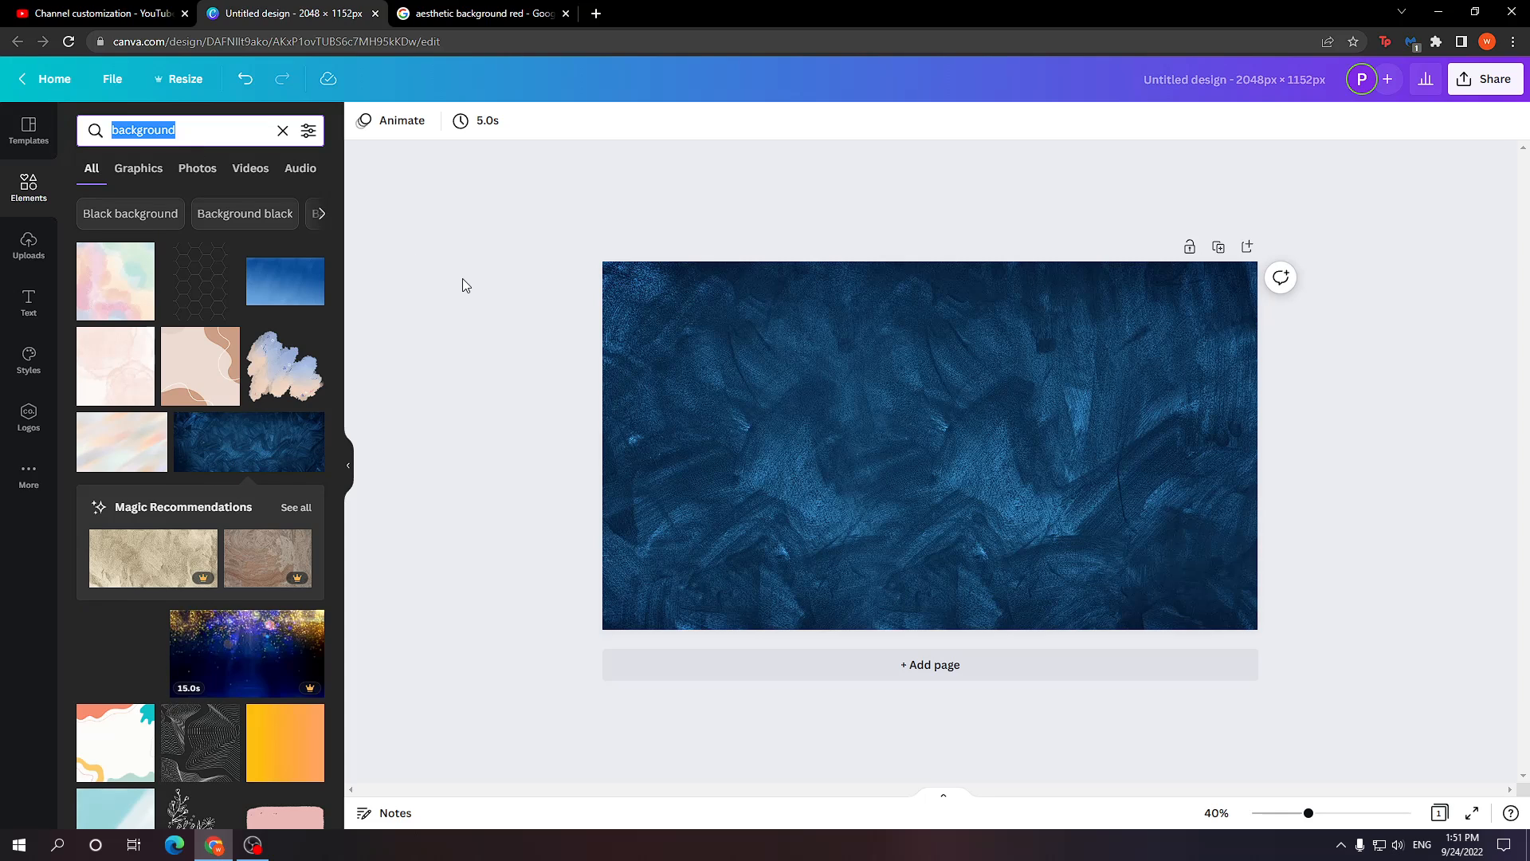
pyautogui.write('clock')
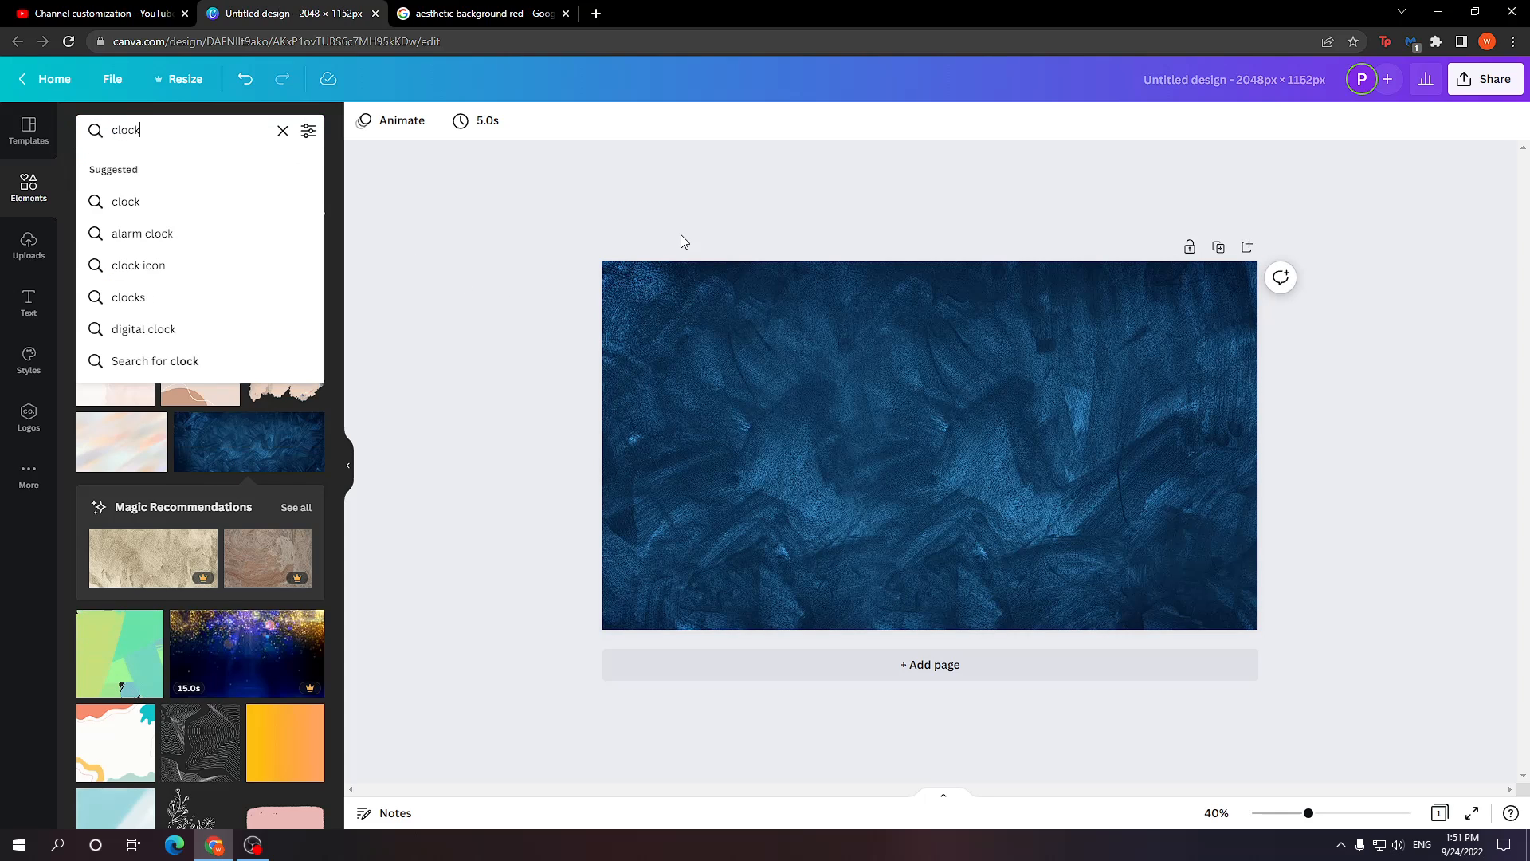
pyautogui.press('Return')
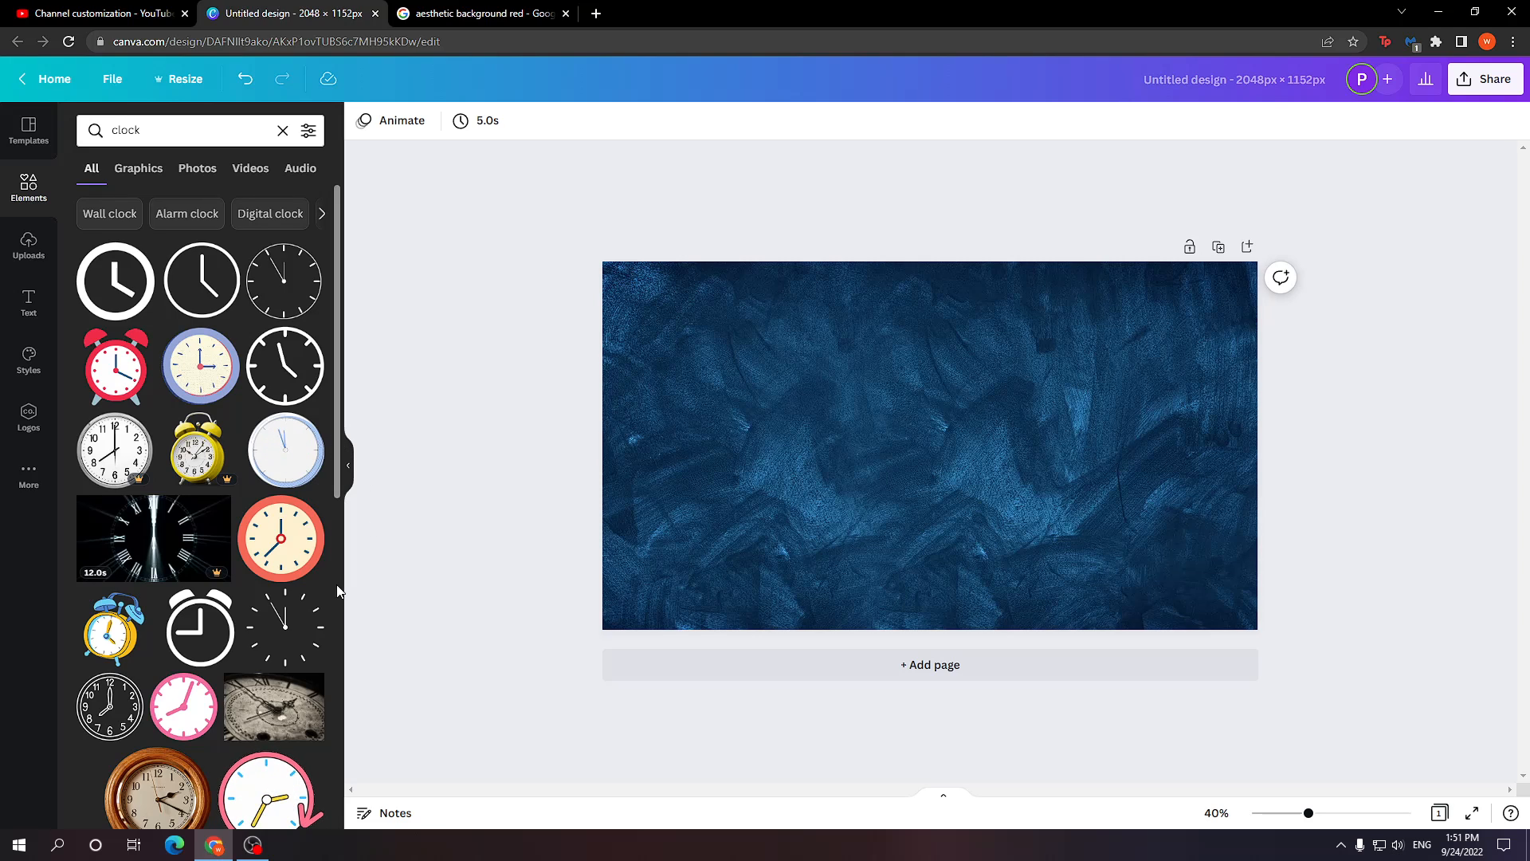
pyautogui.moveTo(294, 553); pyautogui.dragTo(841, 442)
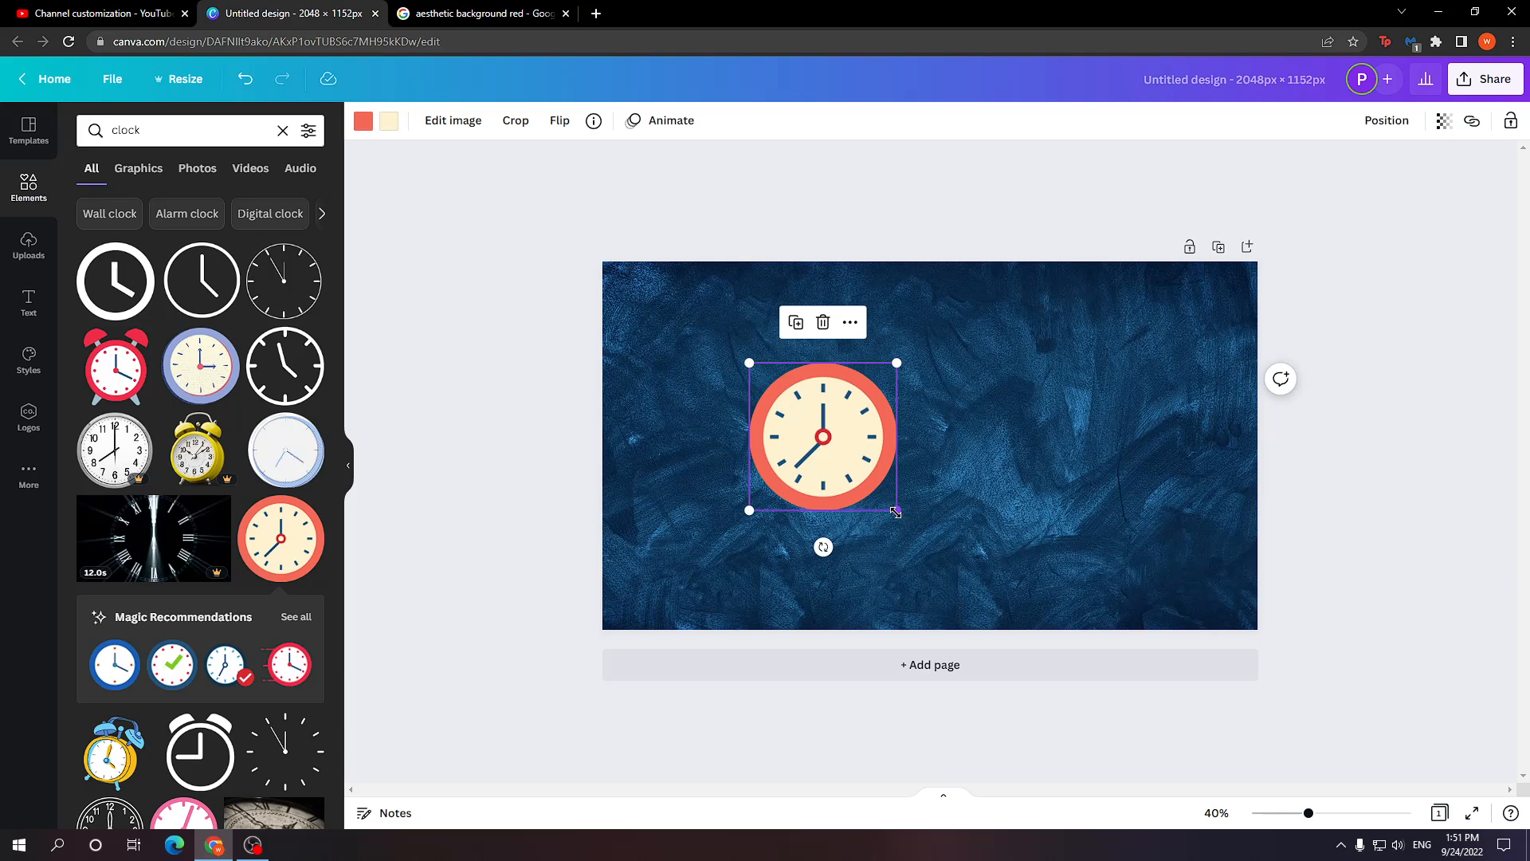
pyautogui.moveTo(896, 510); pyautogui.dragTo(829, 443)
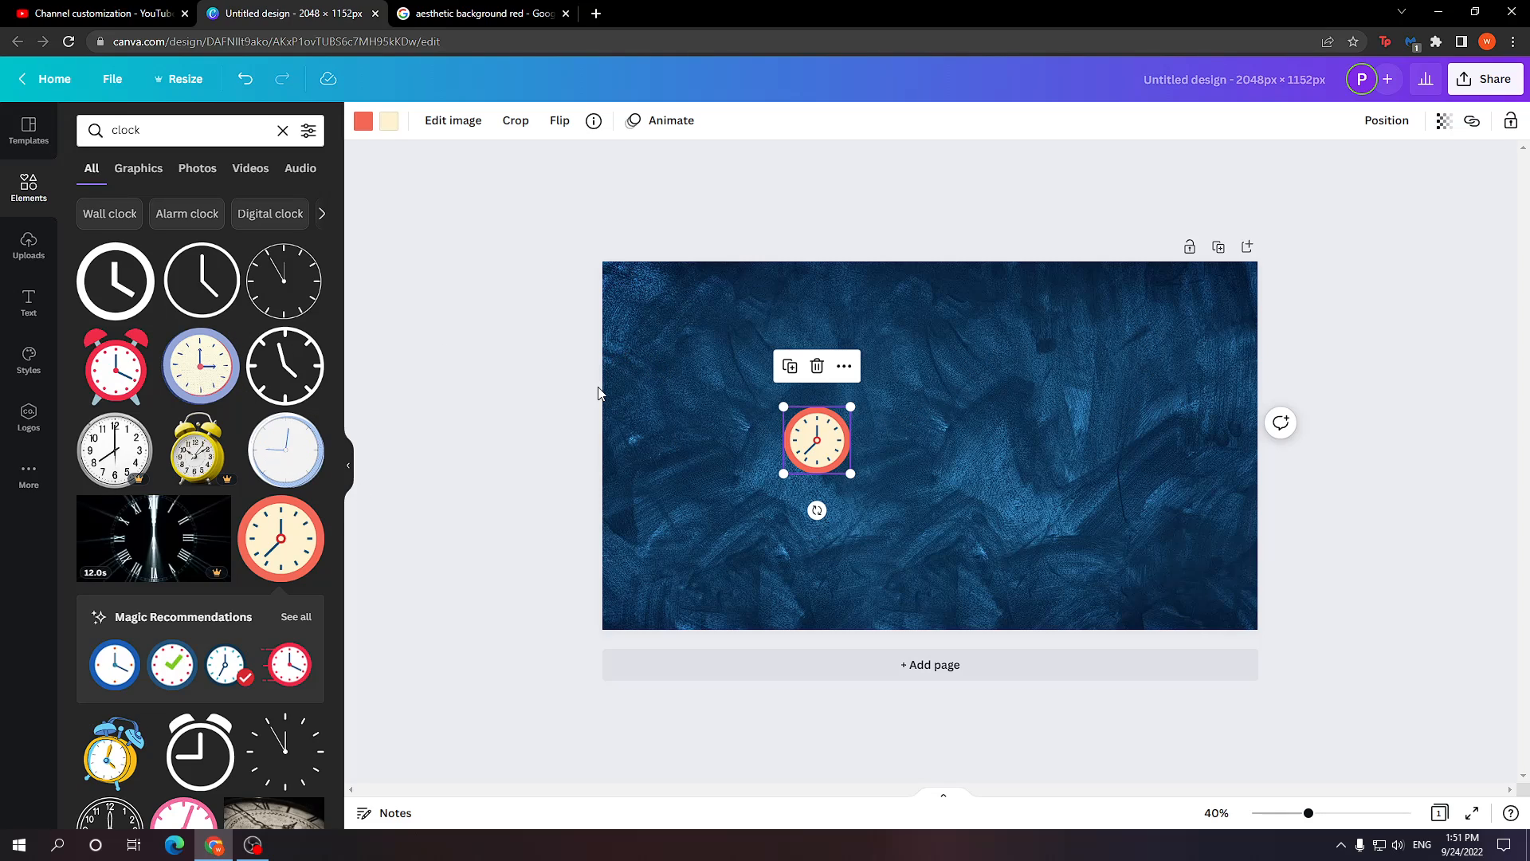
# Step: Search the elements for "brush" and place the dusty-pink brush stroke directly beside the clock, vertically aligned with it
pyautogui.doubleClick(163, 123)
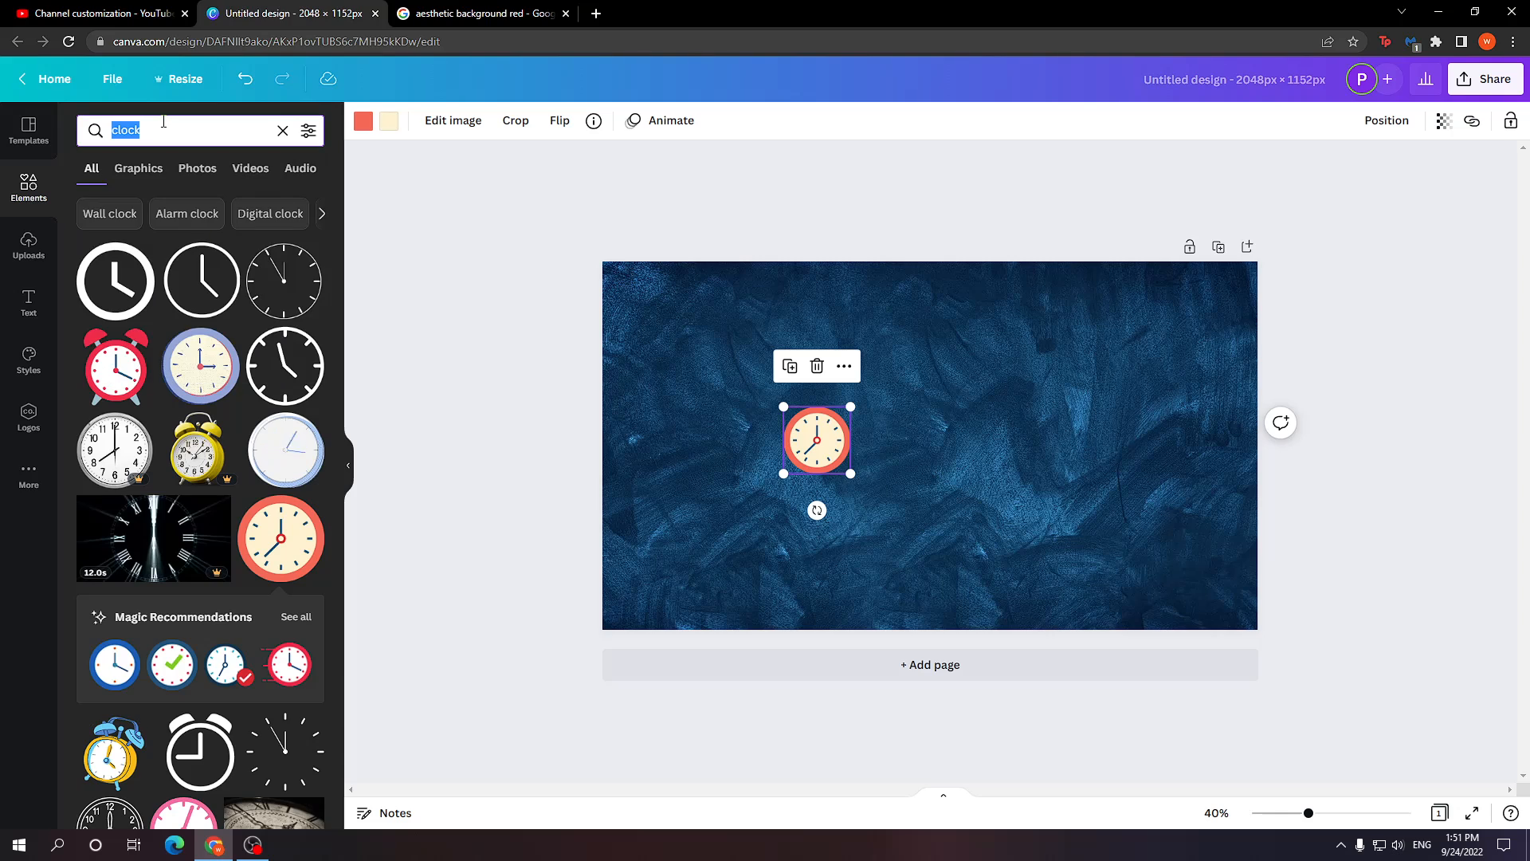
pyautogui.write('brush')
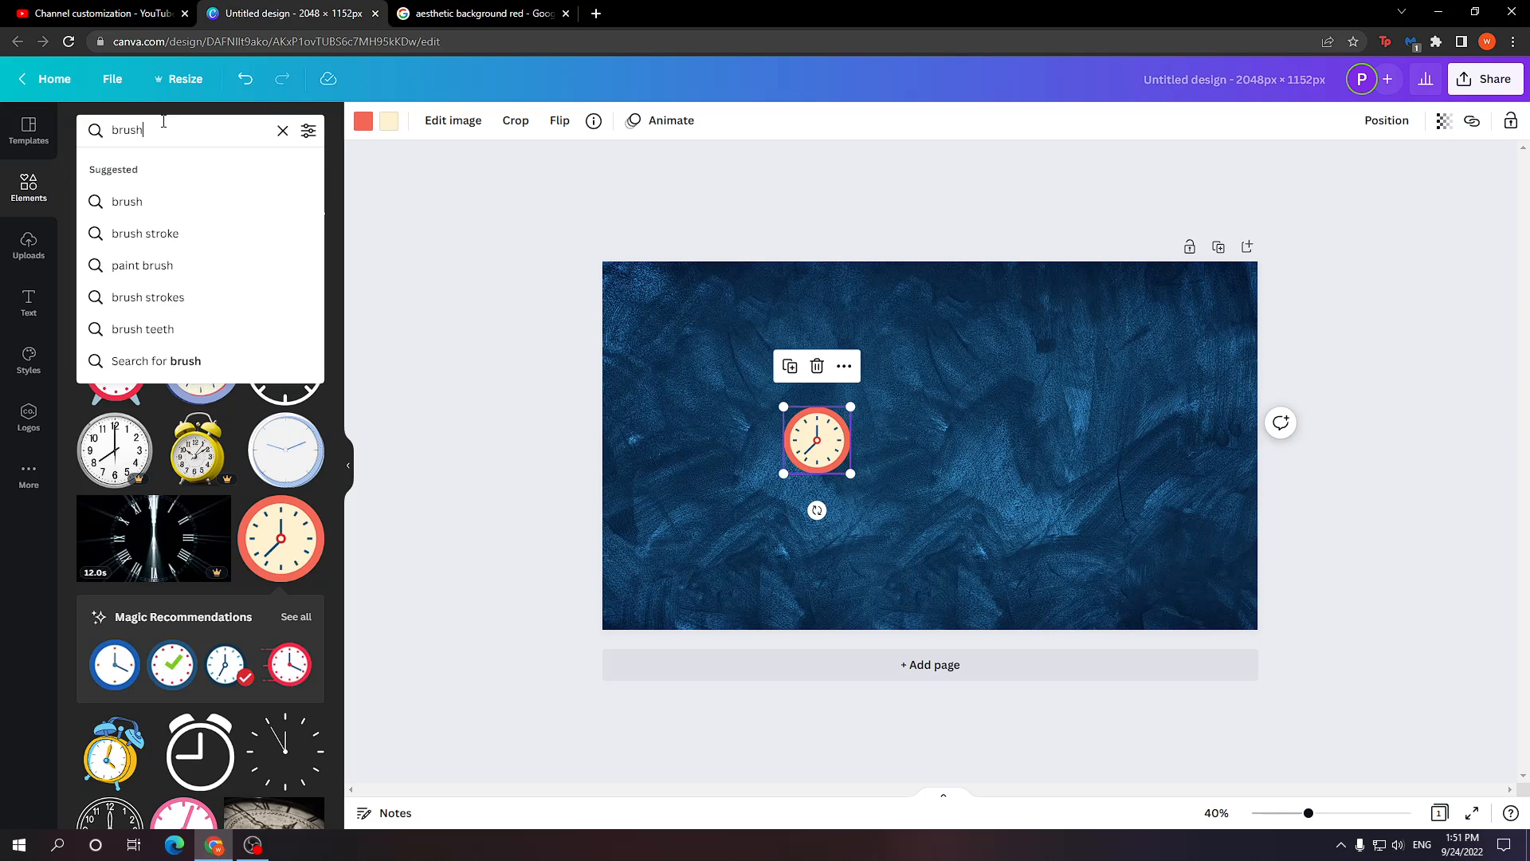
pyautogui.press('Return')
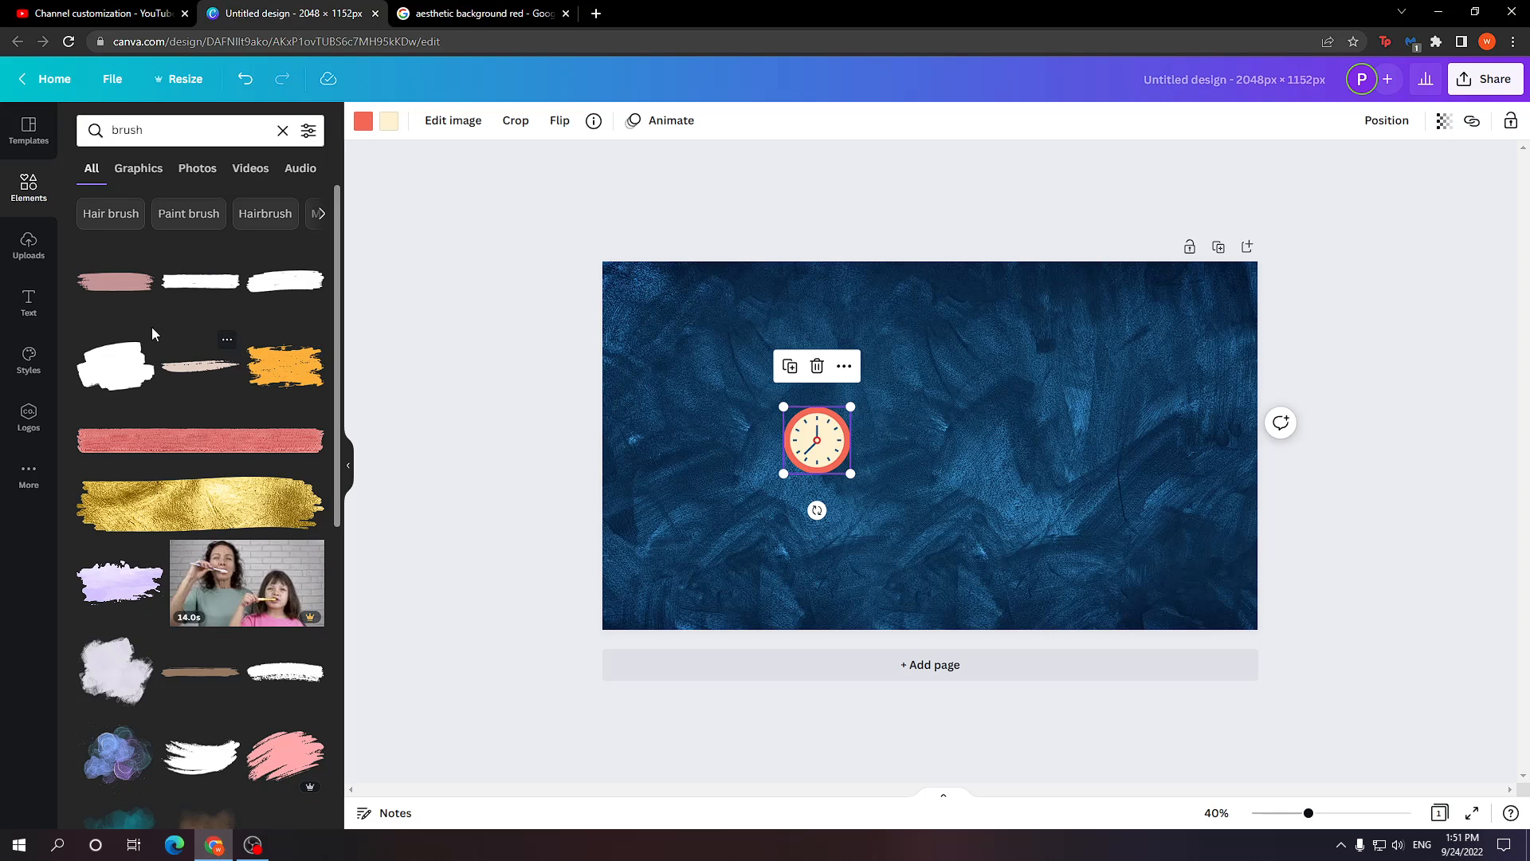
pyautogui.click(109, 285)
pyautogui.moveTo(985, 450)
pyautogui.mouseDown()
pyautogui.moveTo(1020, 449)
pyautogui.moveTo(999, 425)
pyautogui.moveTo(1044, 448)
pyautogui.moveTo(962, 461)
pyautogui.moveTo(1081, 467)
pyautogui.moveTo(1038, 442)
pyautogui.mouseUp()
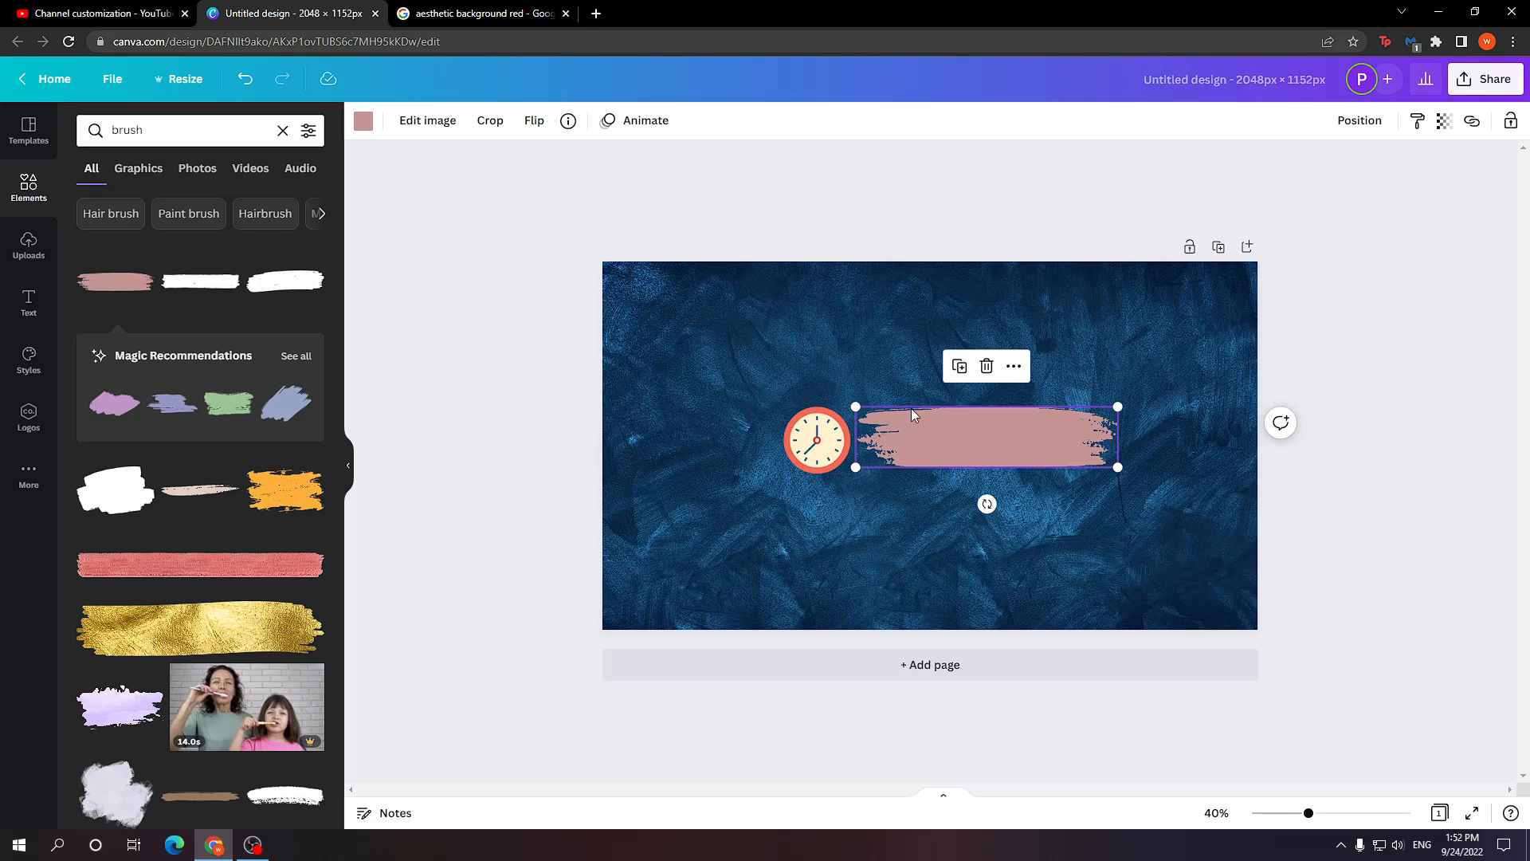
pyautogui.moveTo(979, 425)
pyautogui.mouseDown()
pyautogui.moveTo(1001, 424)
pyautogui.moveTo(981, 424)
pyautogui.moveTo(980, 440)
pyautogui.mouseUp()
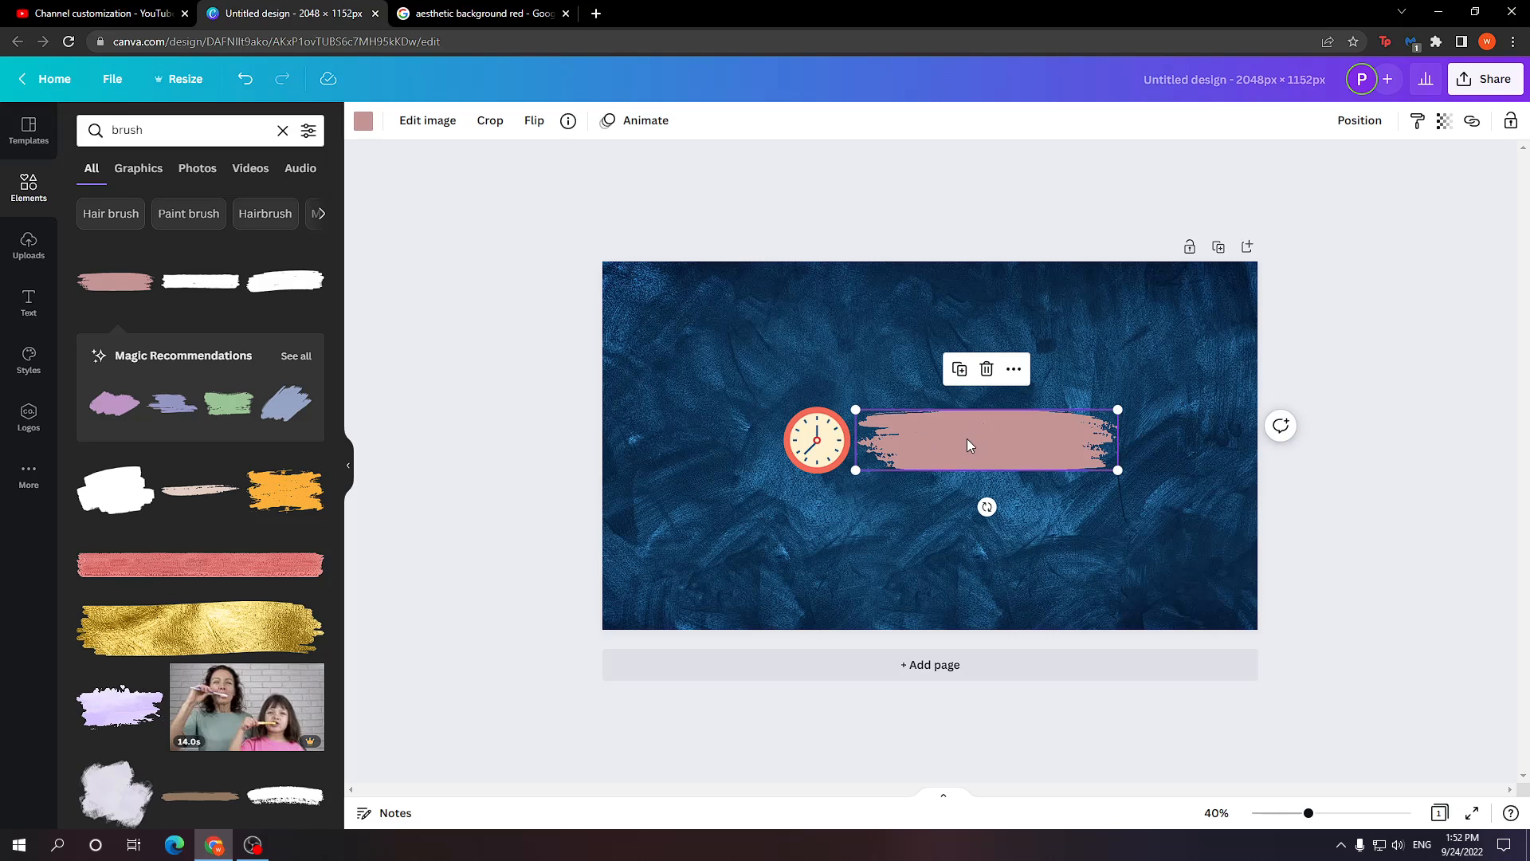
pyautogui.moveTo(933, 446); pyautogui.dragTo(934, 443)
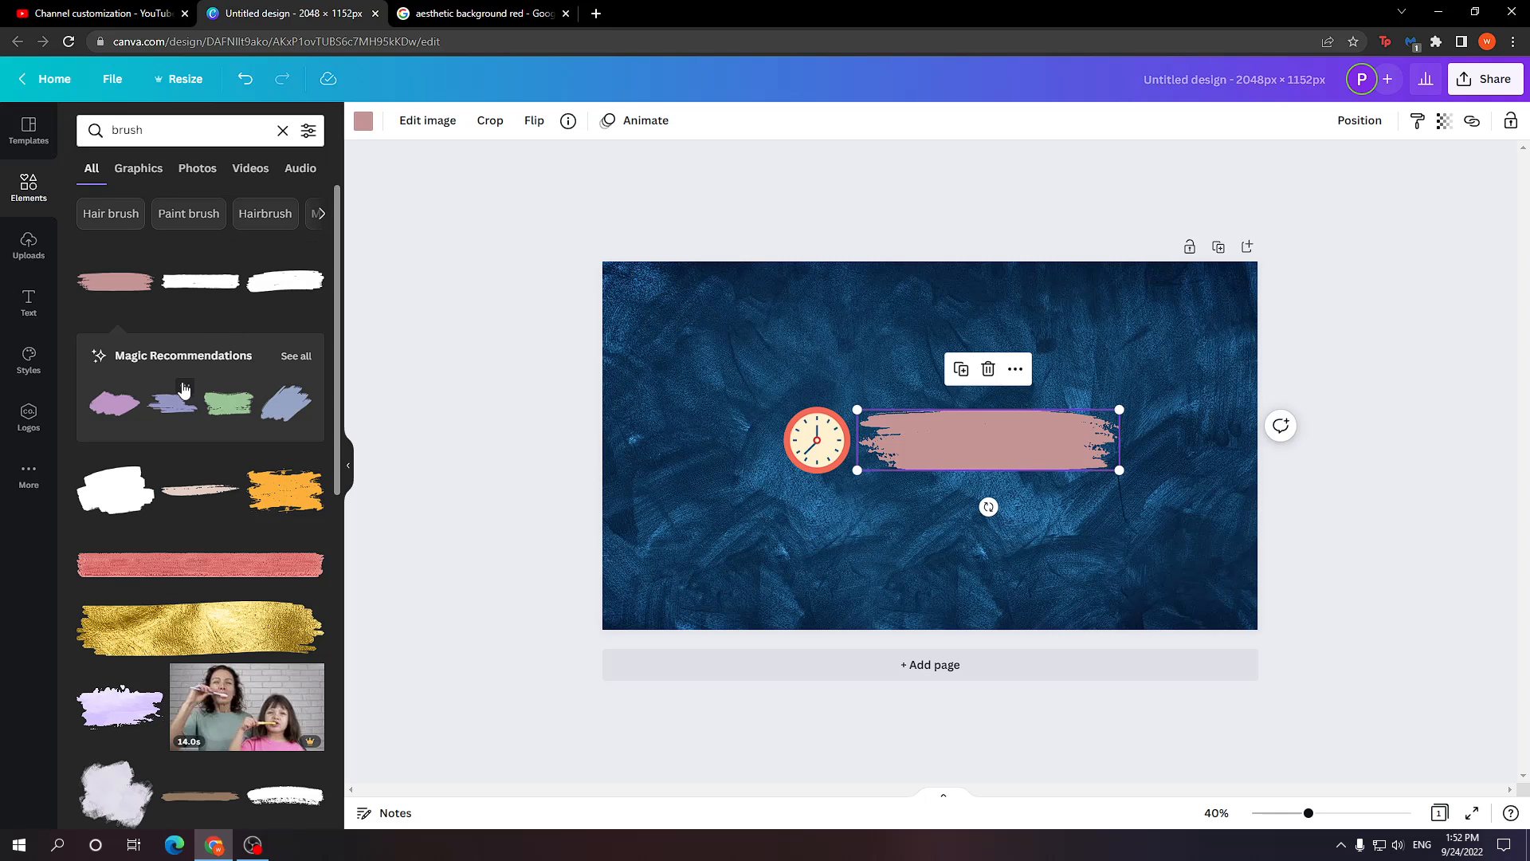
# Step: Add the orange "BOO!" text style to the page, shrink it to about size 116 and place it on the brush stroke
pyautogui.click(29, 301)
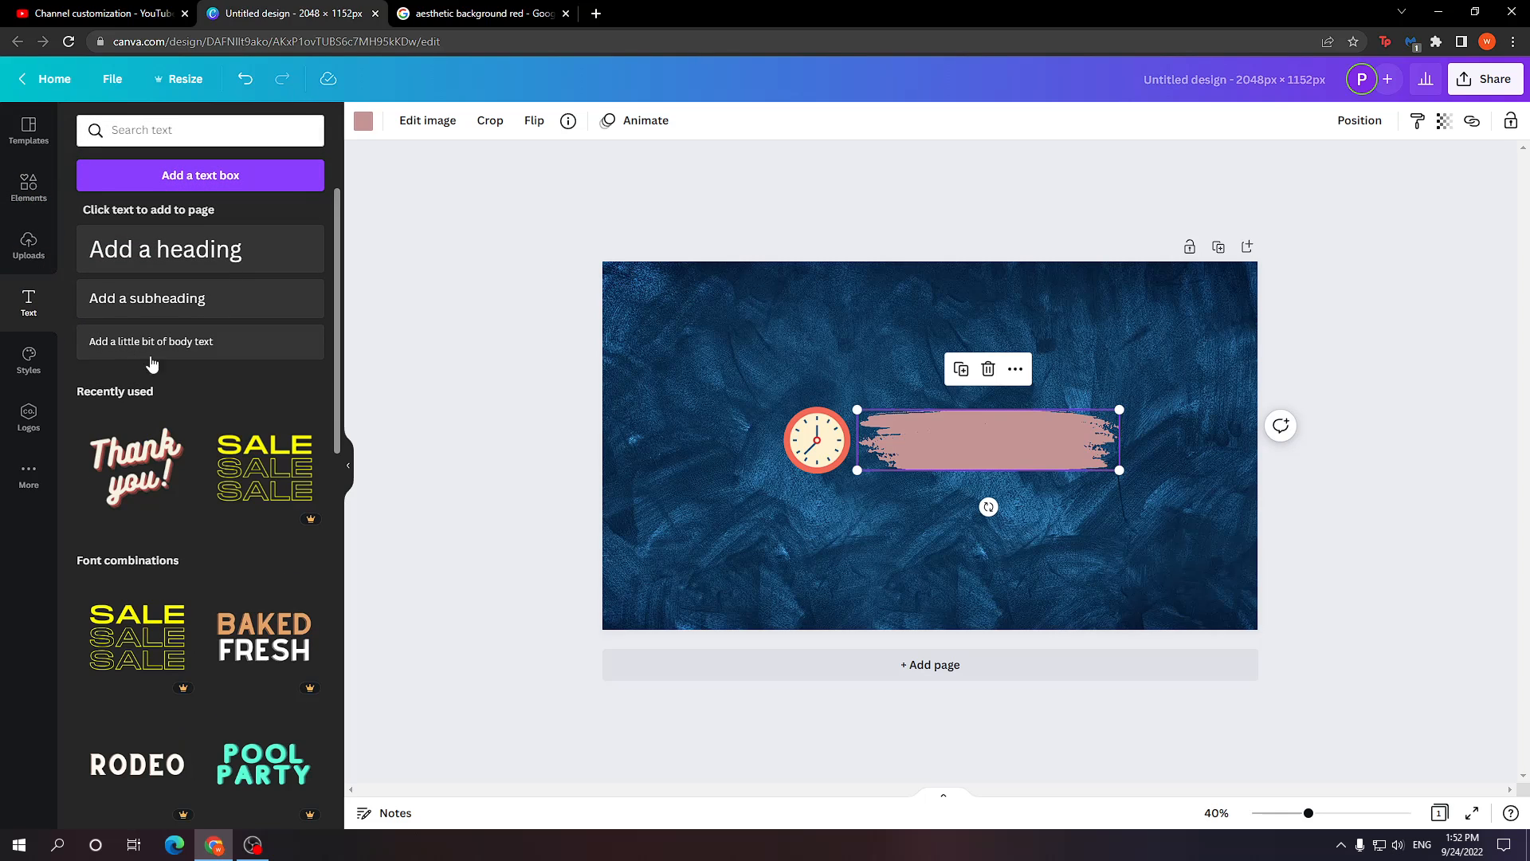
pyautogui.scroll(-6, 251, 433)
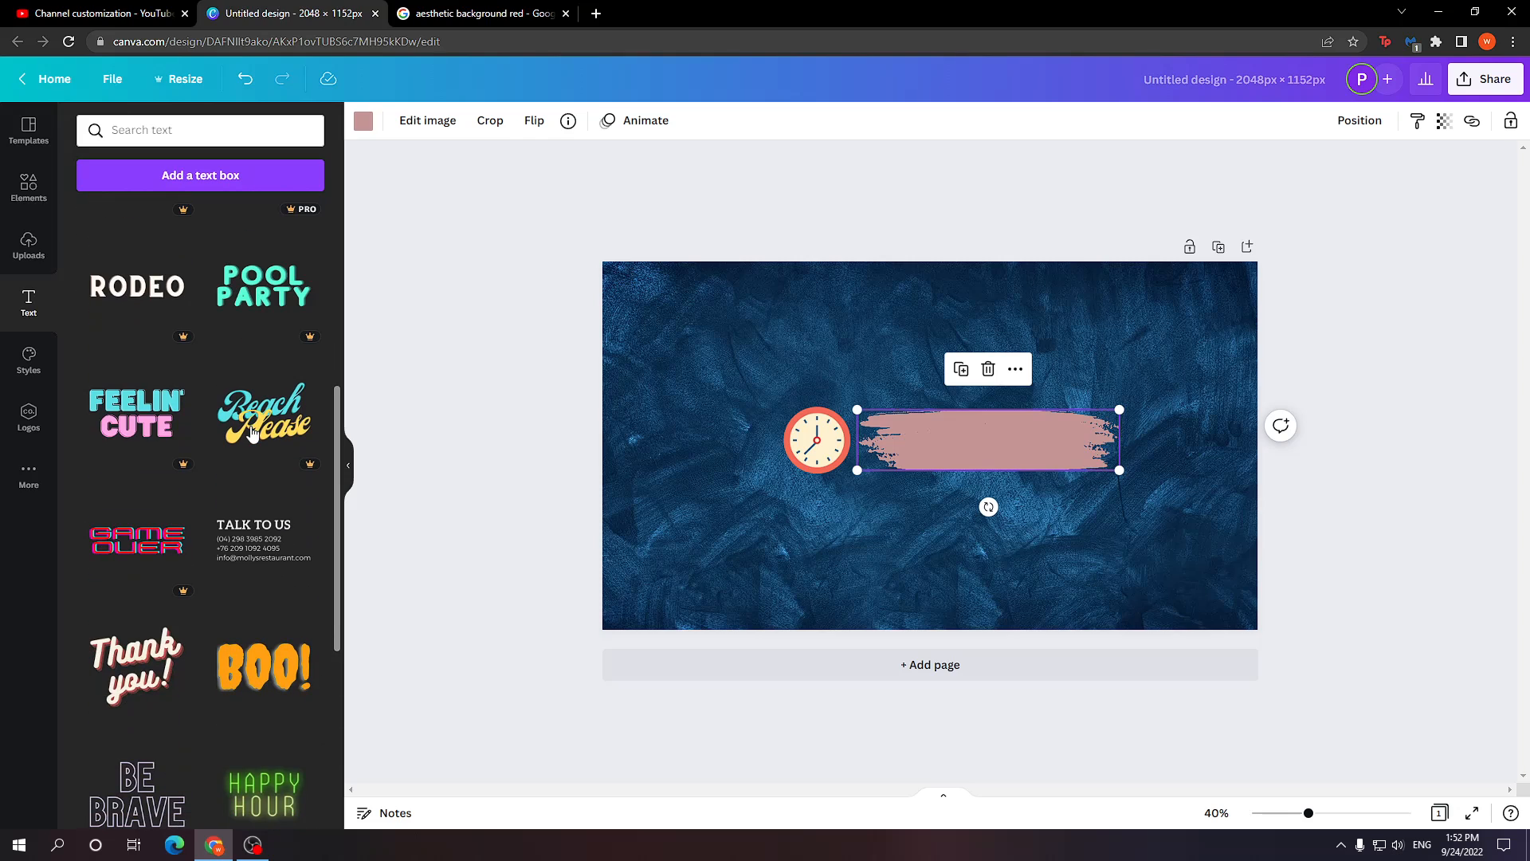
pyautogui.scroll(-4, 252, 433)
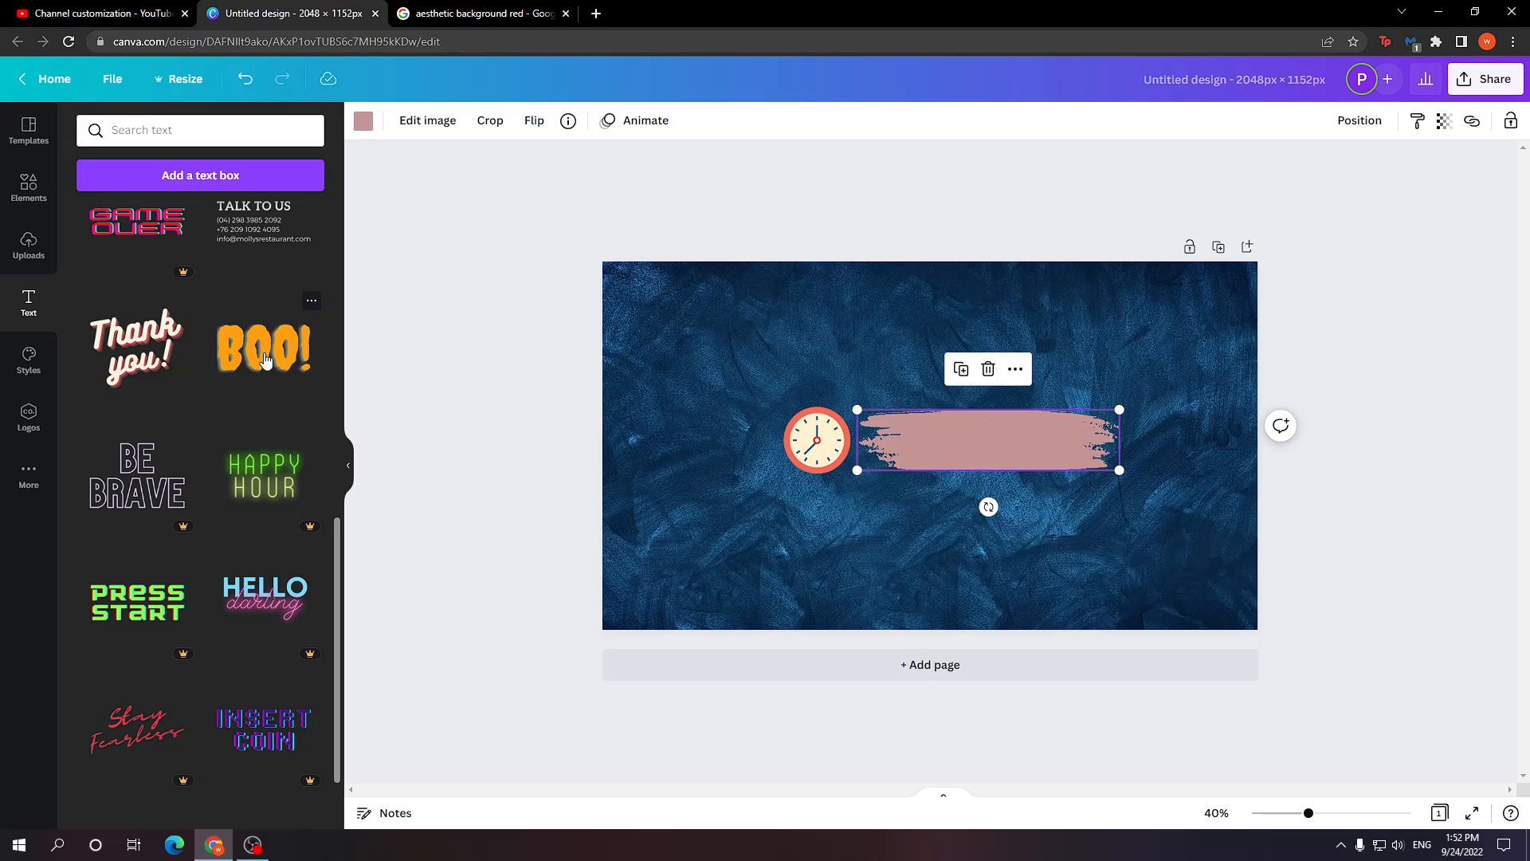
pyautogui.moveTo(260, 351); pyautogui.dragTo(734, 356)
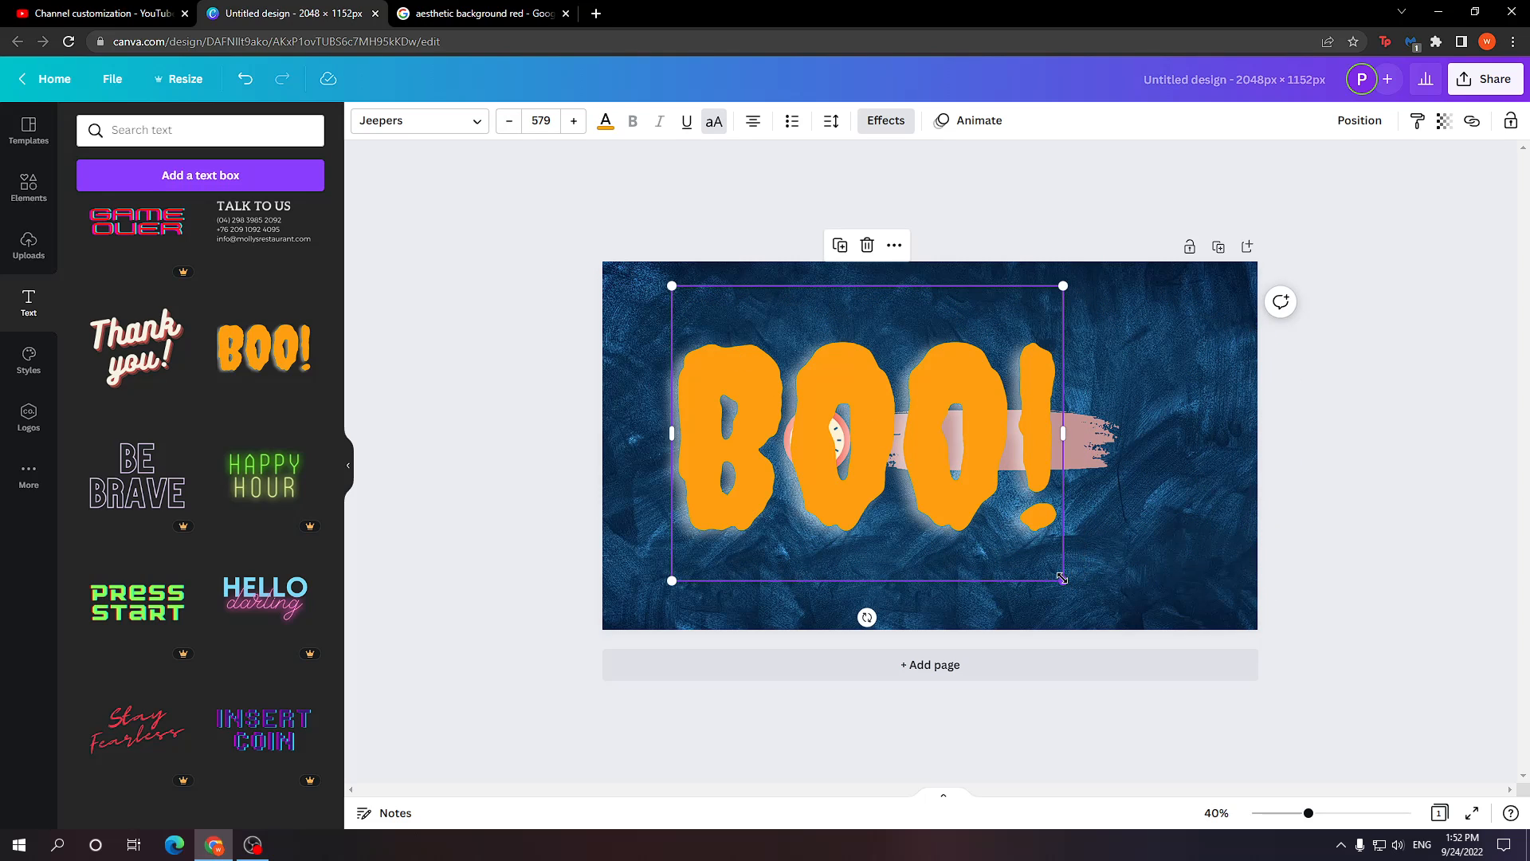
pyautogui.moveTo(1063, 580)
pyautogui.mouseDown()
pyautogui.moveTo(761, 325)
pyautogui.moveTo(976, 440)
pyautogui.mouseUp()
# Step: Set the font size of the whole "BOO!" text to 70
pyautogui.doubleClick(981, 443)
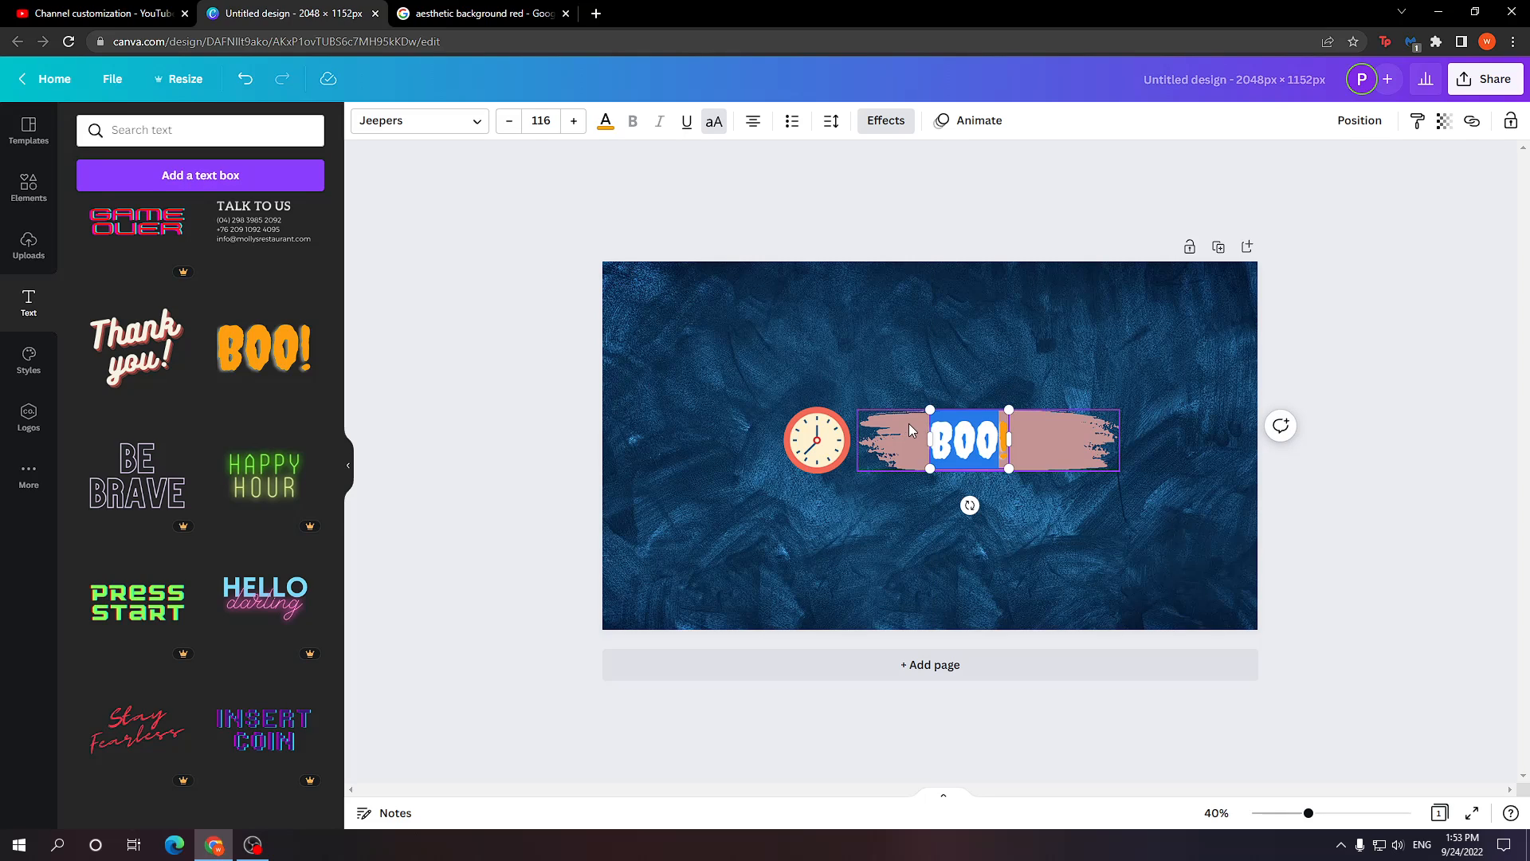
pyautogui.hotkey('ctrl', 'a')
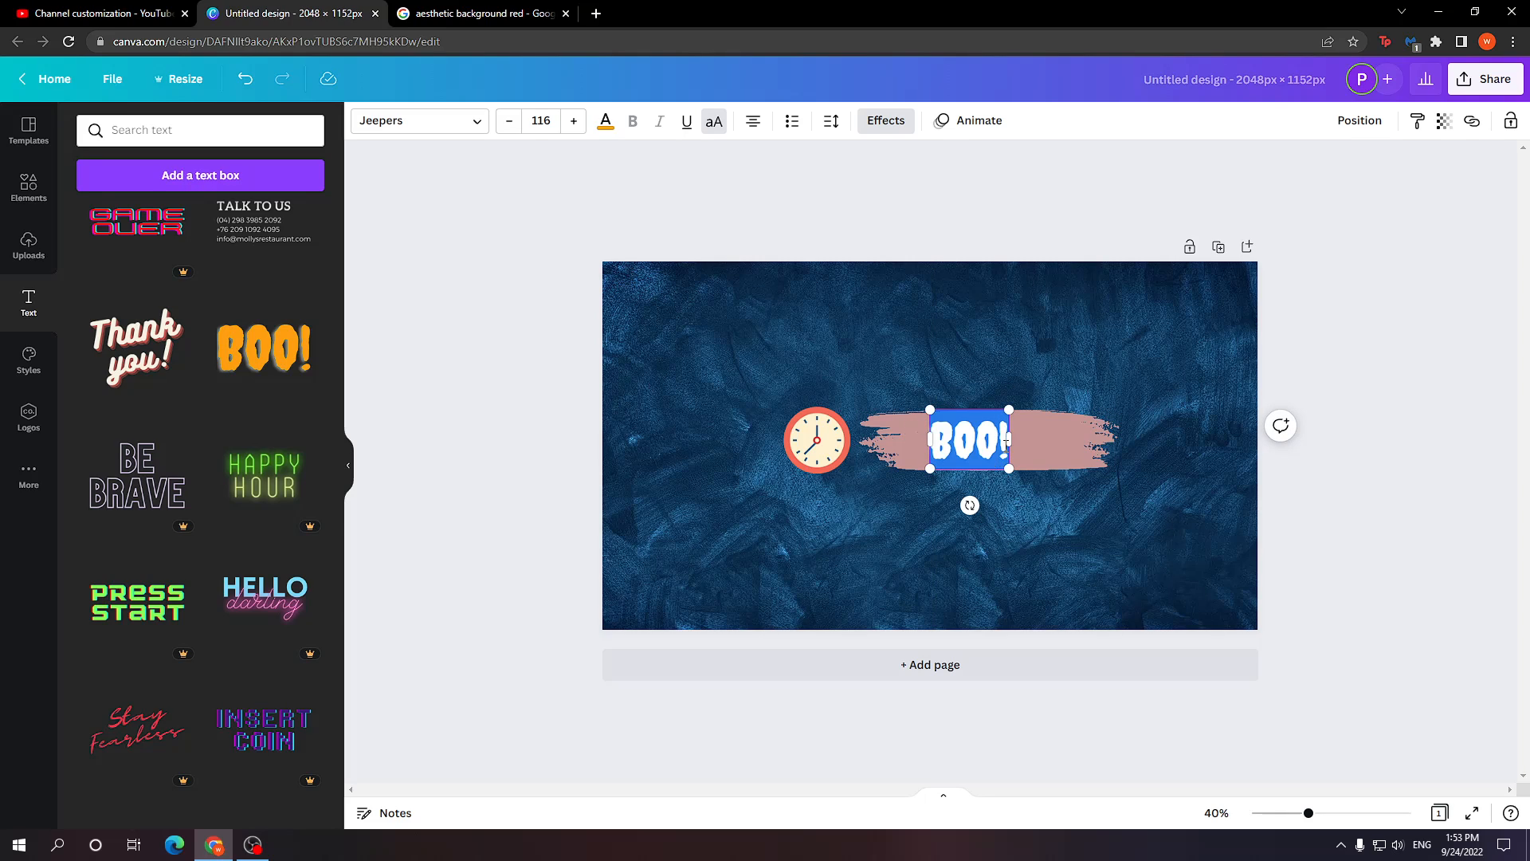
pyautogui.click(536, 121)
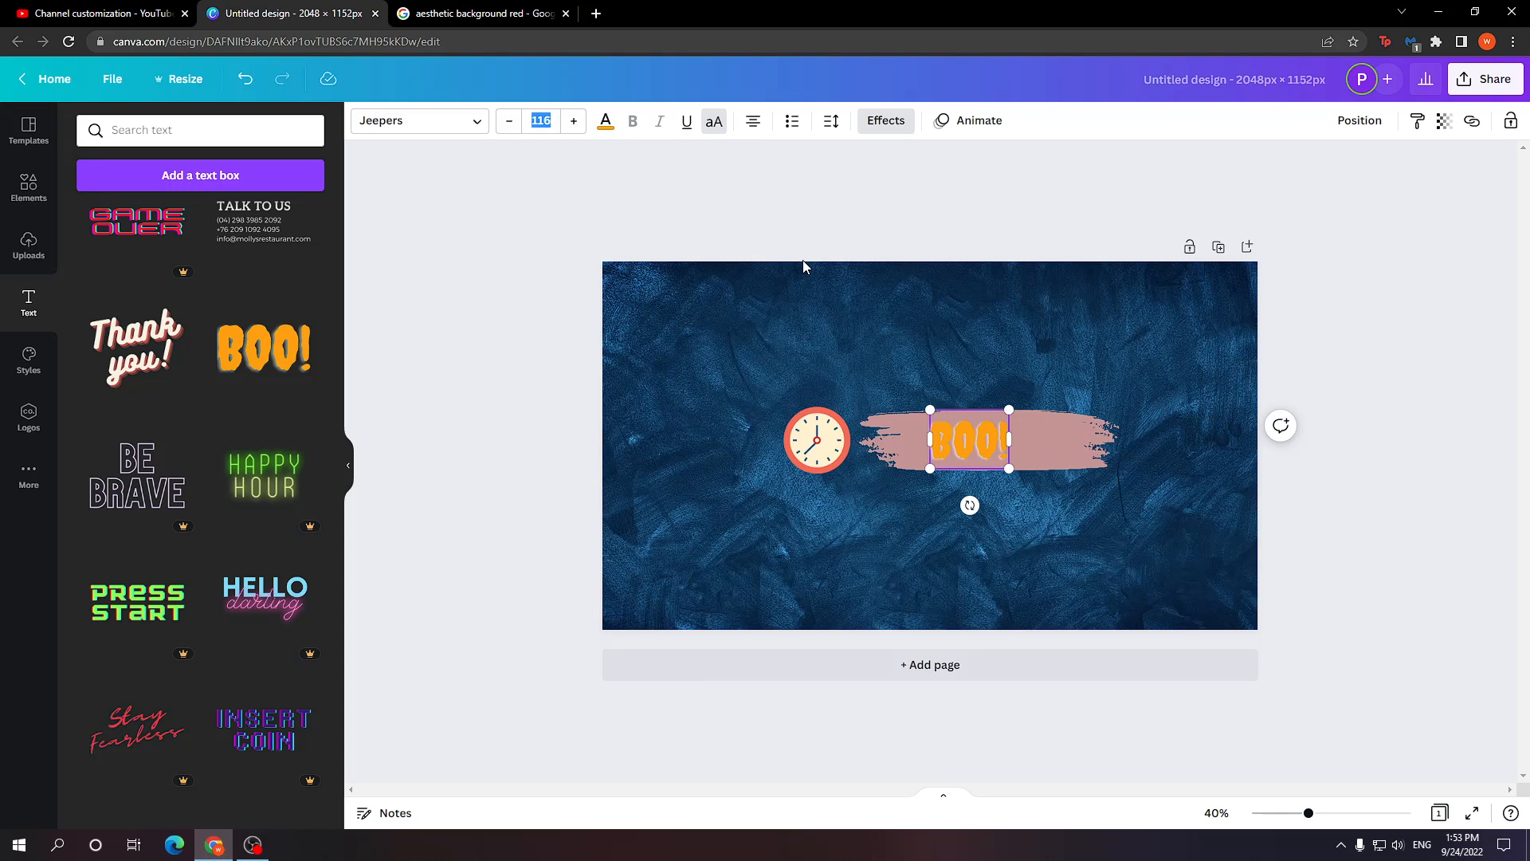
pyautogui.write('70')
pyautogui.press('Return')
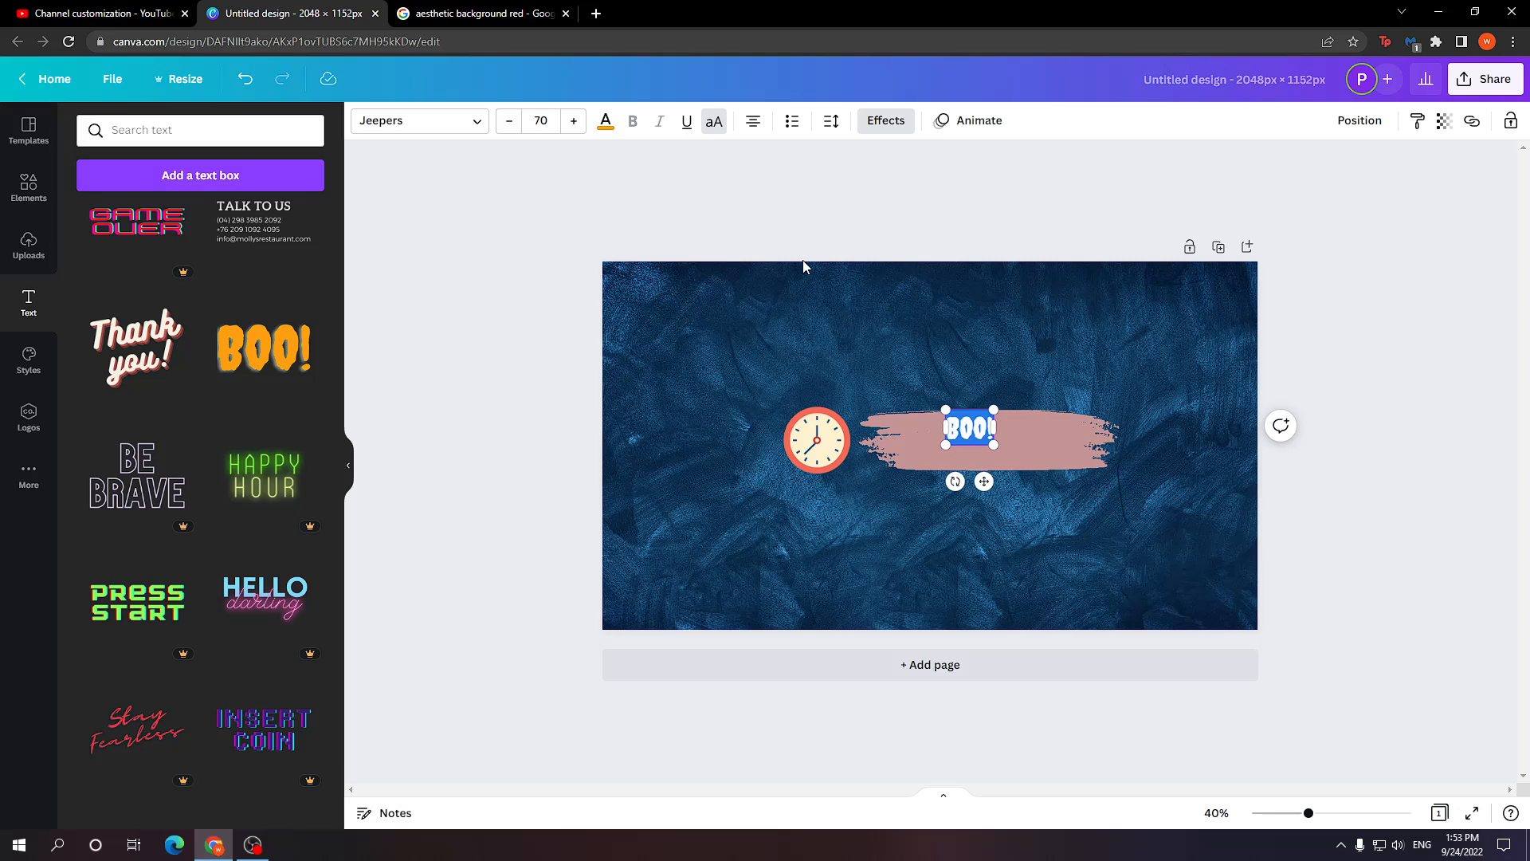
pyautogui.click(985, 443)
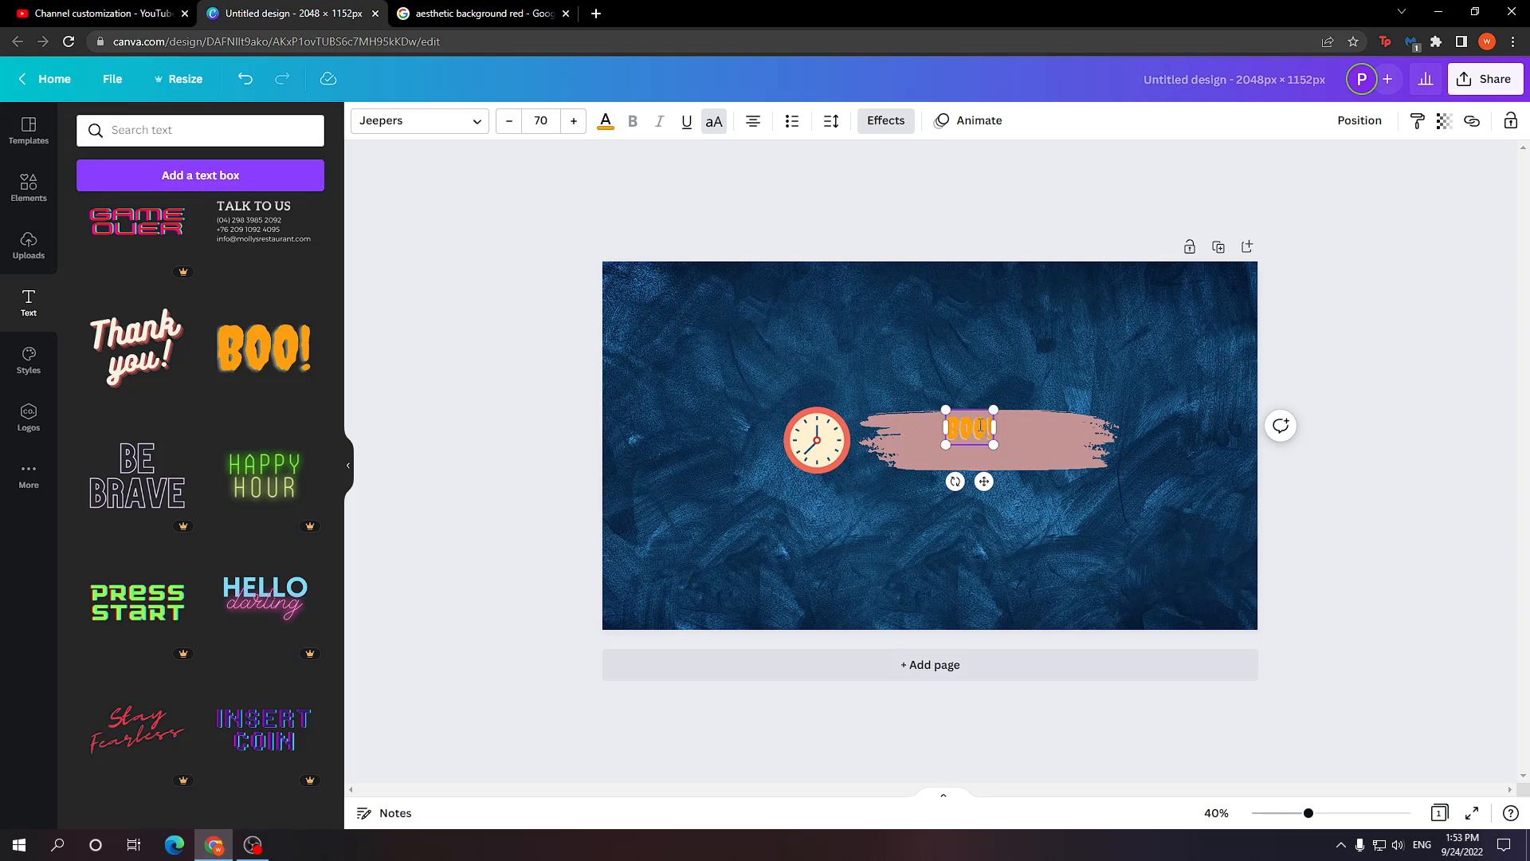
pyautogui.click(1062, 533)
pyautogui.click(984, 435)
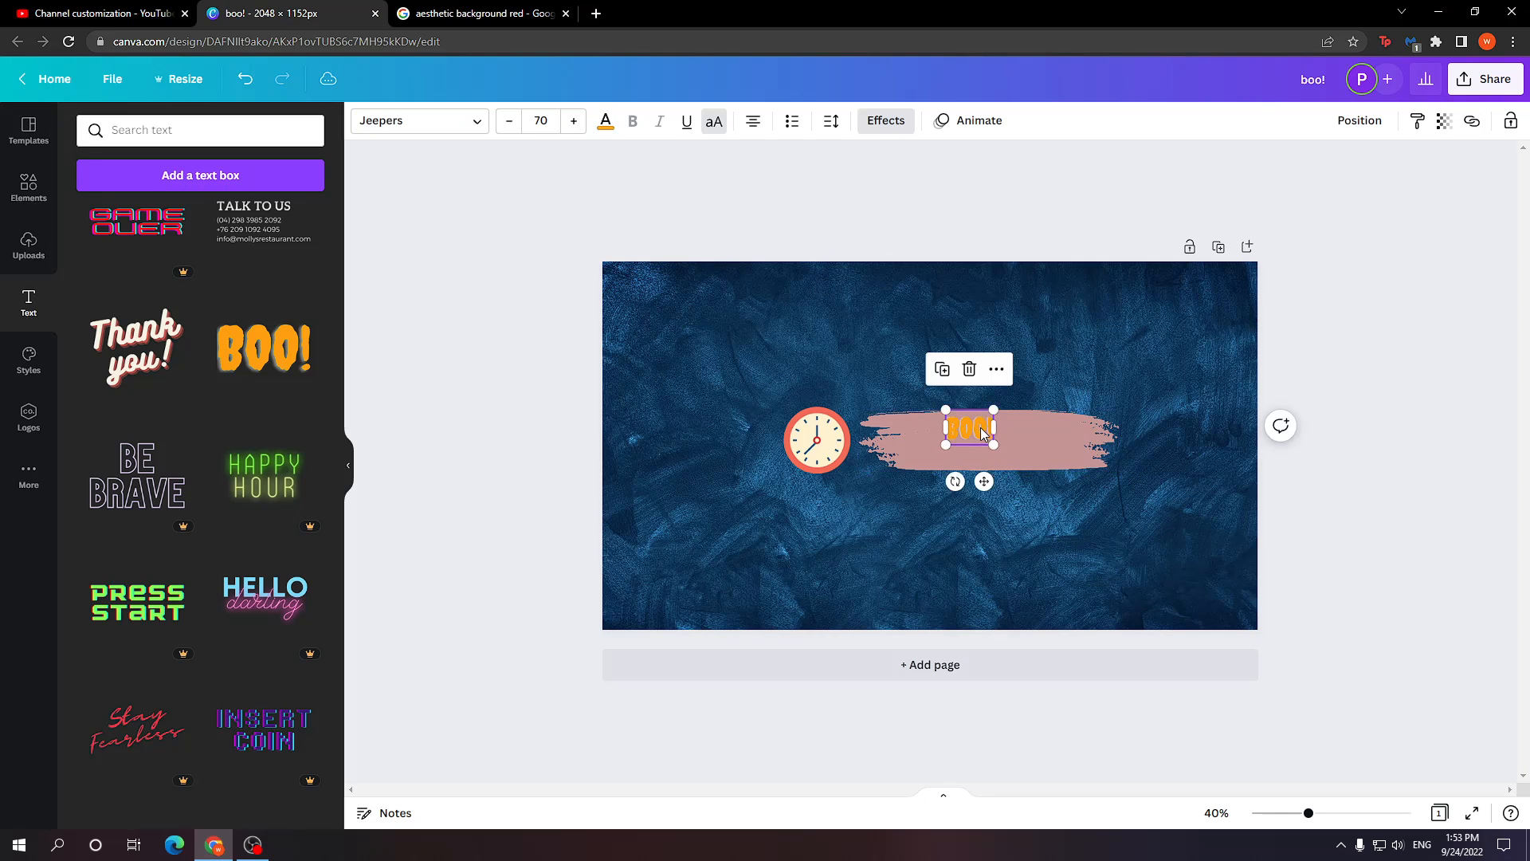
# Step: Centre the text vertically in the left part of the brush stroke and replace its wording with "NED HELP - TUTORIALS"
pyautogui.moveTo(982, 434)
pyautogui.mouseDown()
pyautogui.moveTo(998, 441)
pyautogui.moveTo(955, 440)
pyautogui.mouseUp()
pyautogui.doubleClick(947, 442)
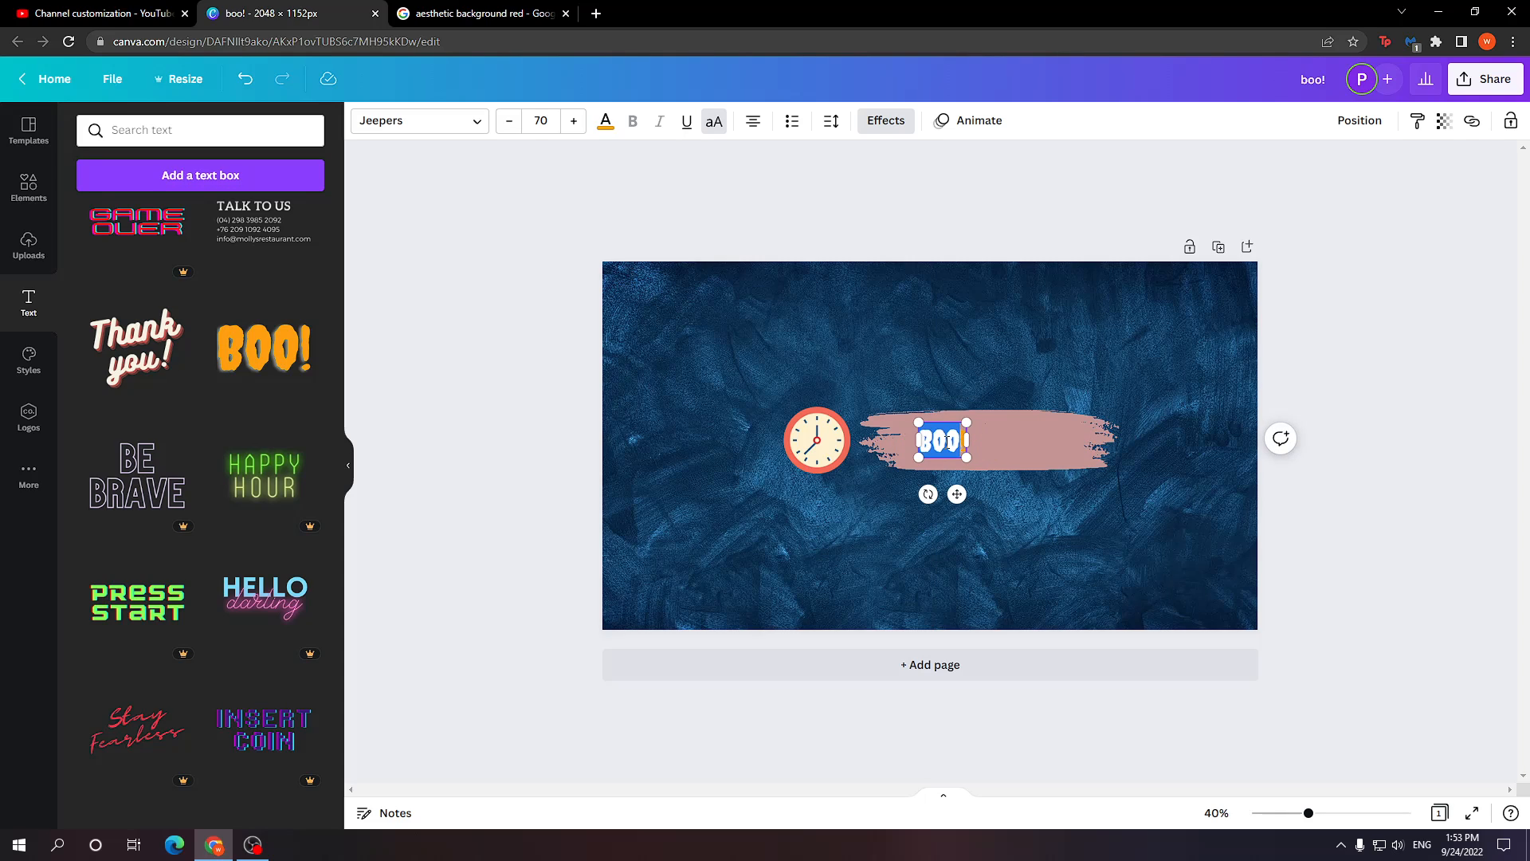
pyautogui.tripleClick(946, 443)
pyautogui.write('NED HE')
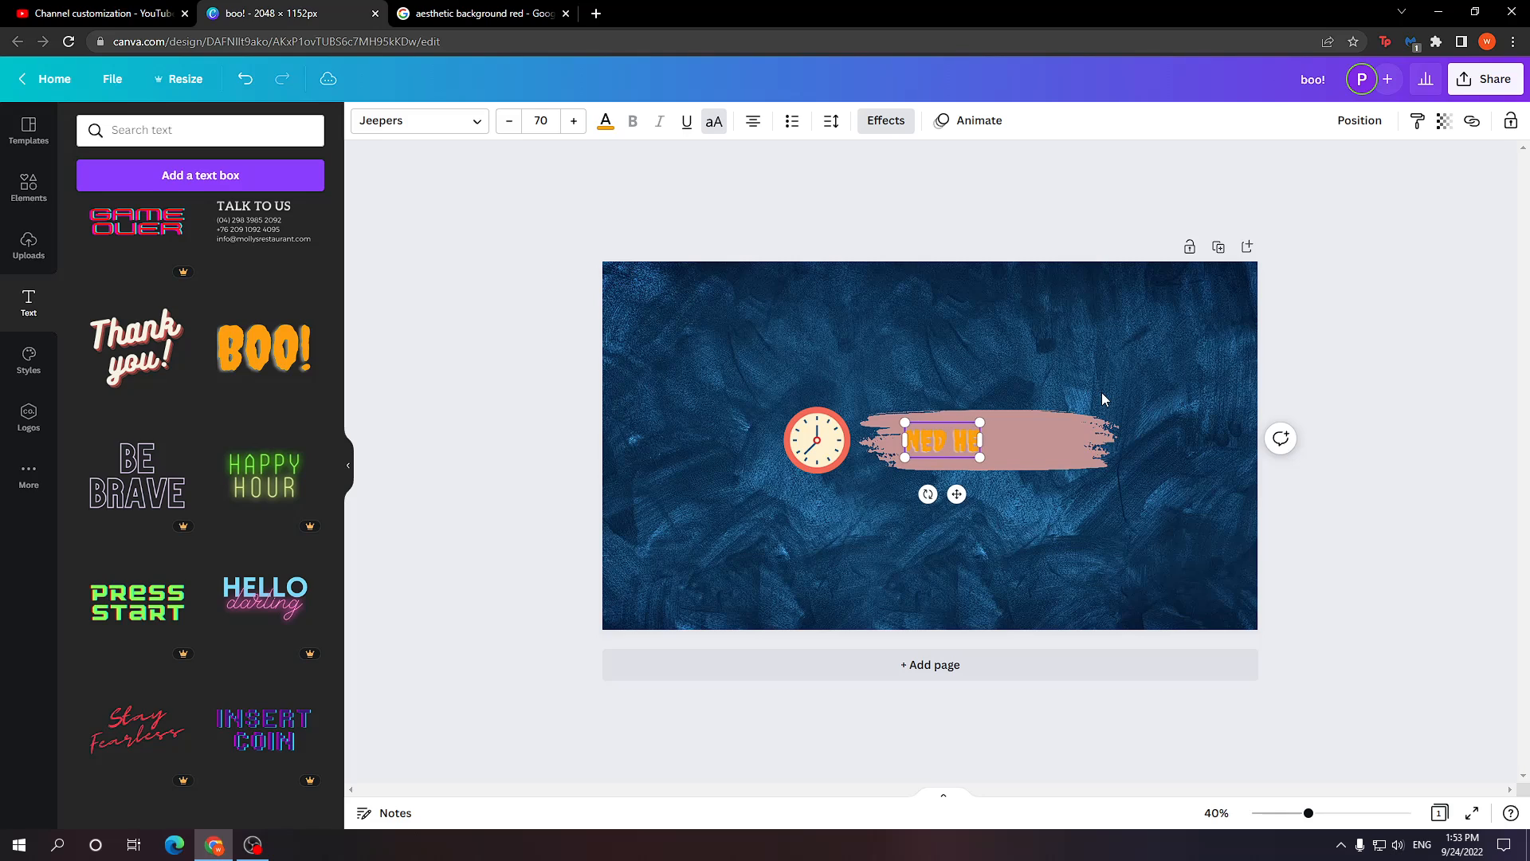
pyautogui.write('LP -')
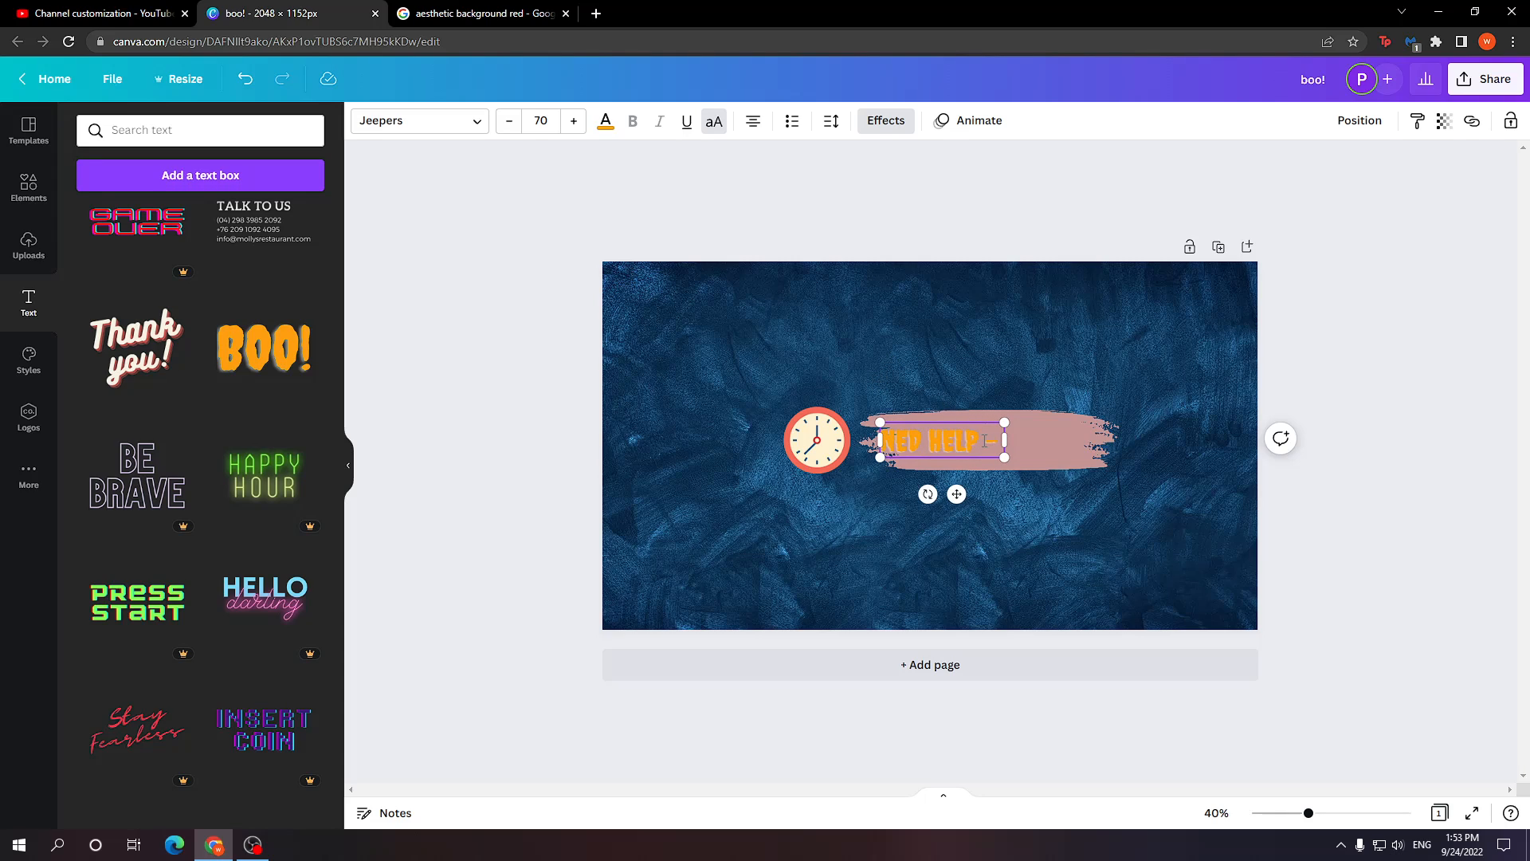
pyautogui.write(' TUTO')
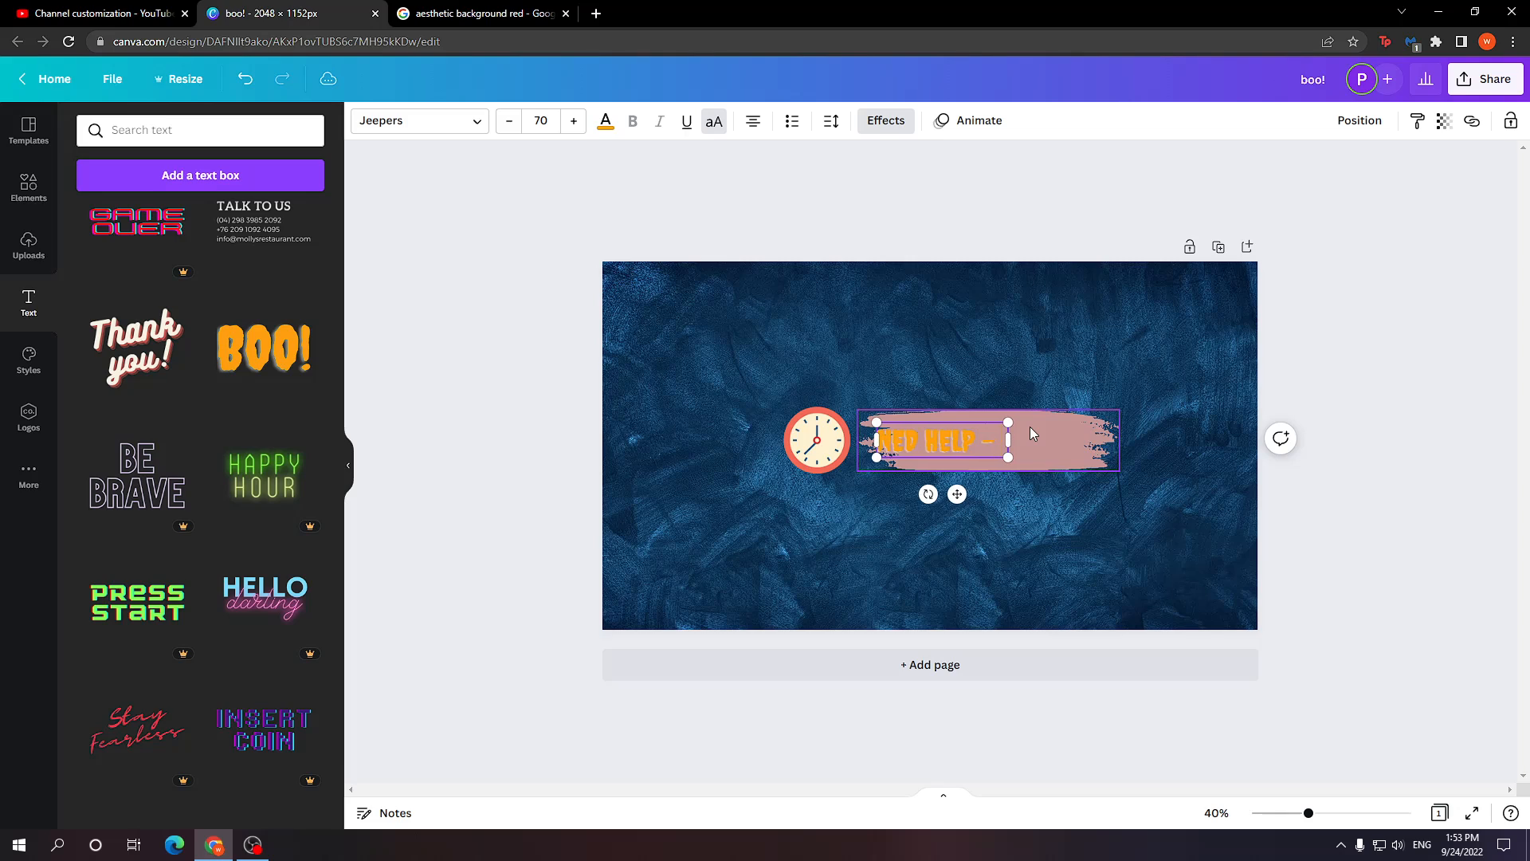
pyautogui.write('RIALS')
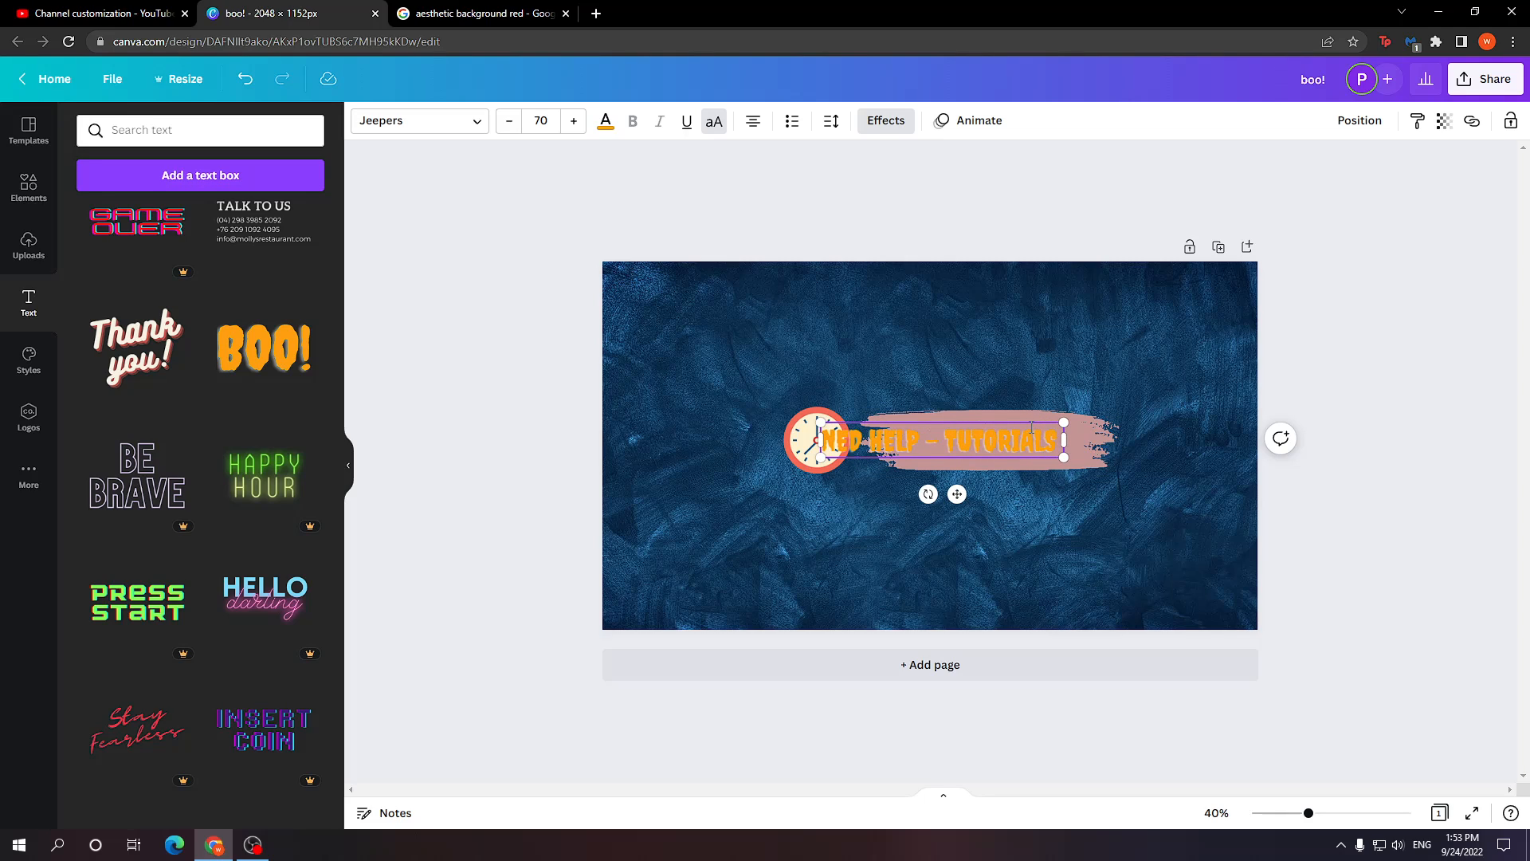
# Step: Scale the text down to size 57.6 and centre it inside the brush stroke, clear of the clock
pyautogui.click(1008, 514)
pyautogui.moveTo(988, 445); pyautogui.dragTo(1064, 437)
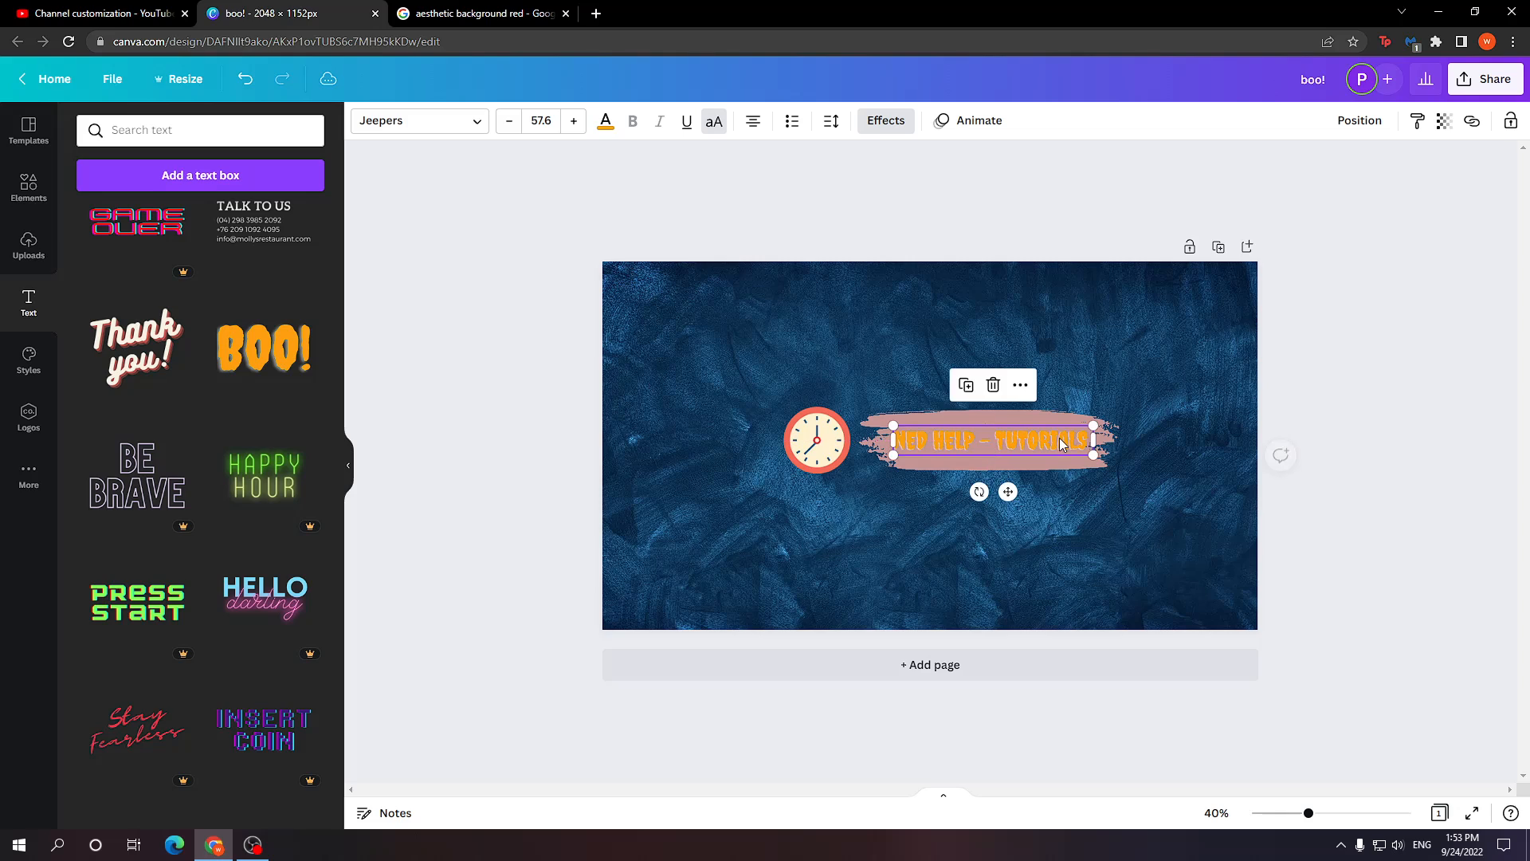
pyautogui.click(880, 356)
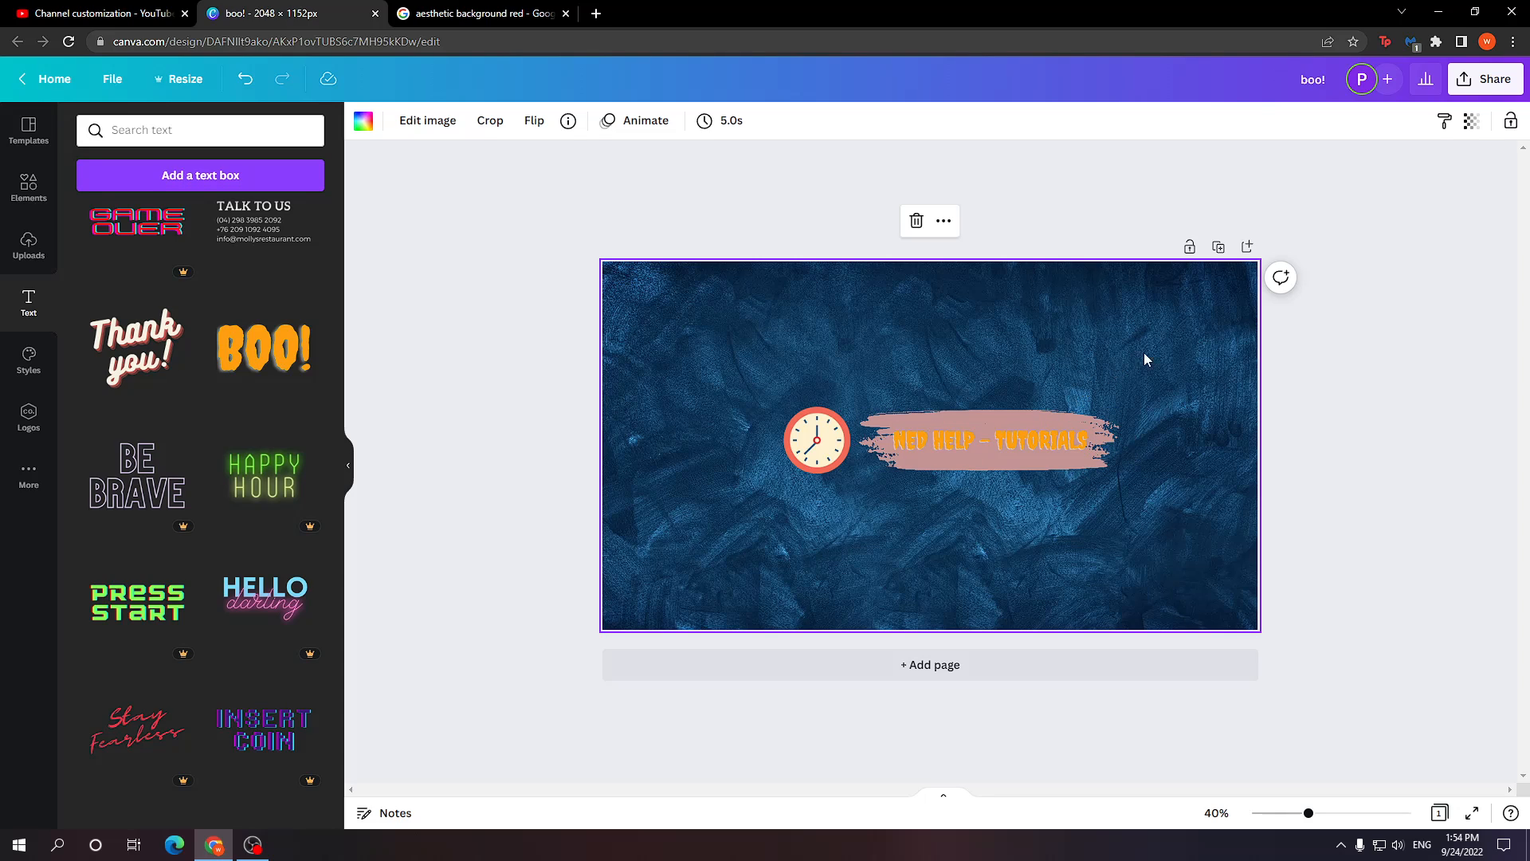
# Step: Download the finished design as a PNG at 2048 × 1152 px
pyautogui.click(1483, 79)
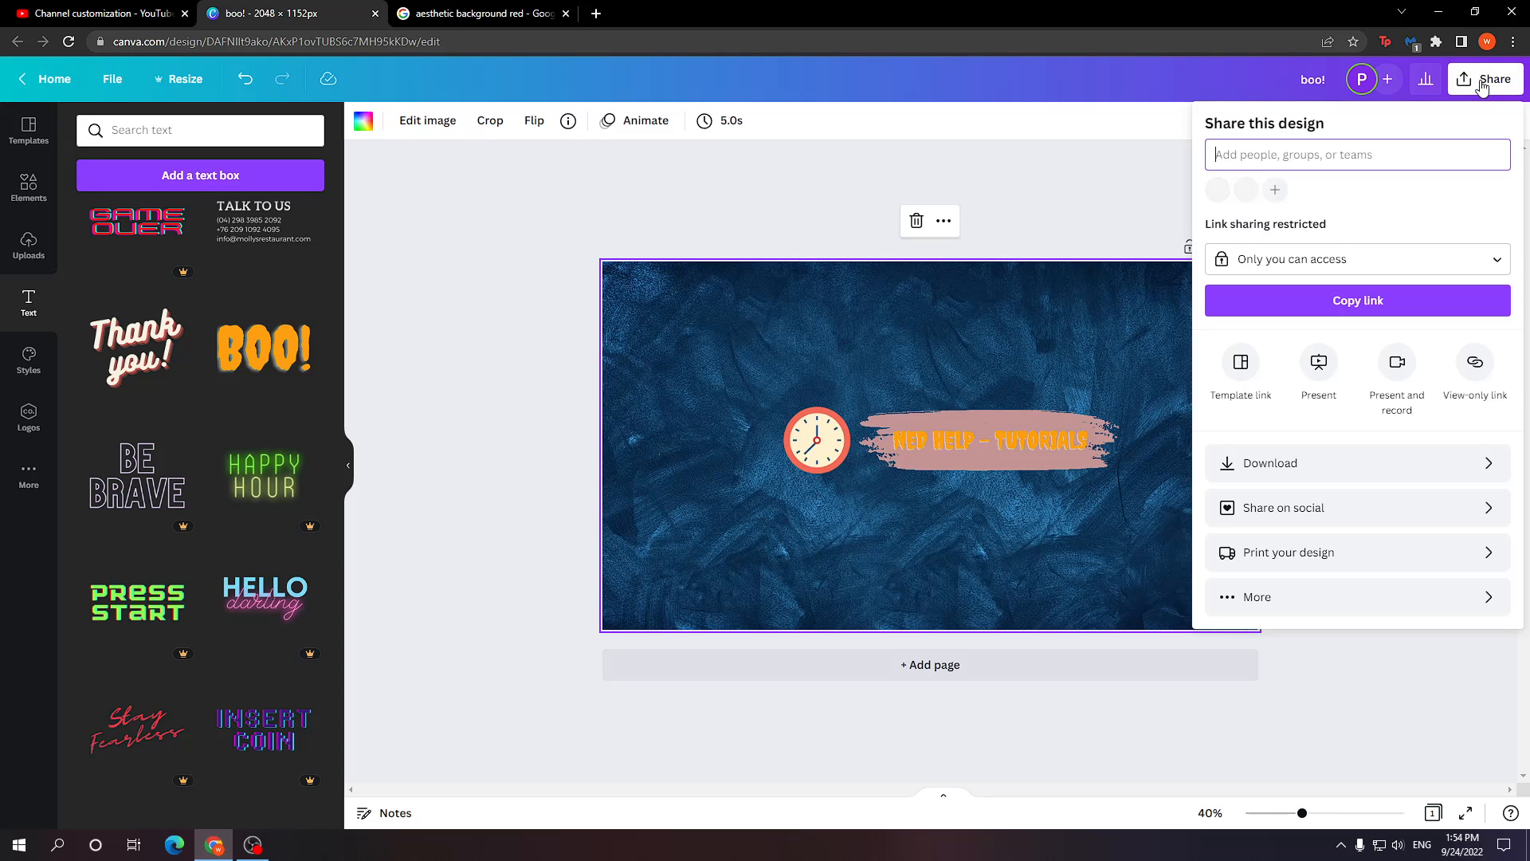
pyautogui.click(1482, 464)
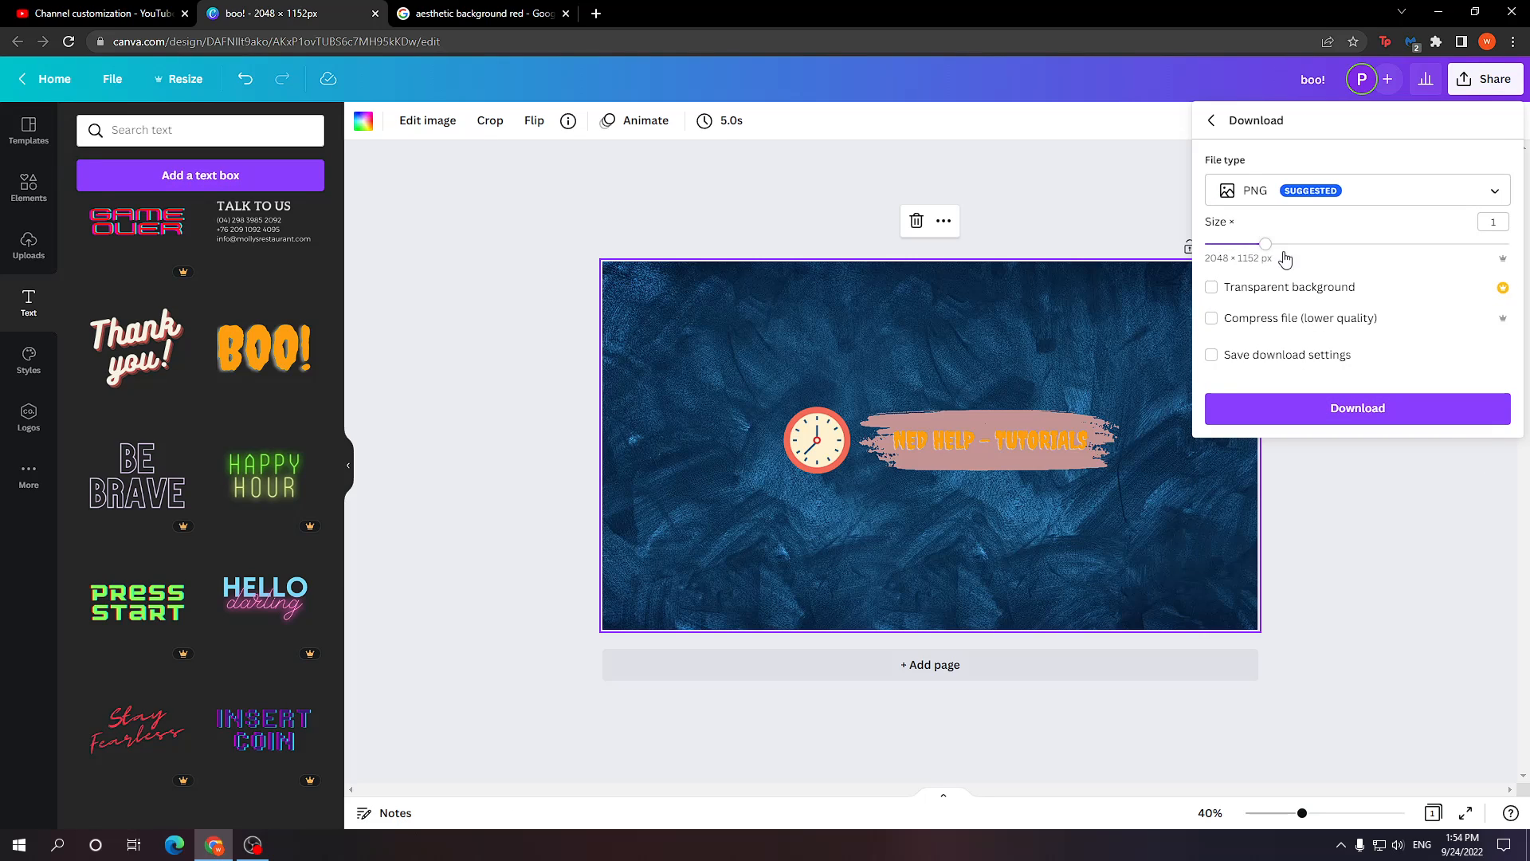
pyautogui.click(1291, 412)
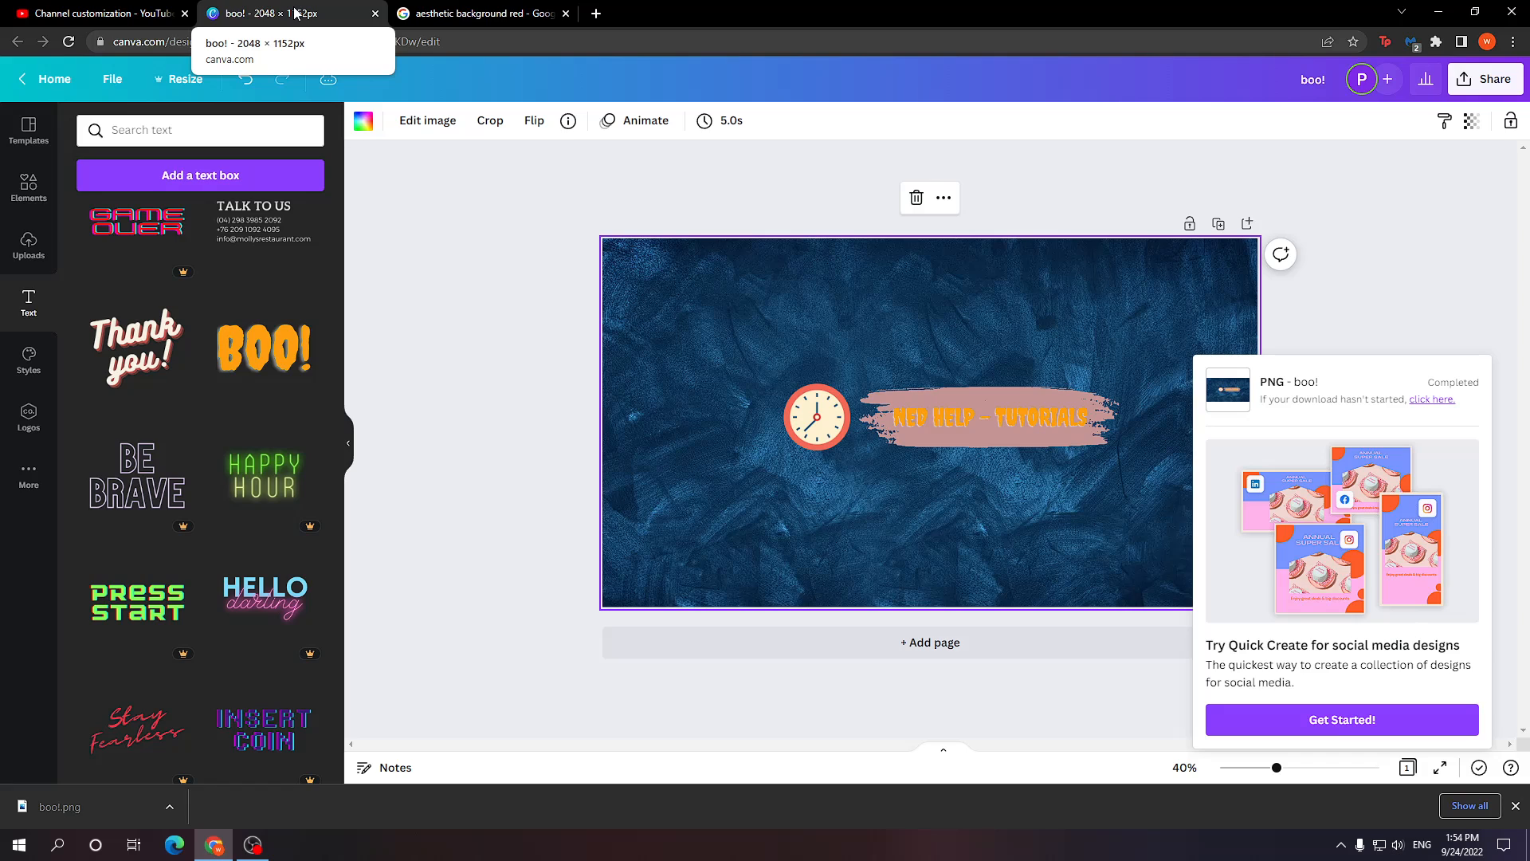
# Step: Switch to YouTube Studio and upload the downloaded "boo!" image from Downloads as the channel's banner image
pyautogui.click(119, 13)
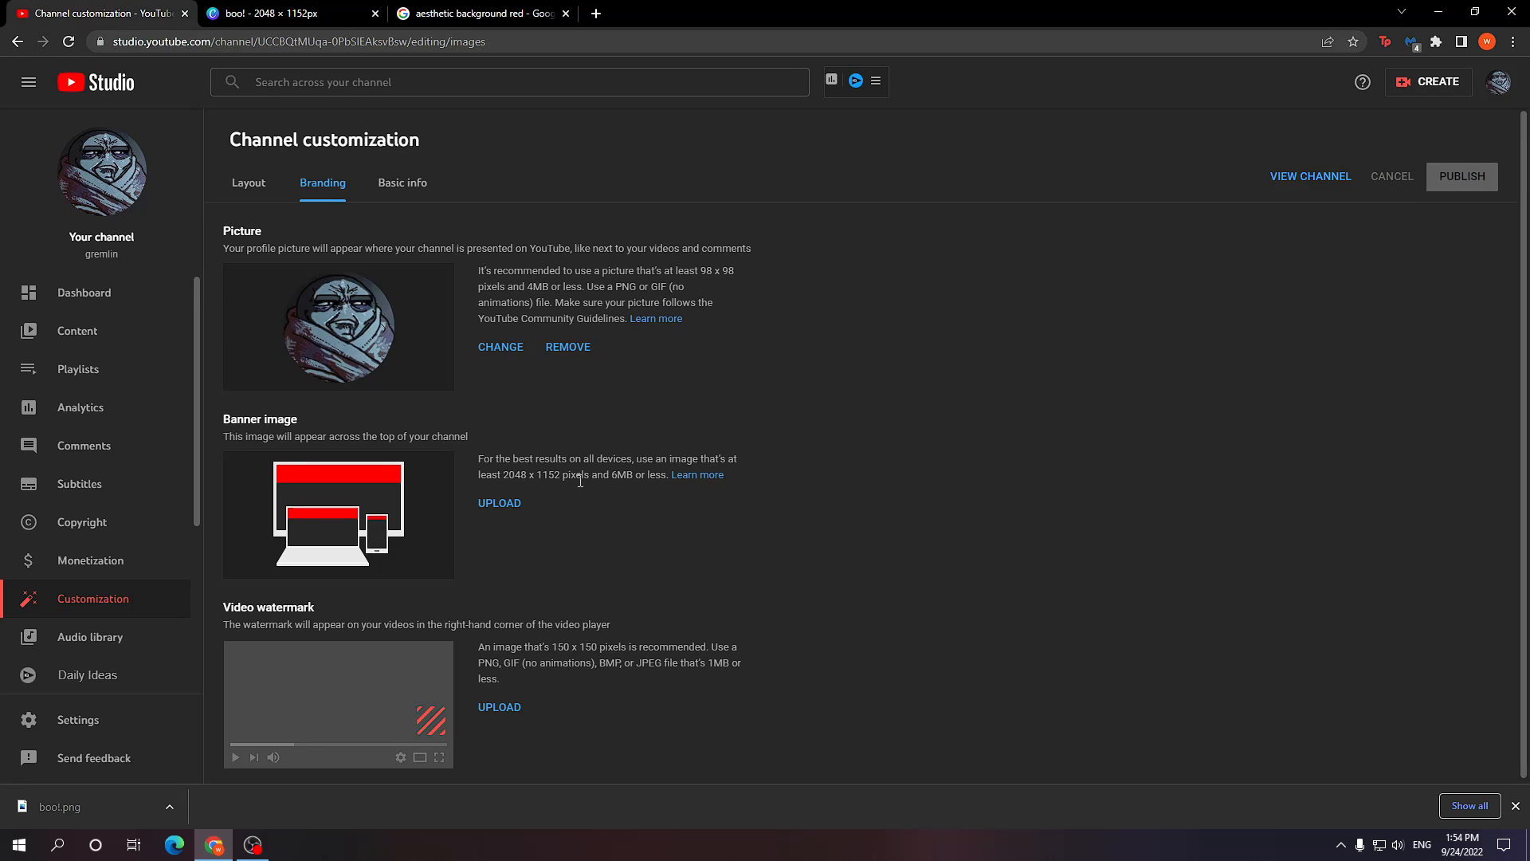
pyautogui.click(500, 506)
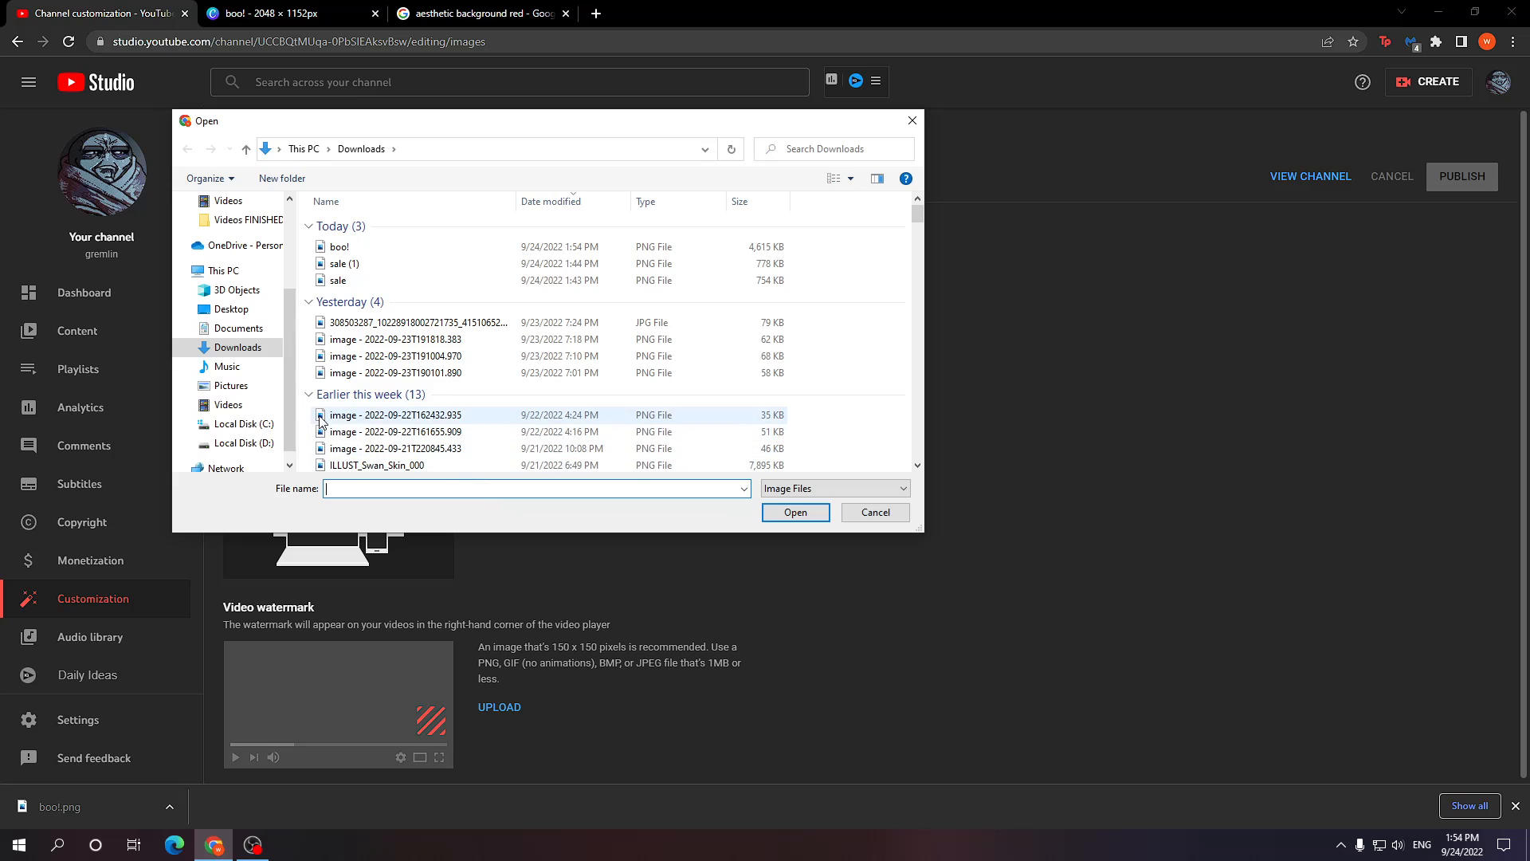
pyautogui.click(253, 348)
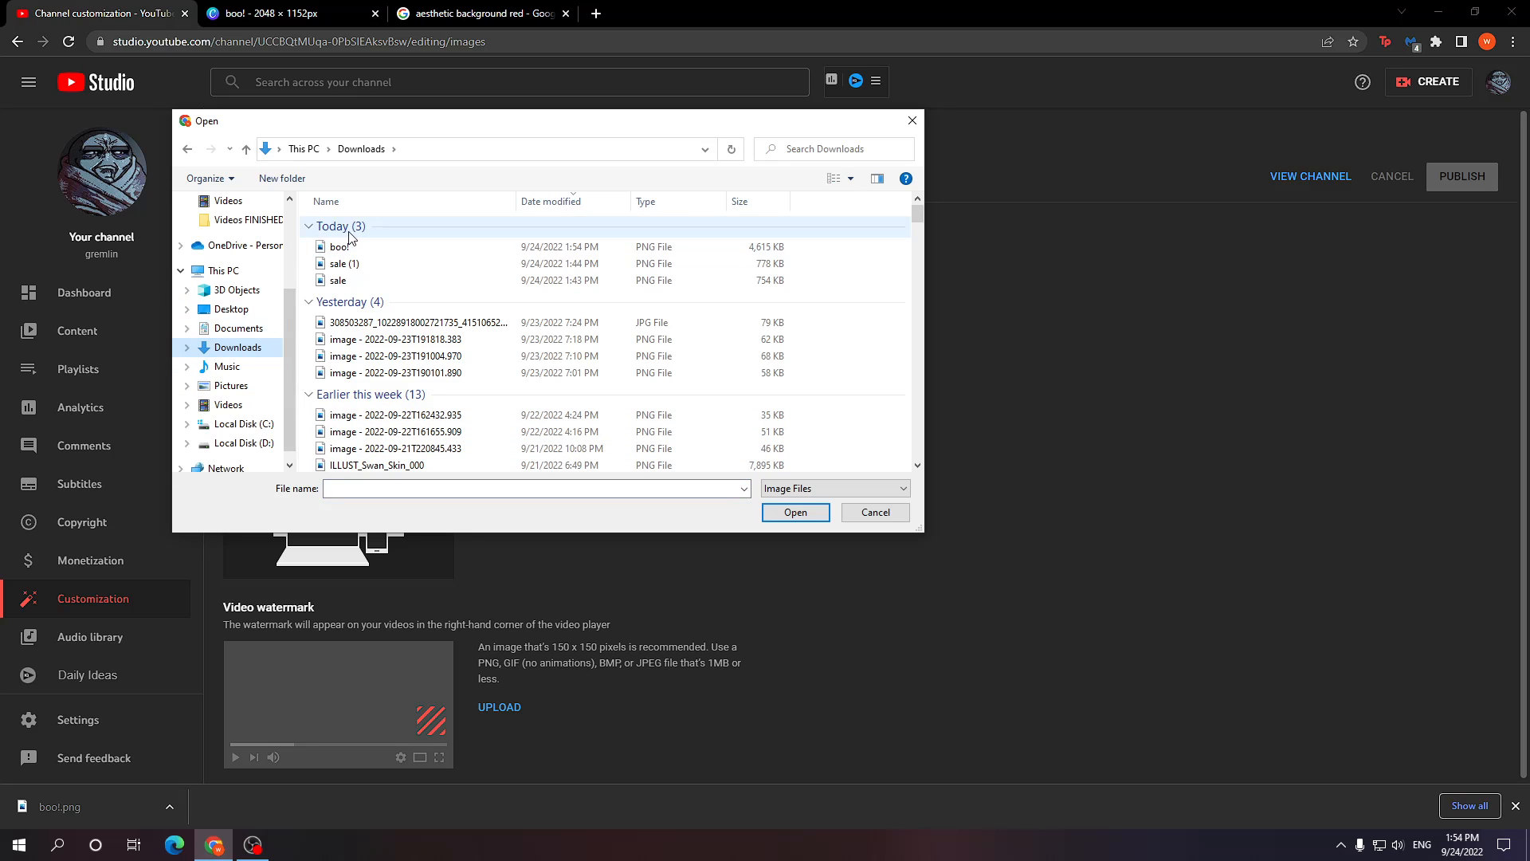
pyautogui.doubleClick(371, 246)
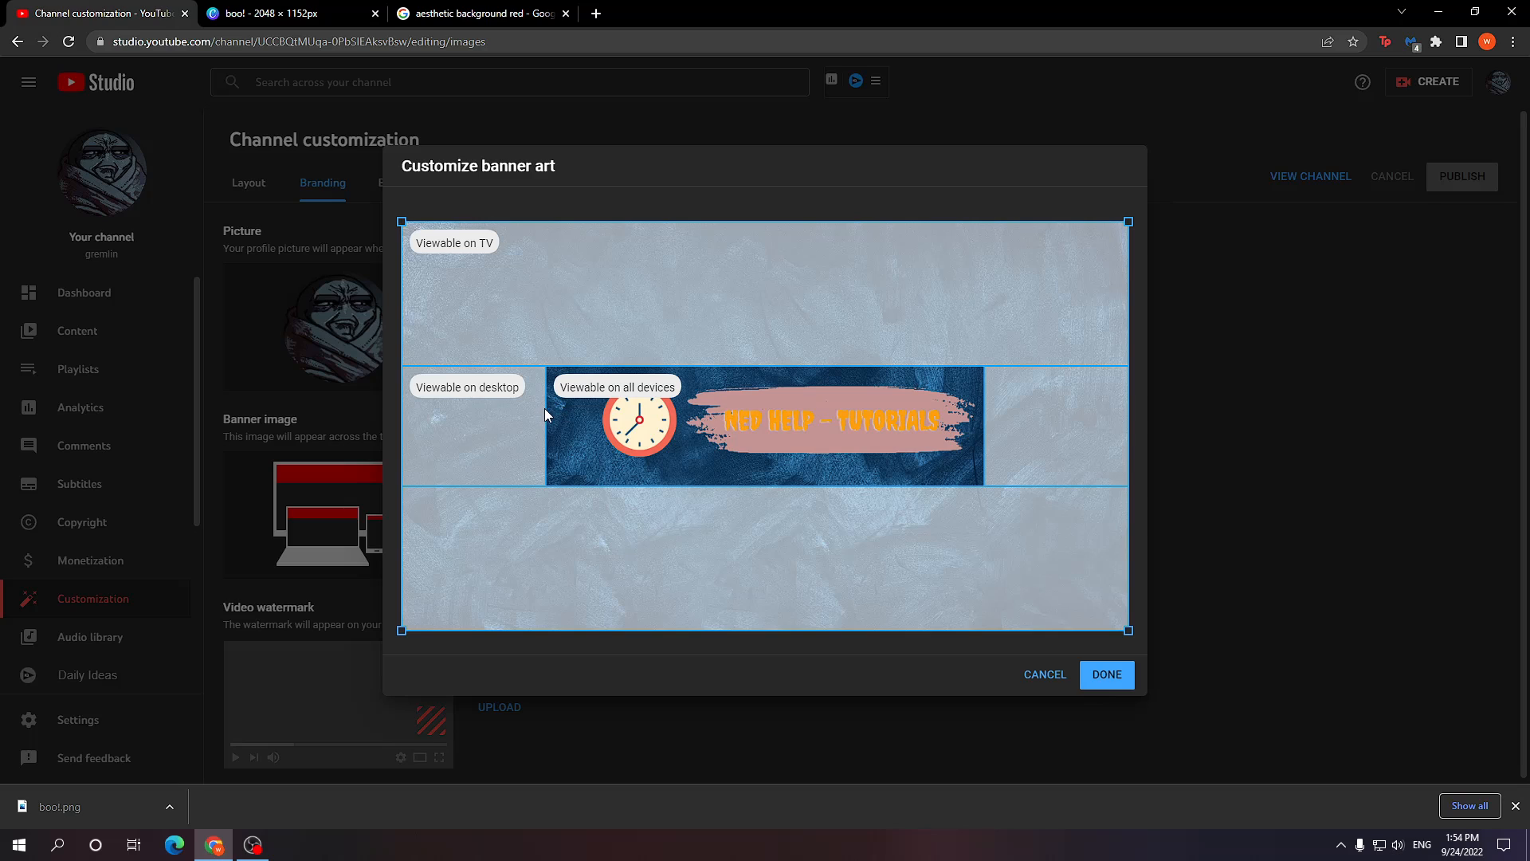
# Step: Crop the banner art slightly smaller so the clock and text stay within the area viewable on all devices, and accept it
pyautogui.moveTo(402, 631); pyautogui.dragTo(372, 641)
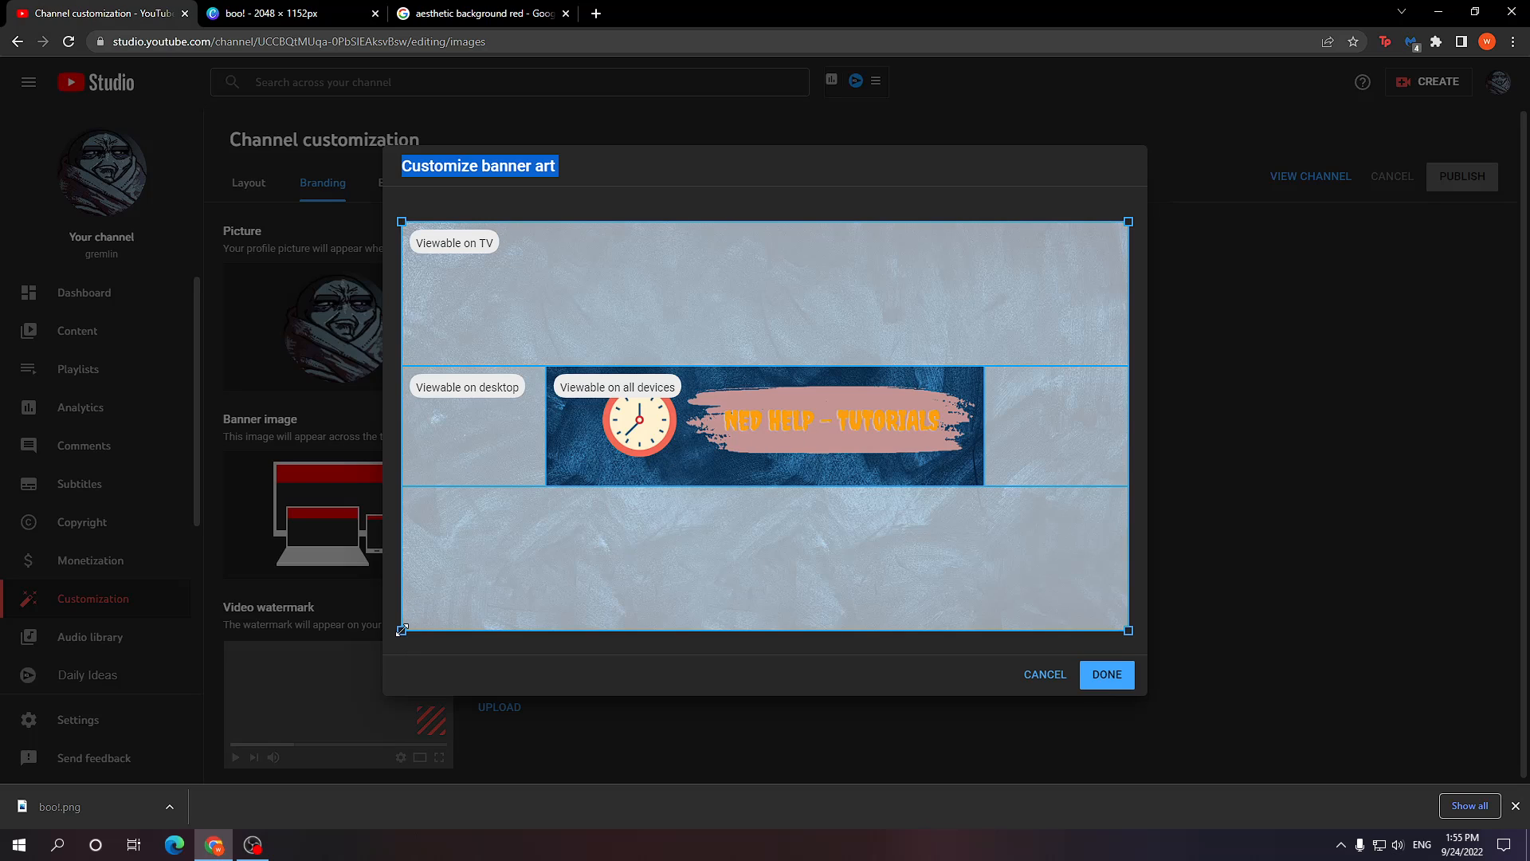
pyautogui.moveTo(402, 630); pyautogui.dragTo(478, 610)
pyautogui.click(492, 603)
pyautogui.moveTo(832, 438); pyautogui.dragTo(849, 443)
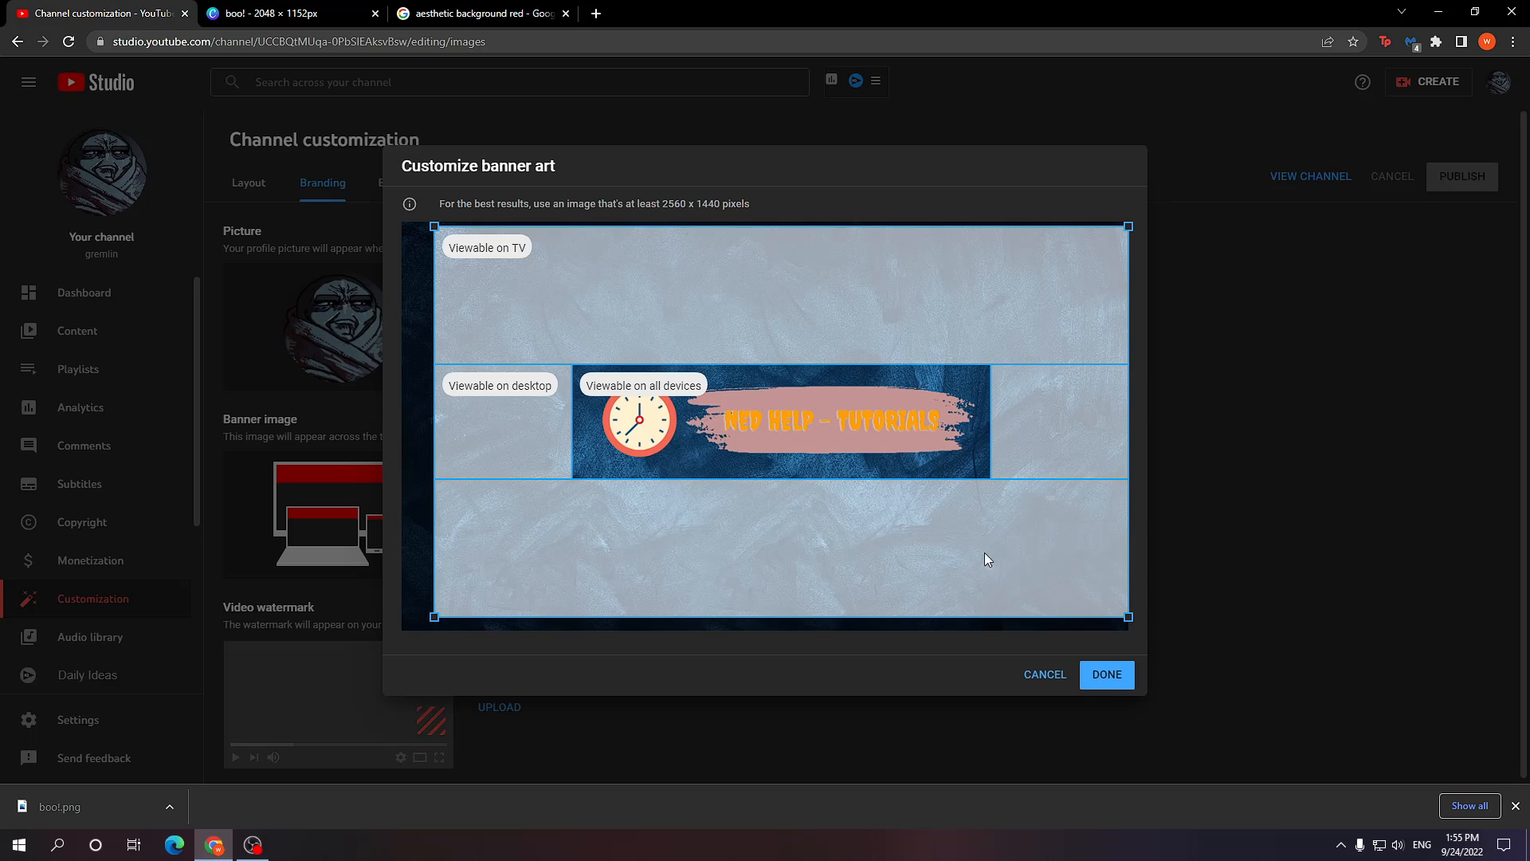
pyautogui.click(1119, 679)
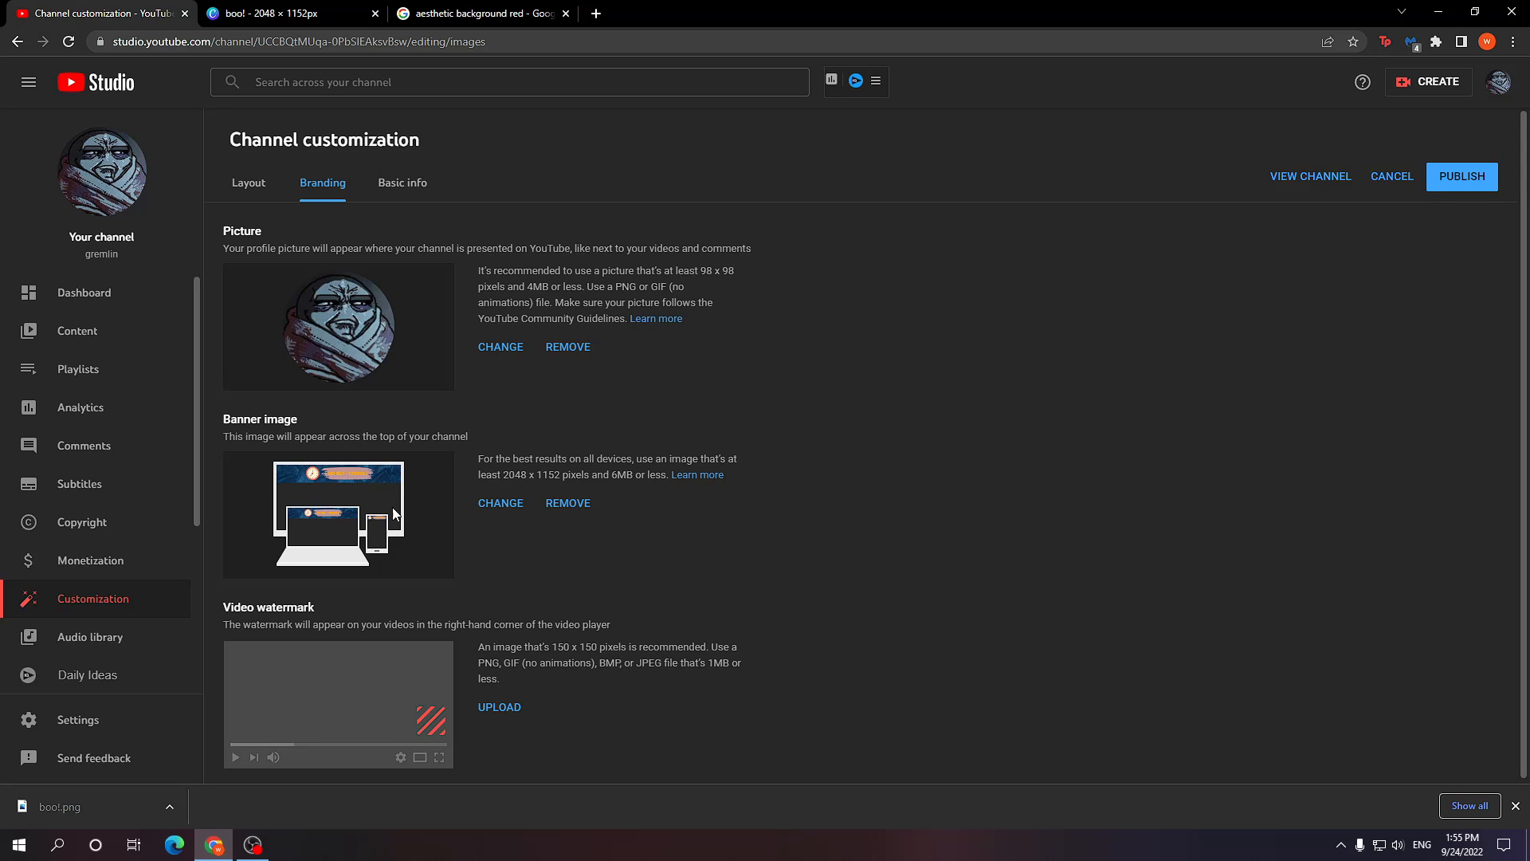
# Step: Publish the new banner and go to the channel page to check it, including the channel's list of videos
pyautogui.click(1464, 187)
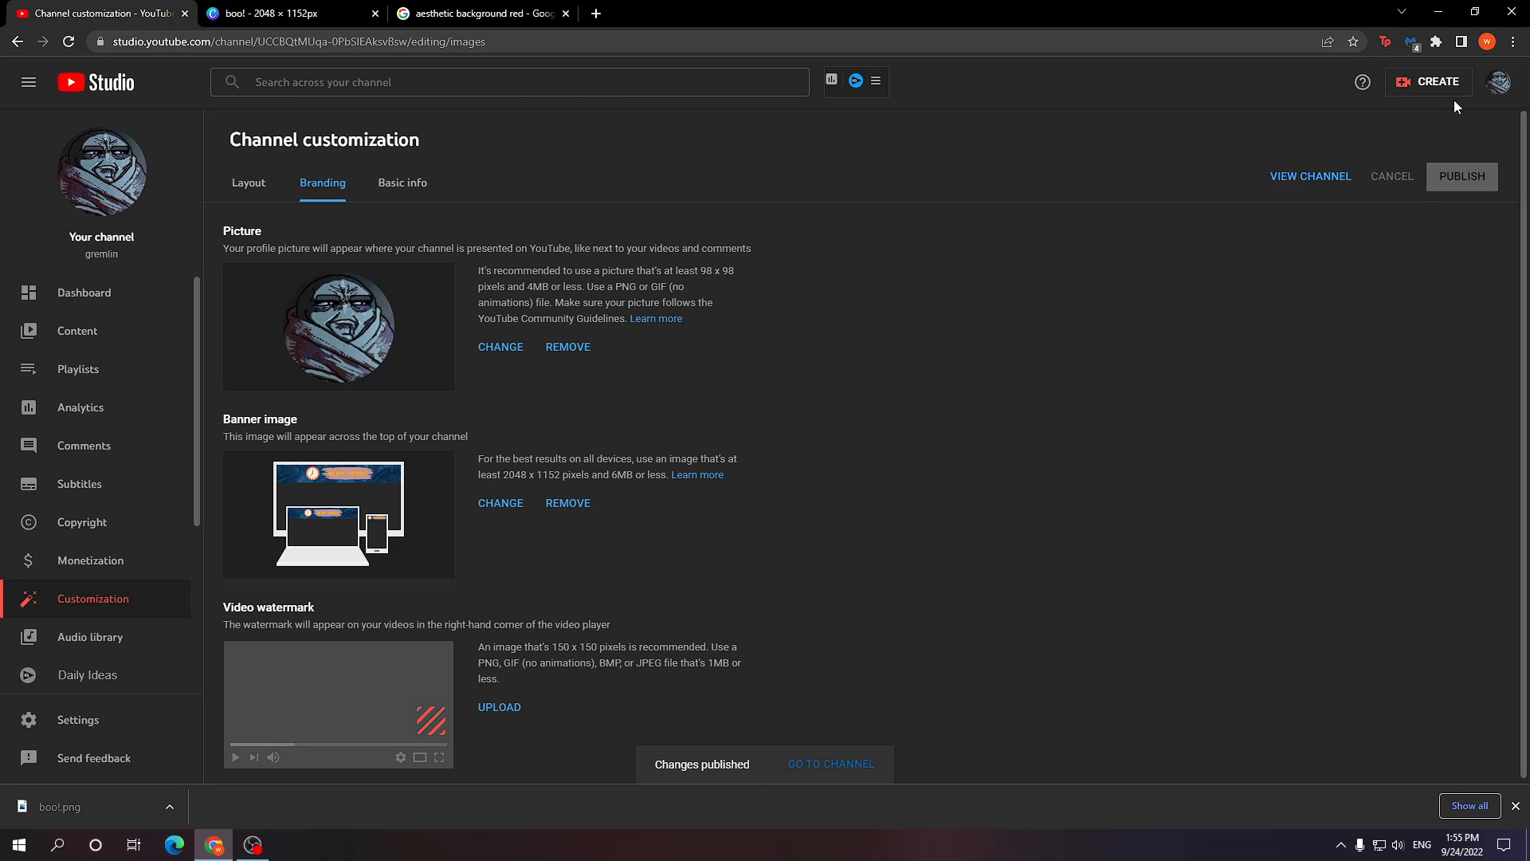
pyautogui.click(836, 765)
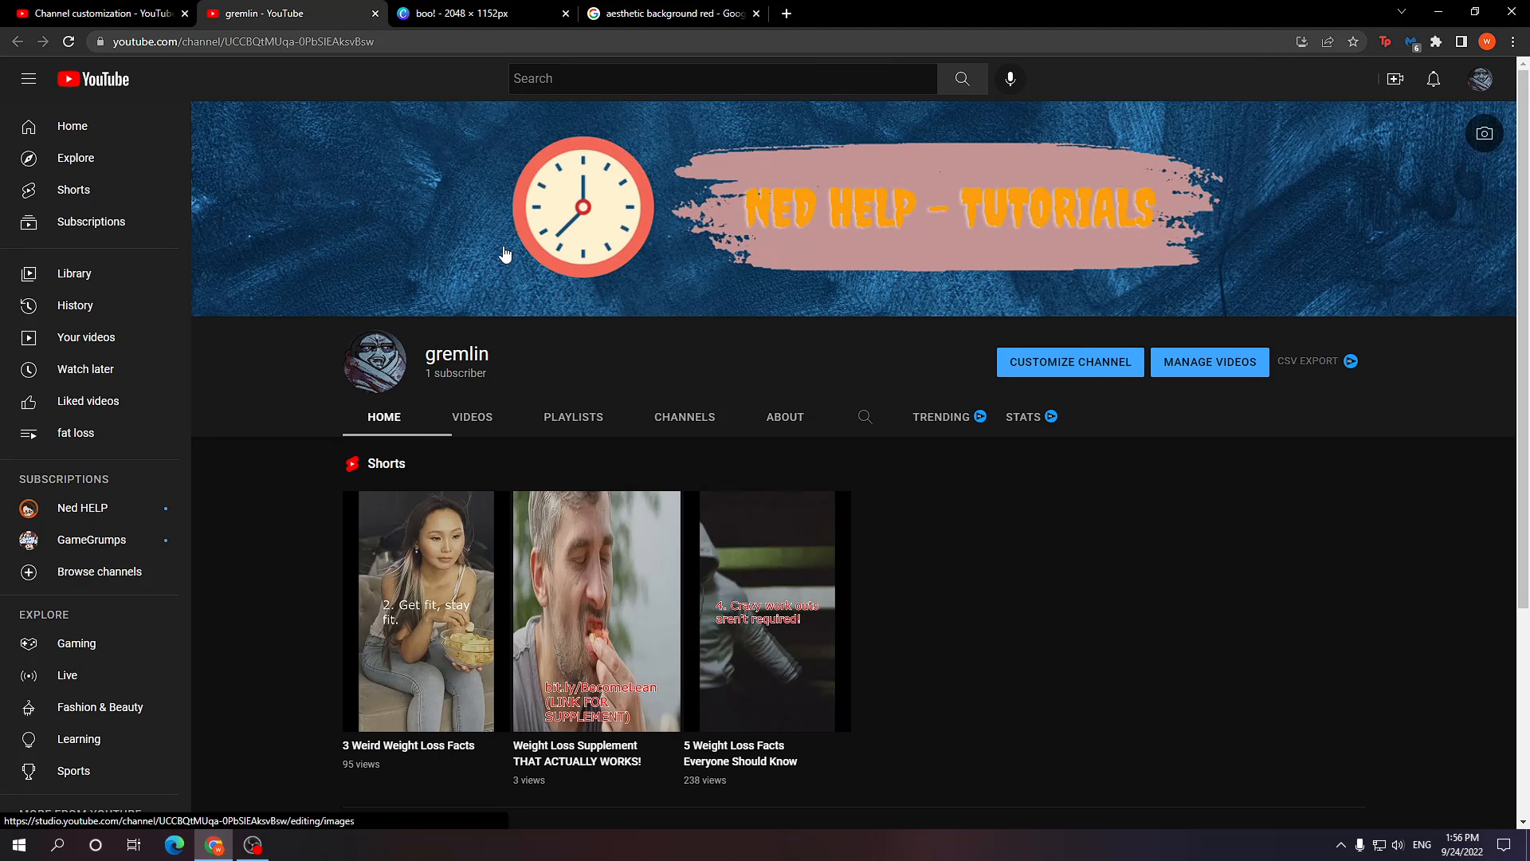
pyautogui.click(479, 423)
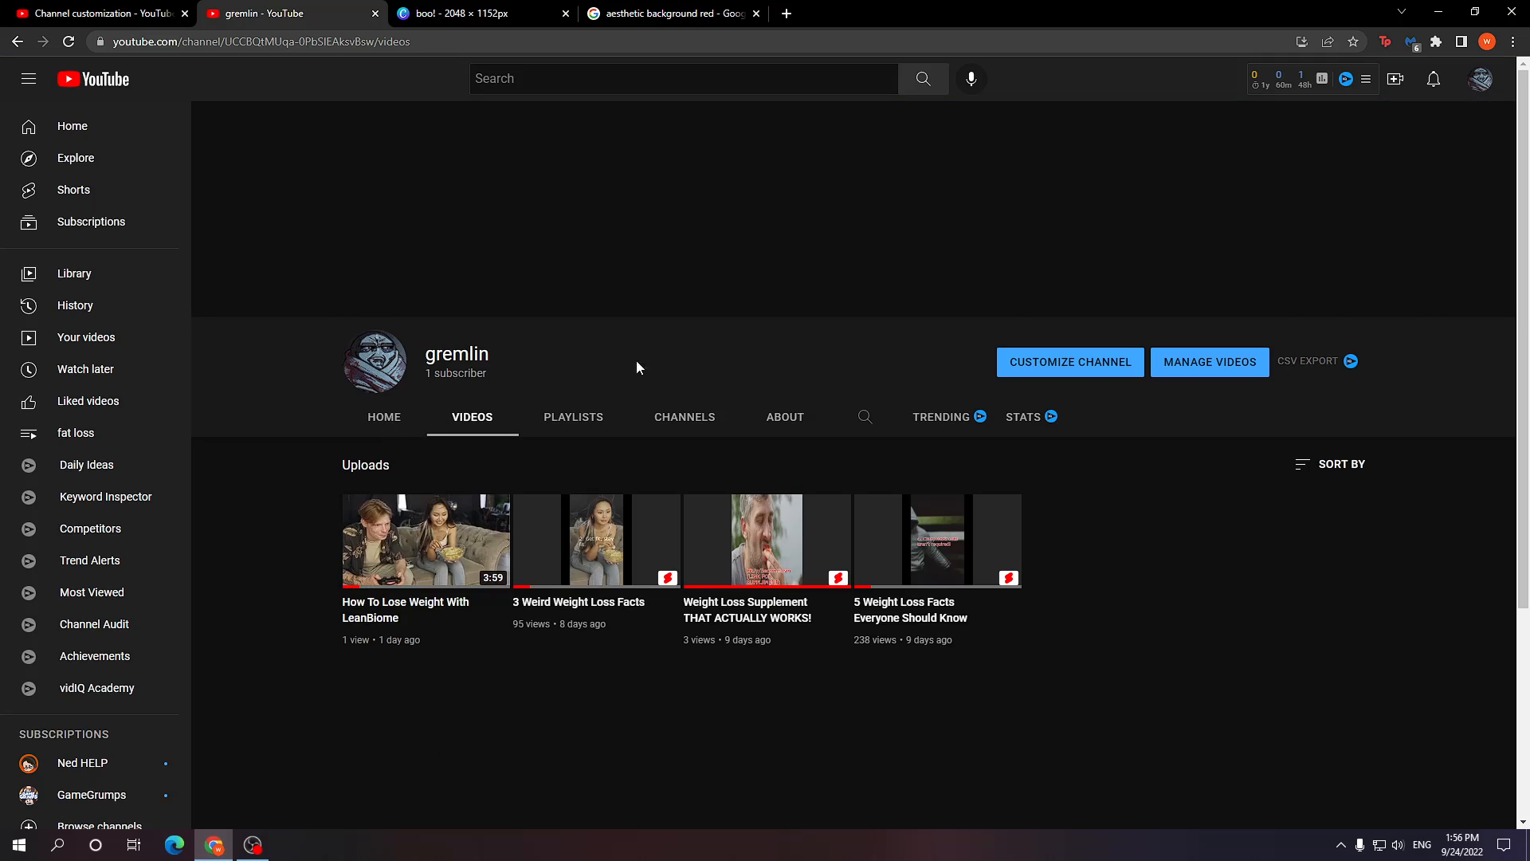